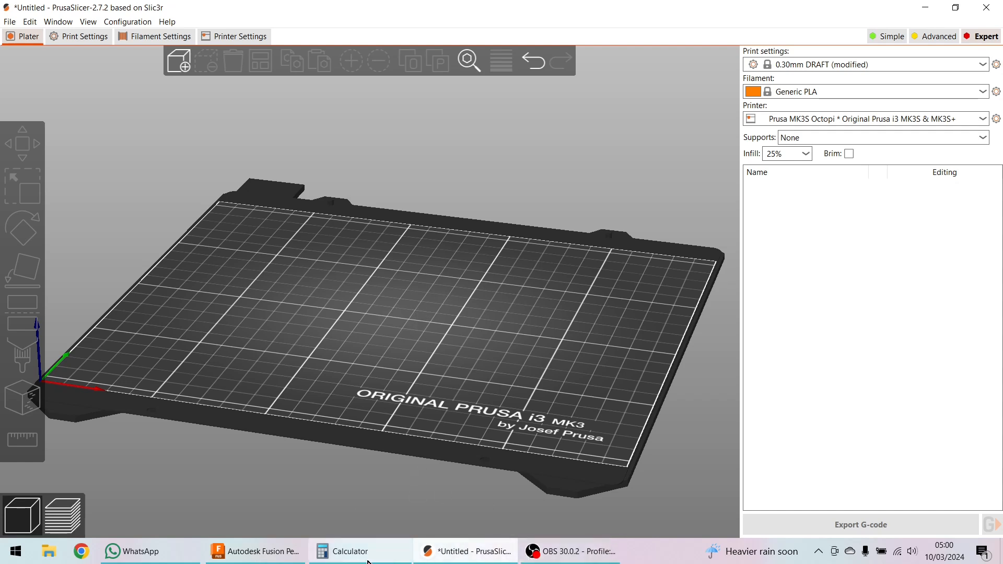
In Autodesk Fusion, sketch a 50 mm line leftward from the origin on the horizontal plane and place its dimension above it
click(255, 552)
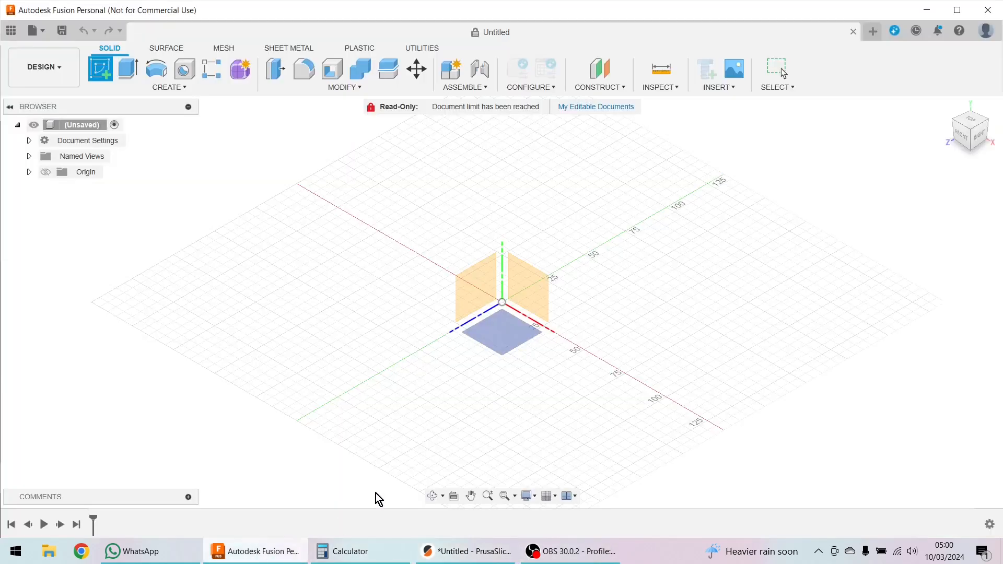
click(502, 337)
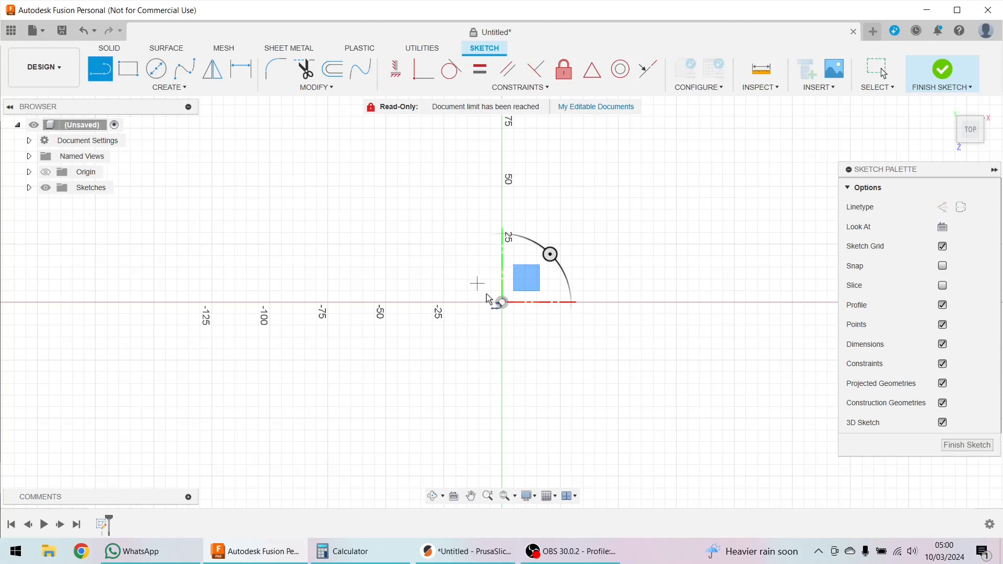
click(502, 302)
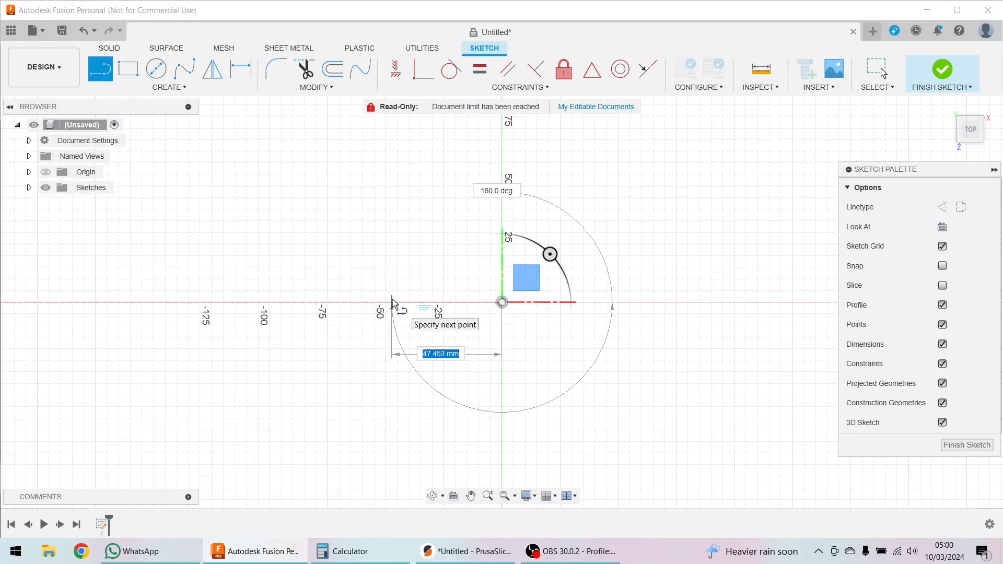
text(50)
key(Tab)
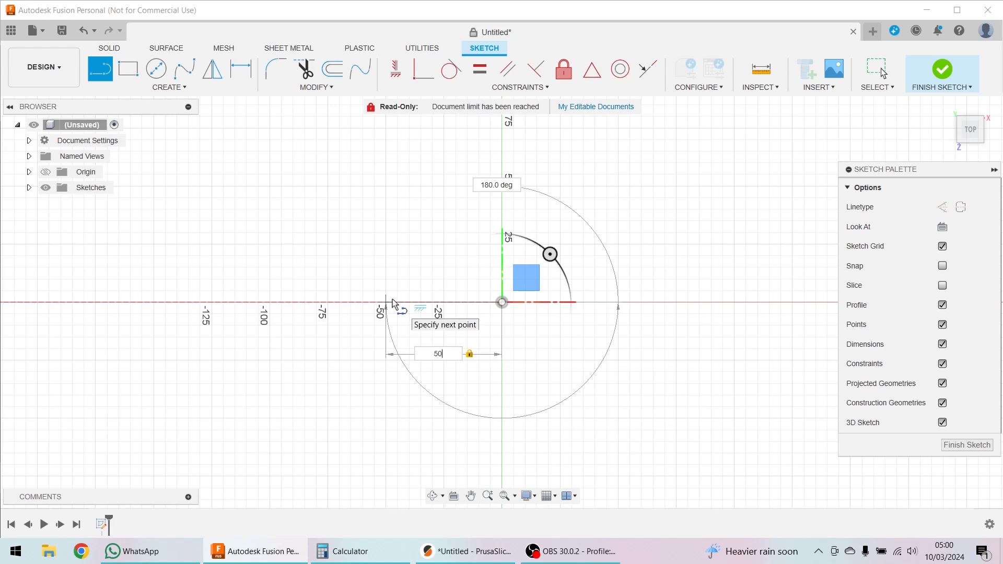
click(393, 304)
key(Escape)
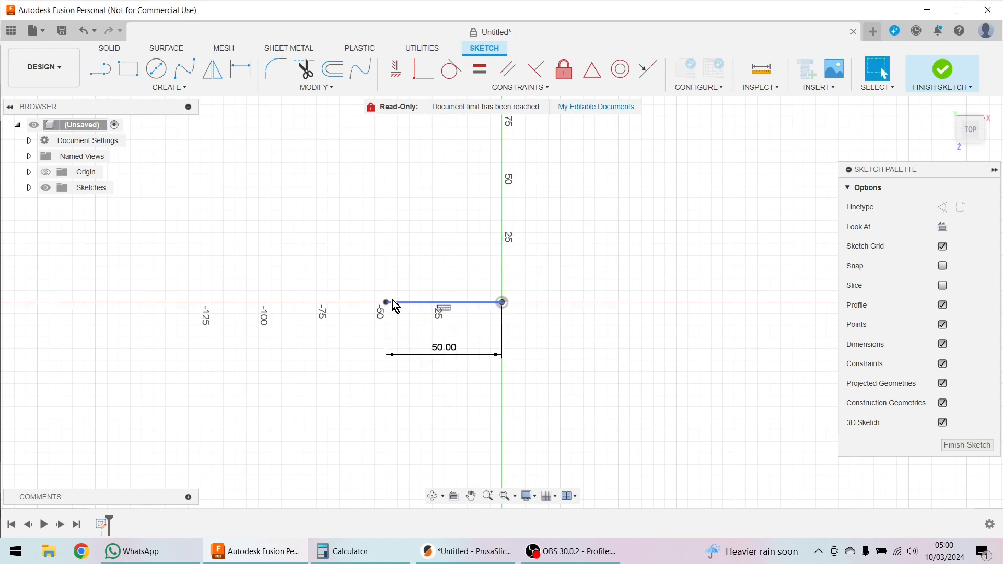
drag(441, 349, 443, 258)
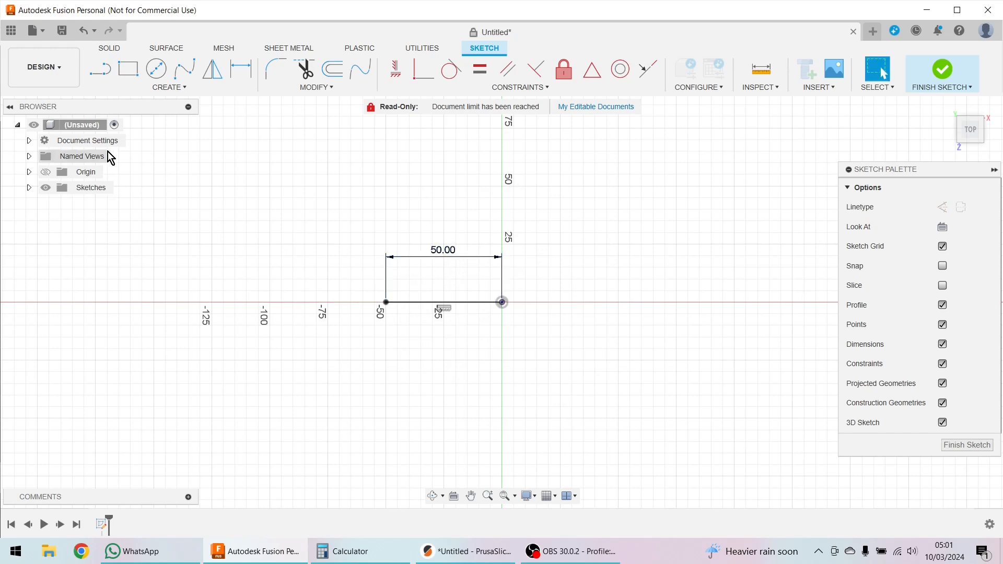
Draw a 12 mm line straight down from the horizontal line's left end and move its dimension well clear to the left
click(103, 74)
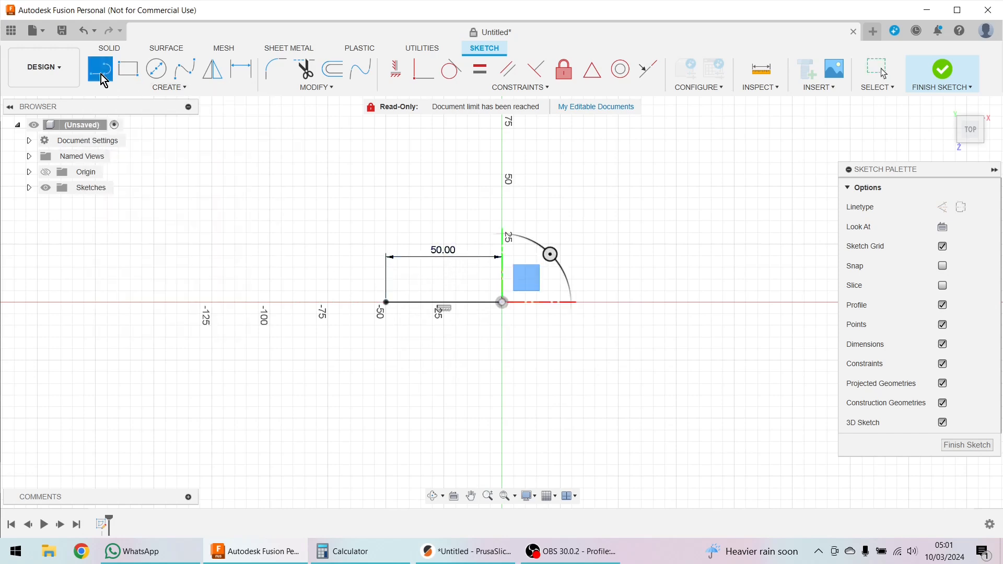
click(385, 303)
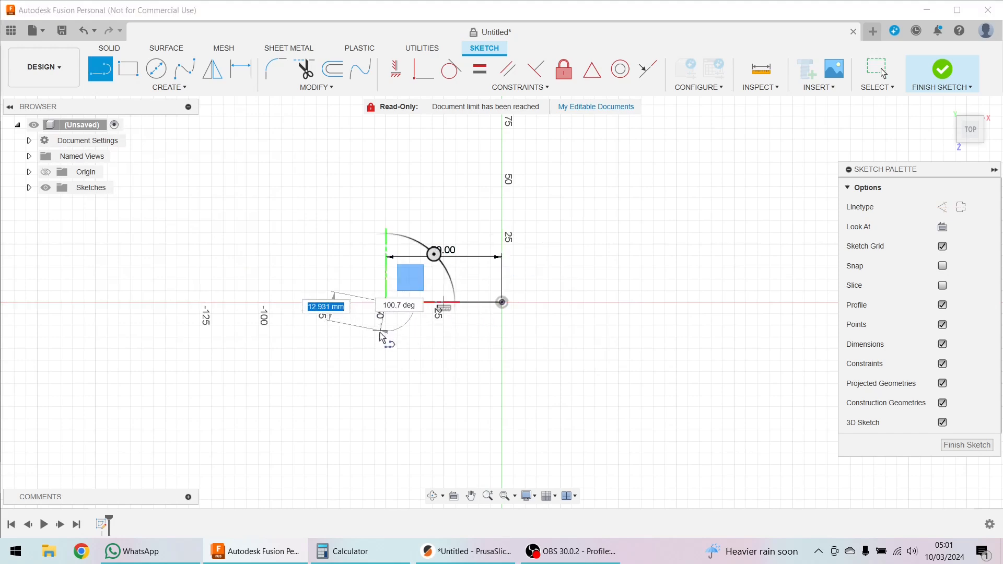
text(12)
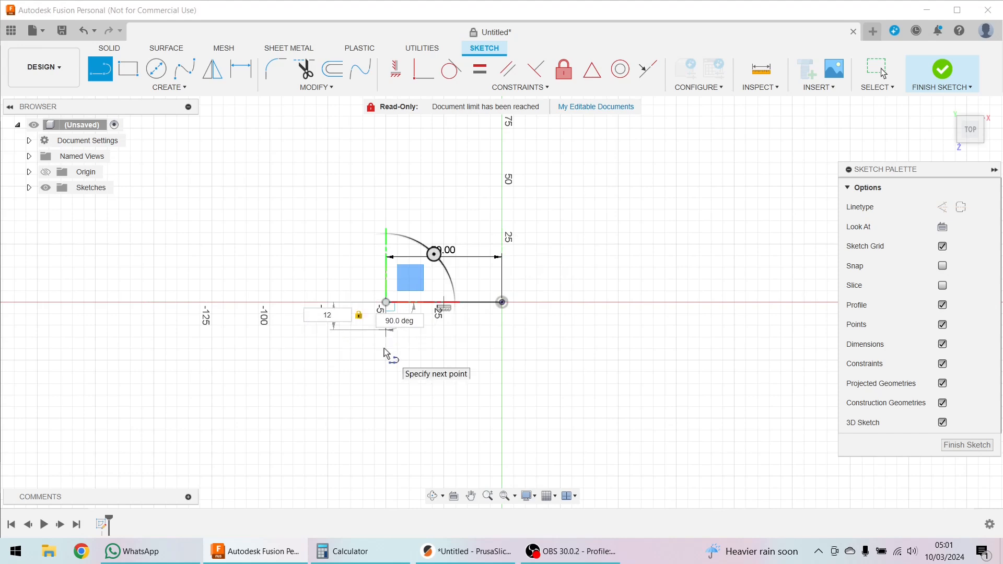
key(Return)
key(Escape)
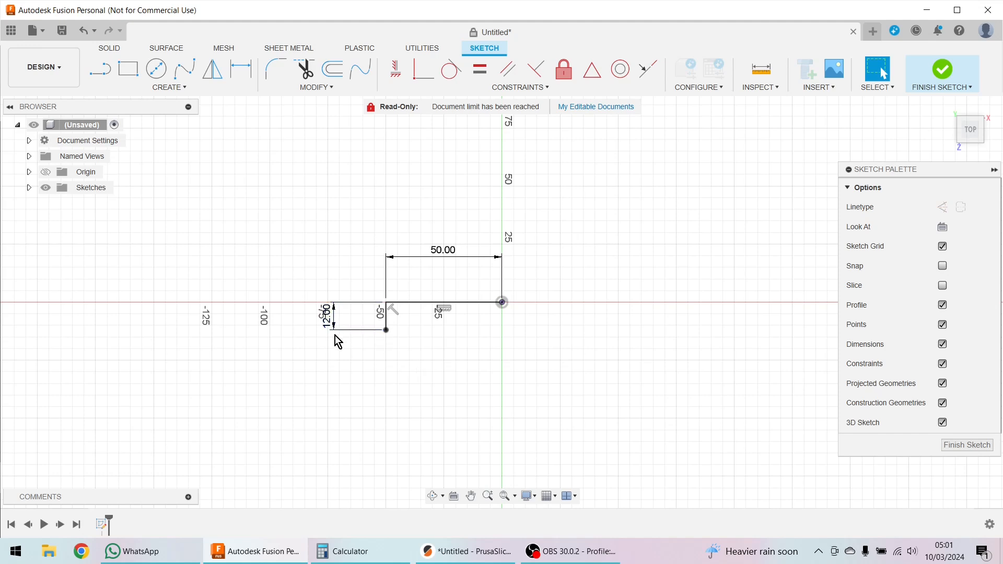
drag(329, 328, 179, 338)
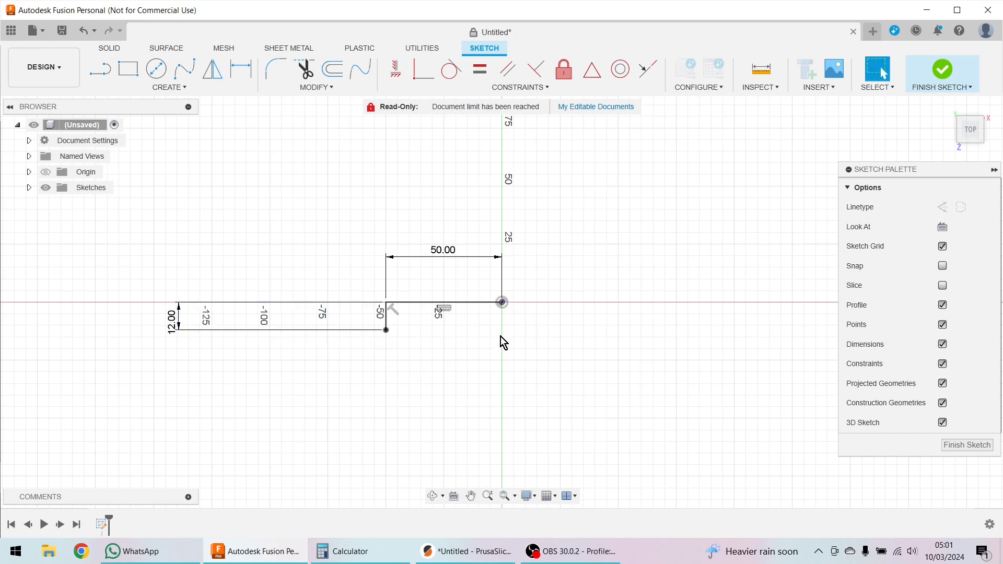
Draw a 45 mm vertical line down from the origin and place its dimension to the right of the line
click(106, 74)
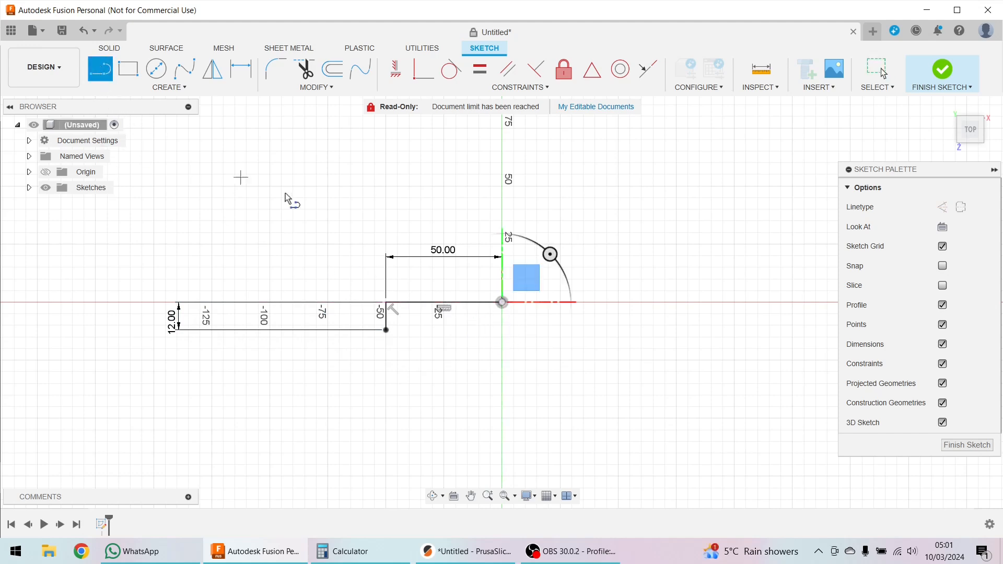
click(502, 302)
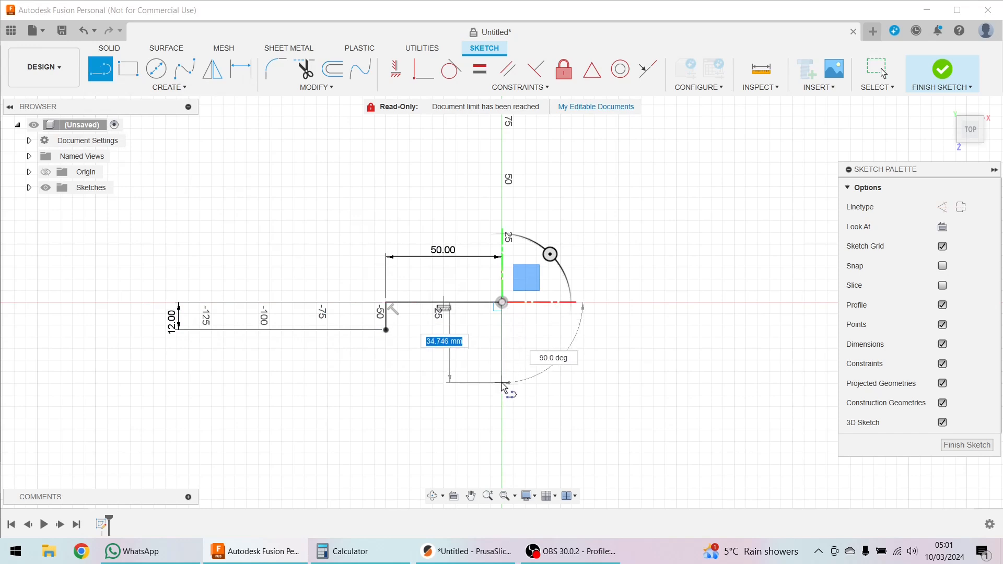
text(4)
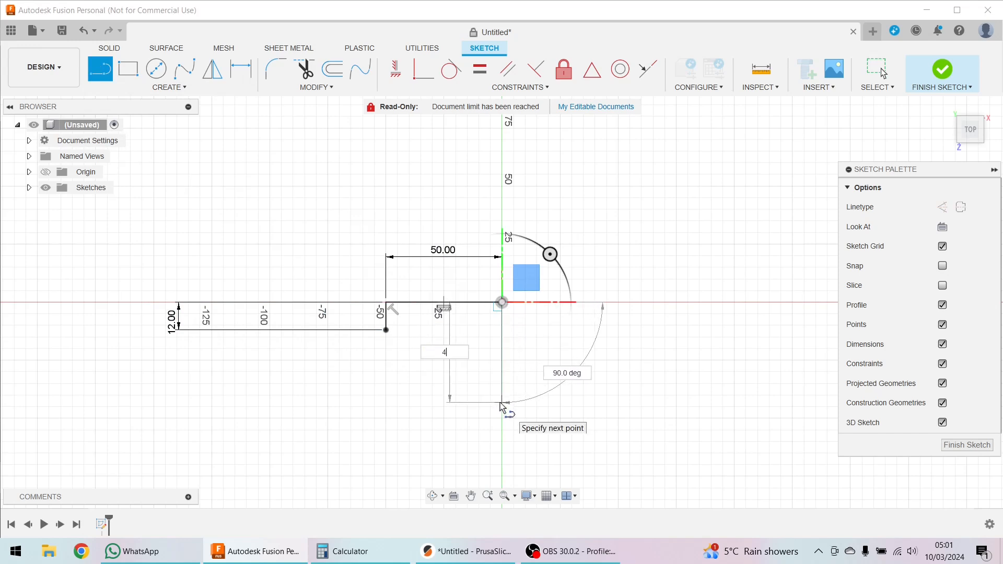
text(5)
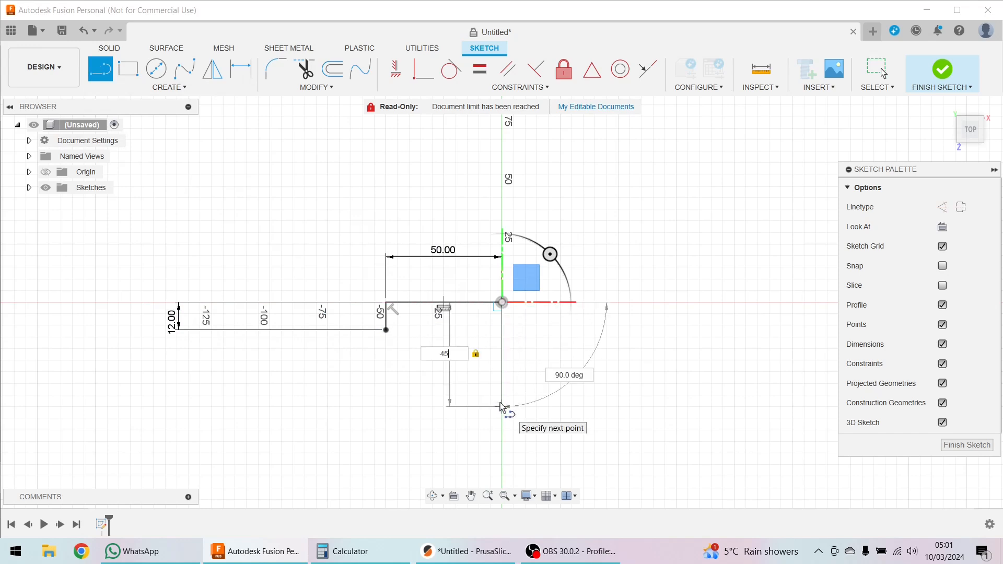
key(Return)
key(Escape)
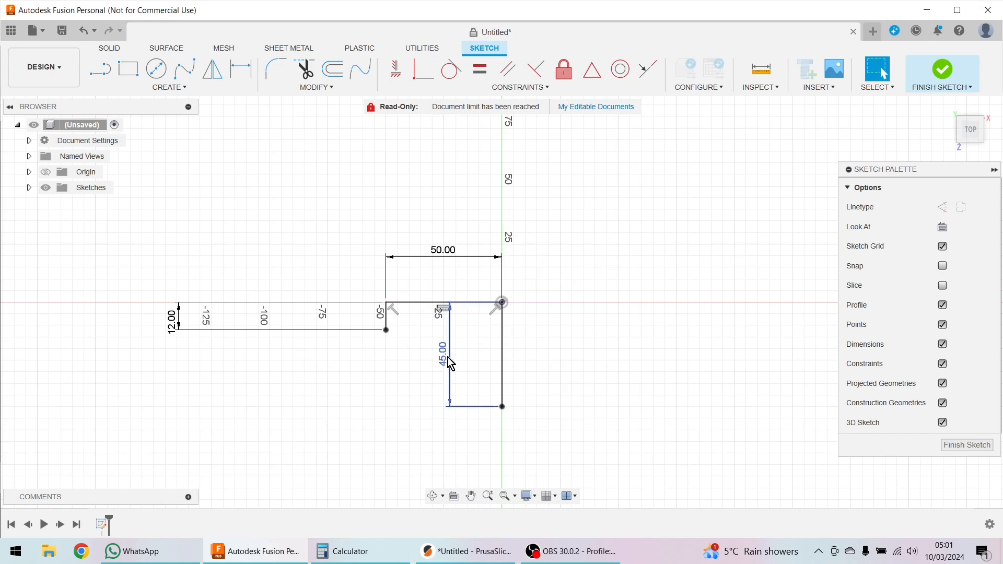
drag(452, 365, 554, 359)
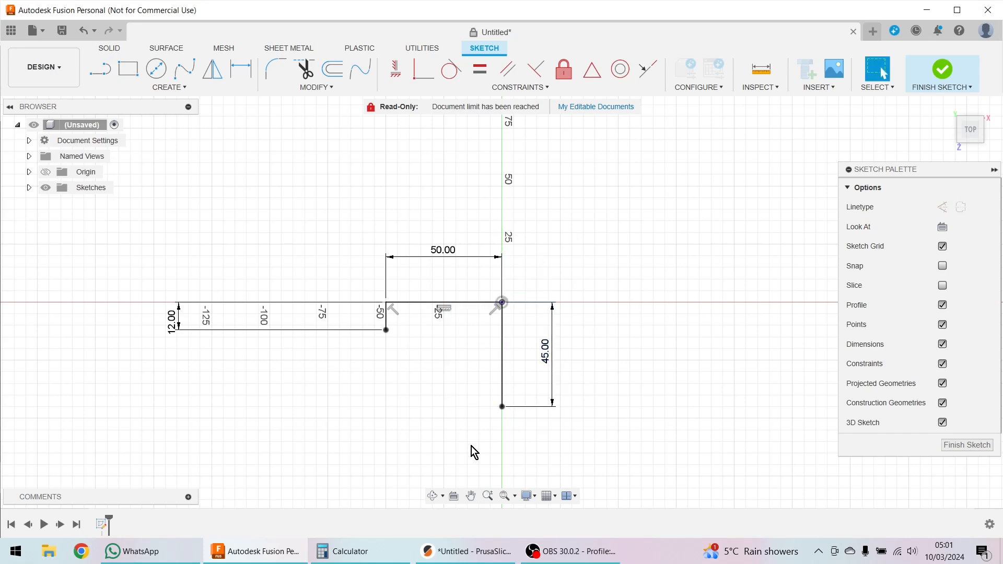
Draw a 5 mm line leftward from the lower end of the 45 mm line and move its dimension text to the right
key(l)
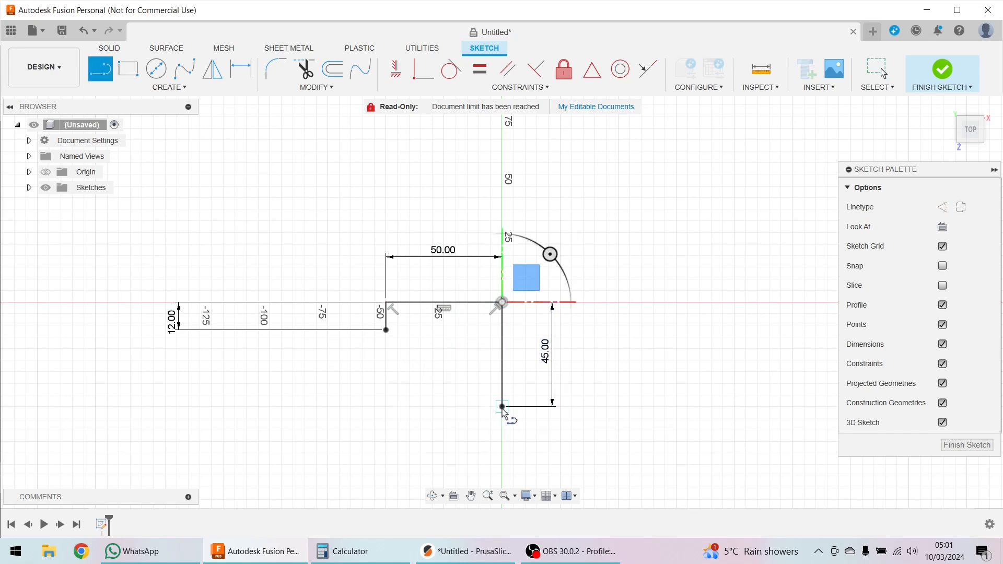
click(503, 406)
text(5)
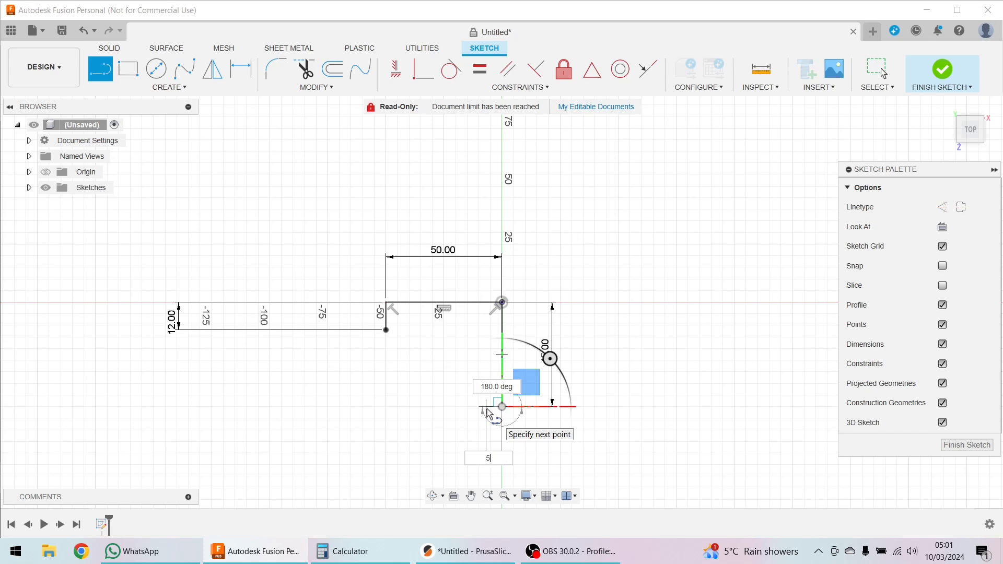
key(Return)
key(Escape)
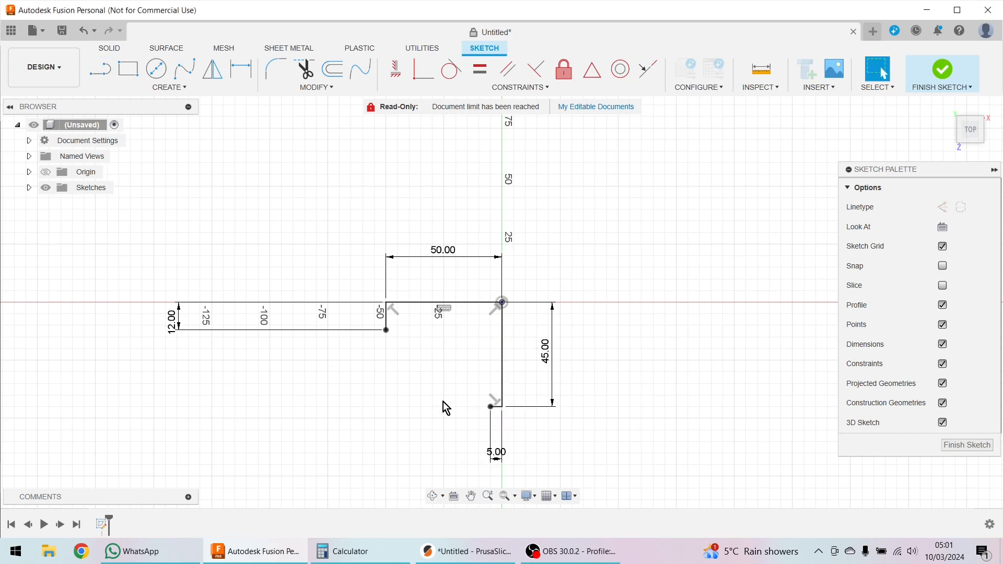
drag(499, 462, 549, 466)
Close the profile with a 3-point arc between the free ends of the 12 mm and 5 mm lines, bulging toward the origin corner
click(168, 89)
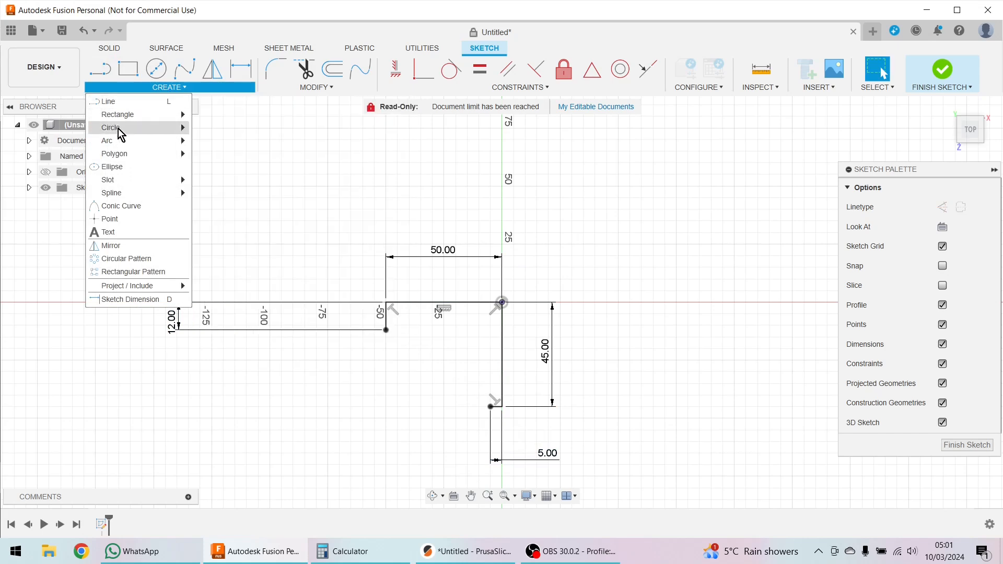
mouse_move(180, 141)
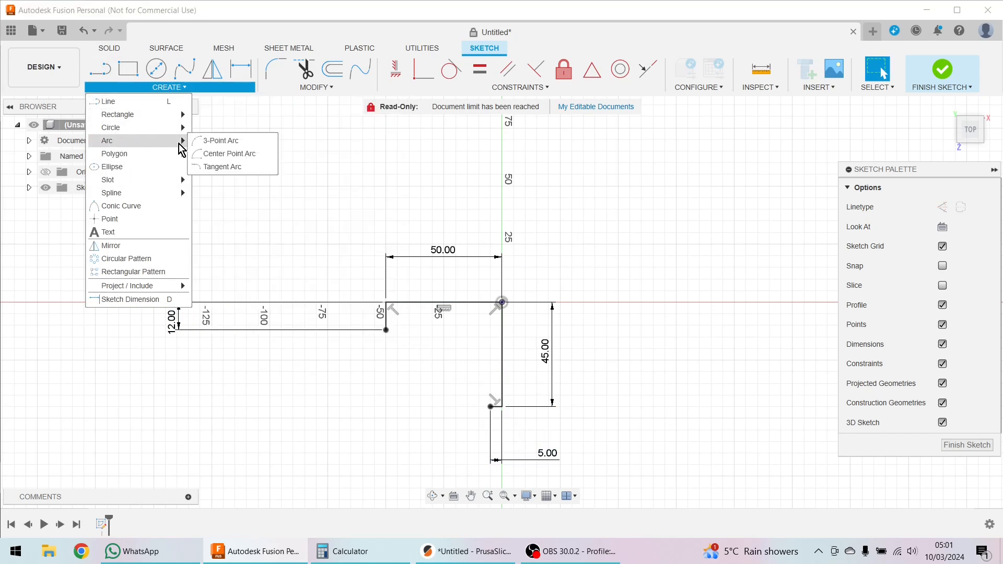
click(227, 141)
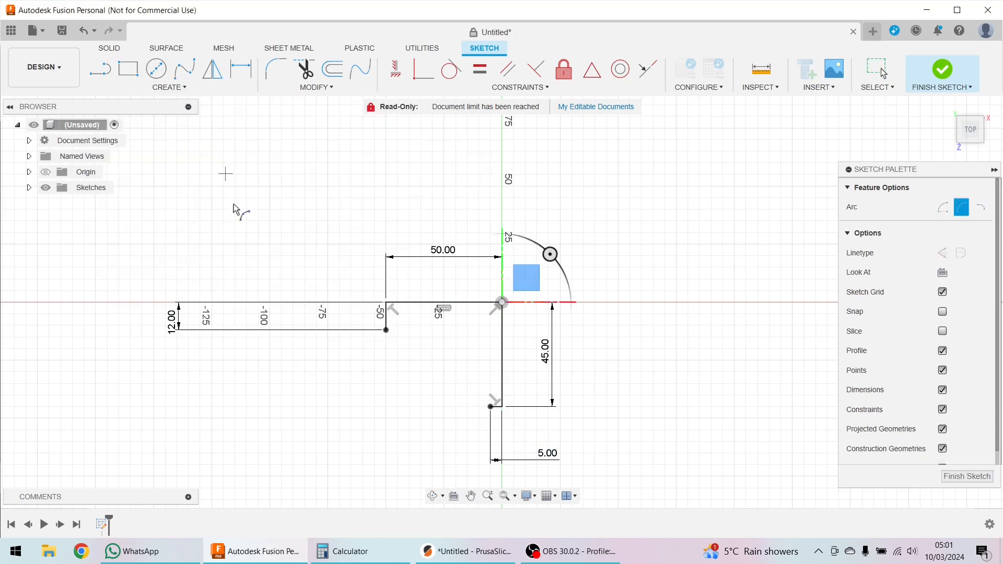
click(386, 330)
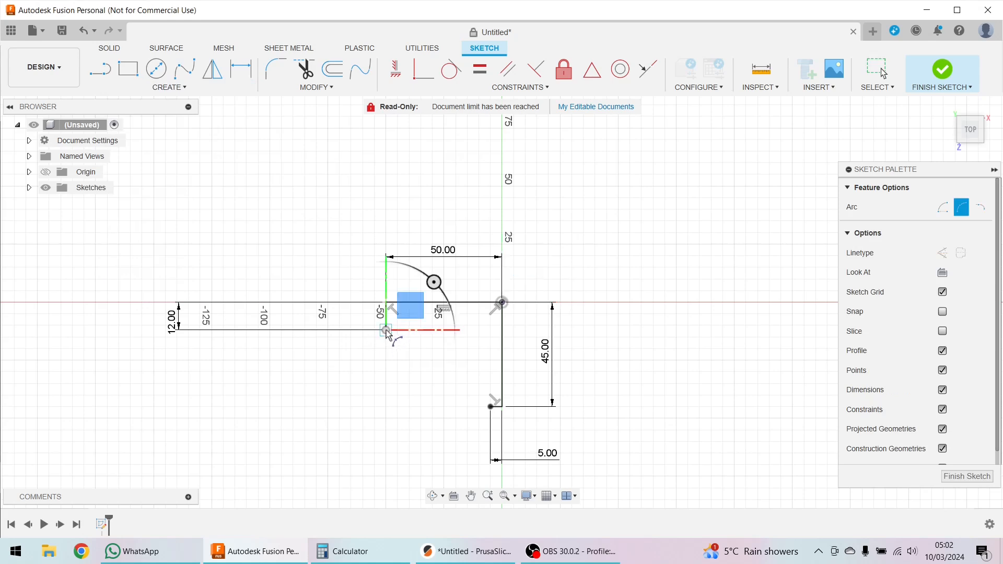
click(490, 407)
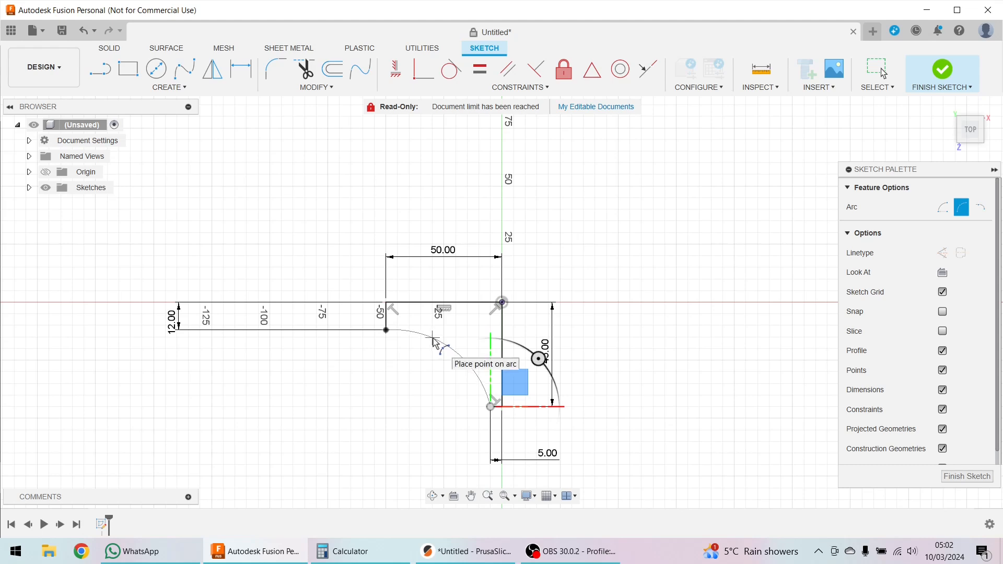
click(433, 342)
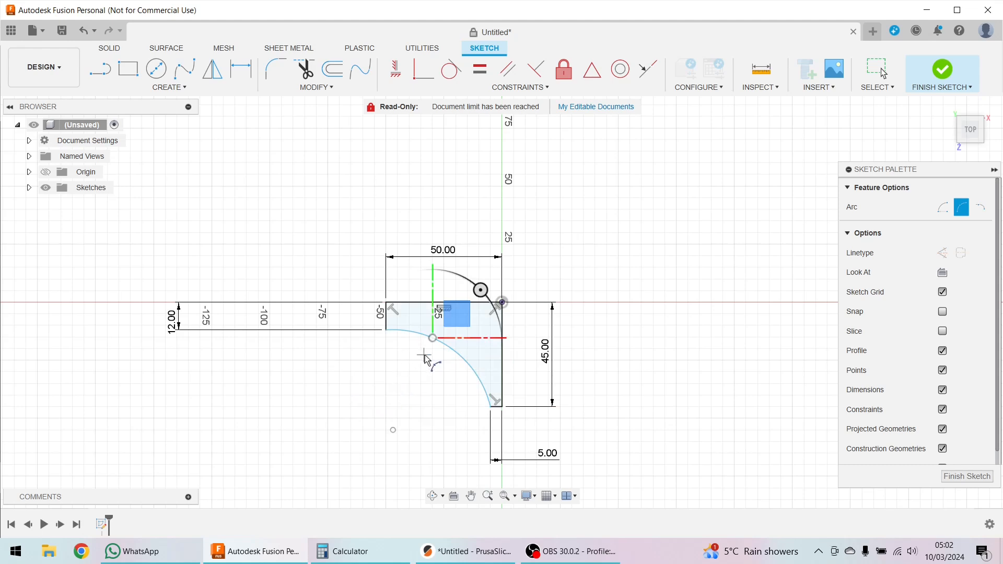
key(Escape)
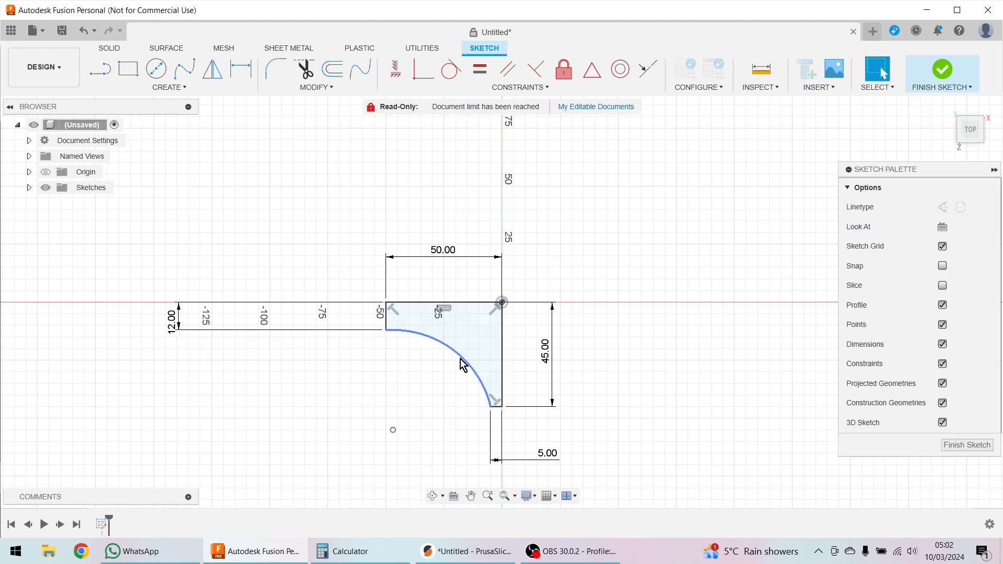
click(464, 345)
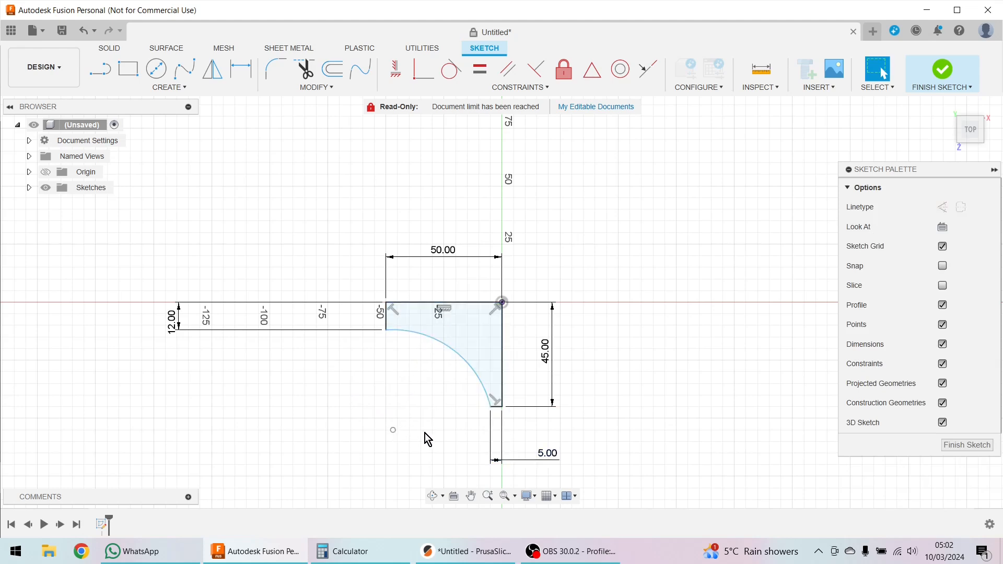
Dimension the distance from the arc's centre point to the origin as 72 mm and offset the dimension outside the corner
key(d)
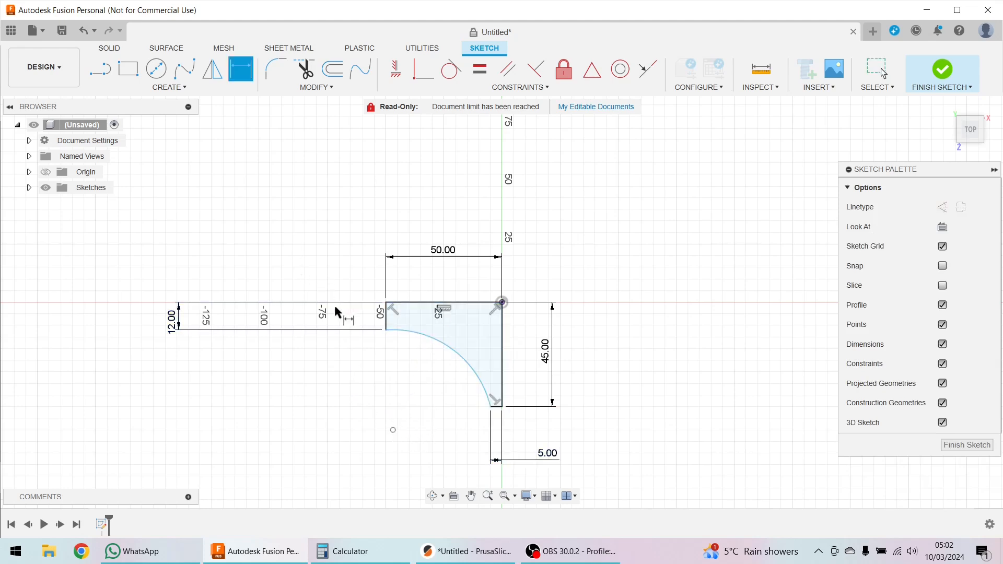
click(393, 431)
click(503, 303)
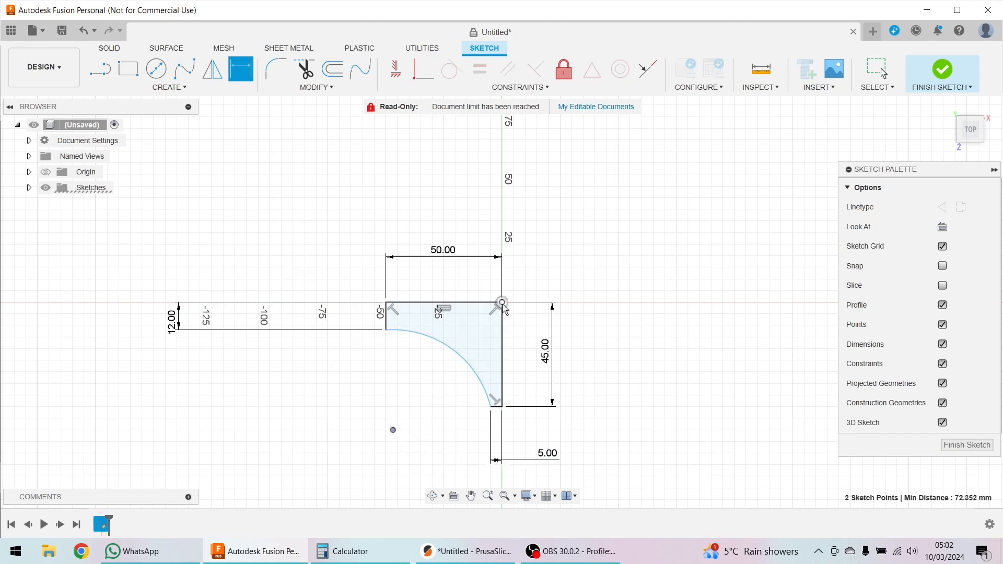
click(433, 379)
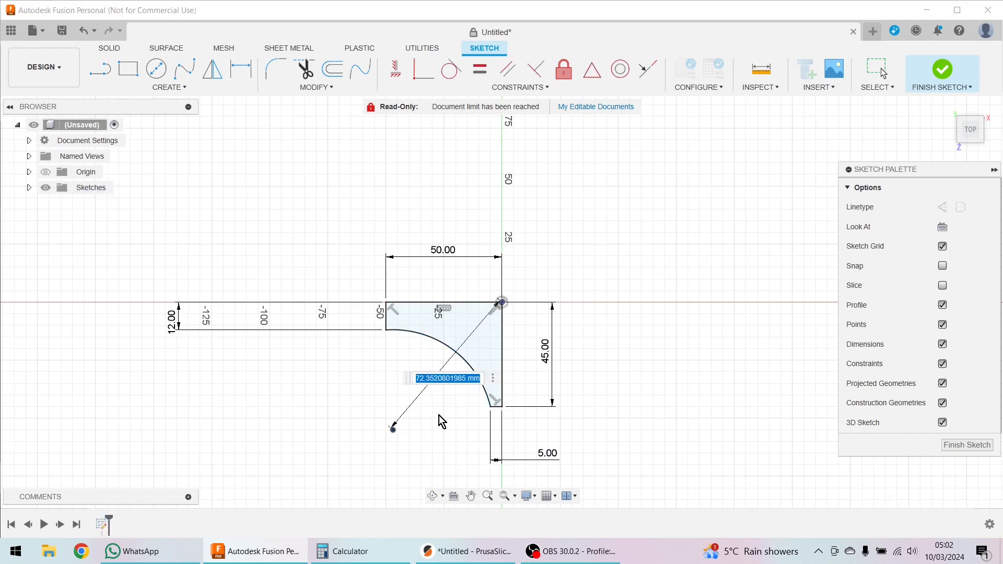
text(72)
key(Return)
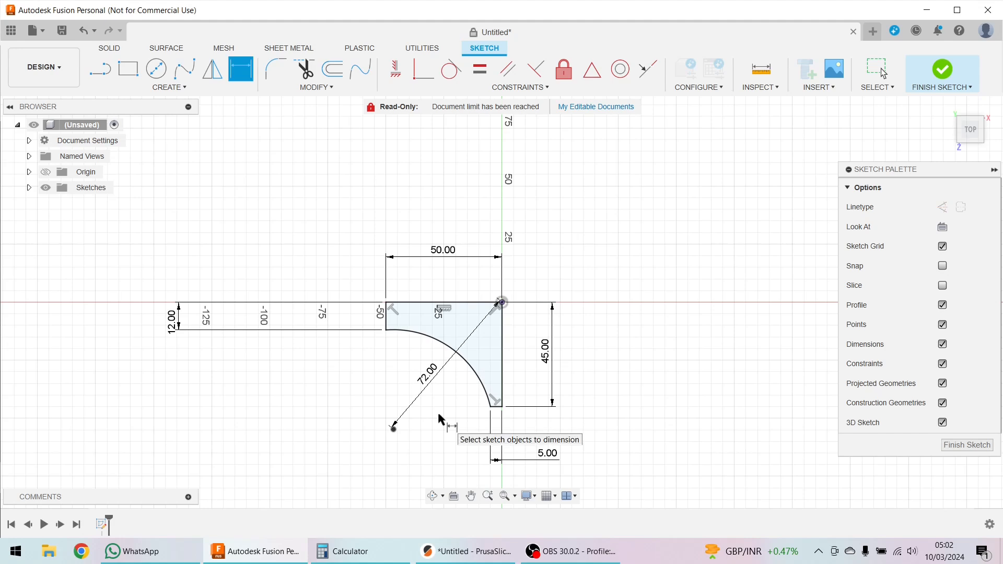
key(Escape)
drag(441, 394, 451, 411)
Set the distance between the arc's centre point and the origin to 70 mm
key(d)
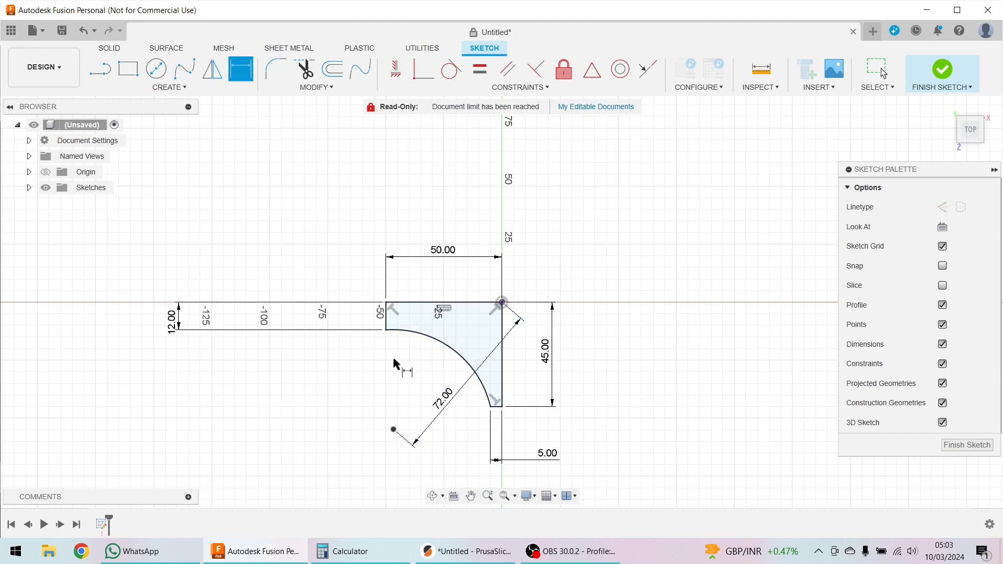
key(Escape)
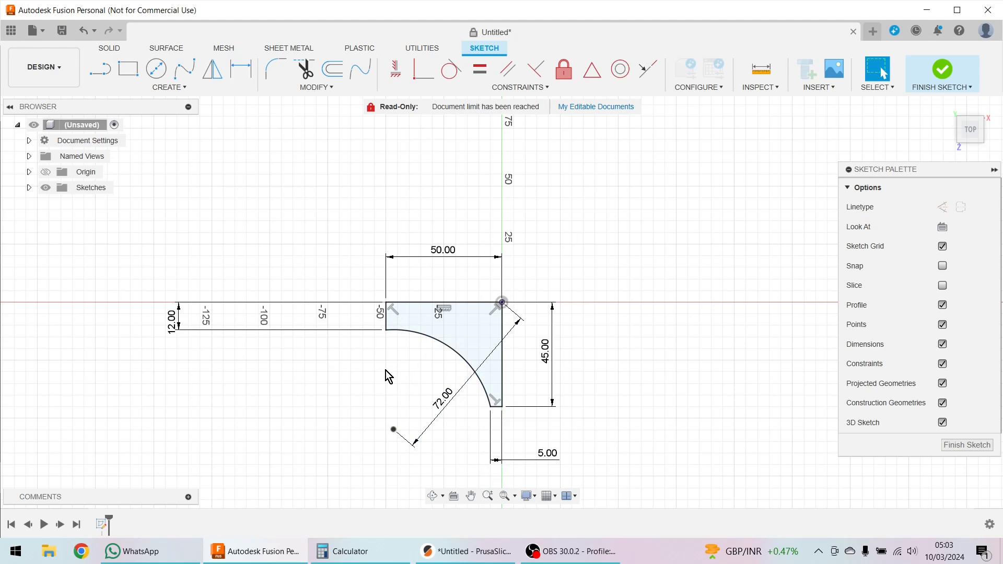
double_click(445, 403)
text(70)
key(Return)
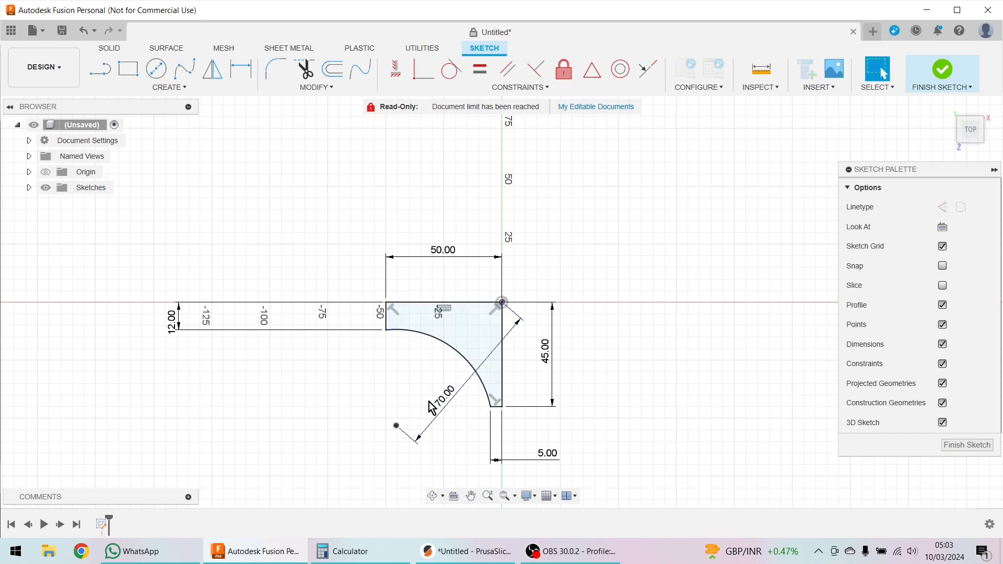
Try replacing the concave arc with a new 3-point arc between the free ends of the 12 mm and 5 mm lines
click(456, 352)
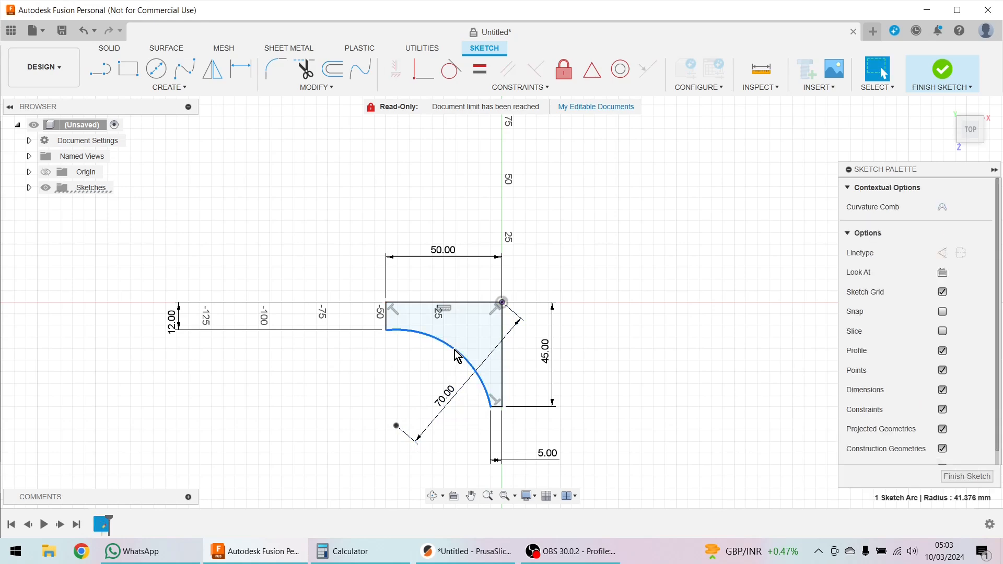
key(Delete)
click(161, 88)
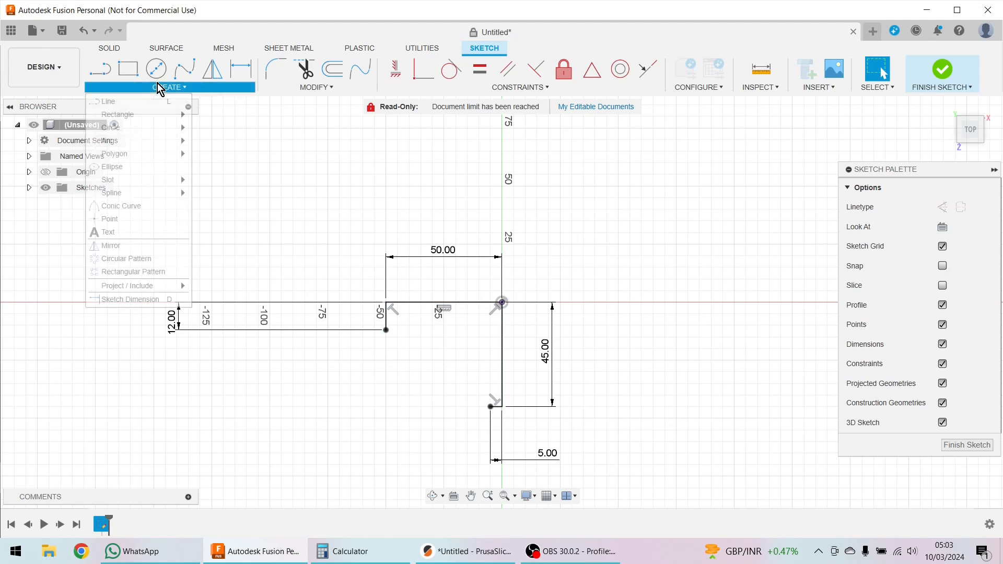
mouse_move(168, 140)
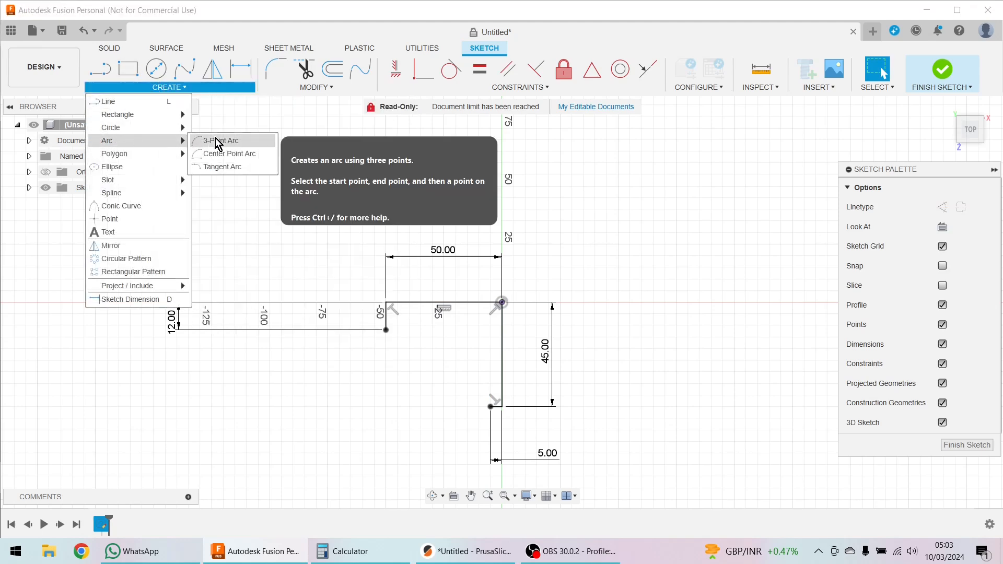
click(218, 141)
click(386, 329)
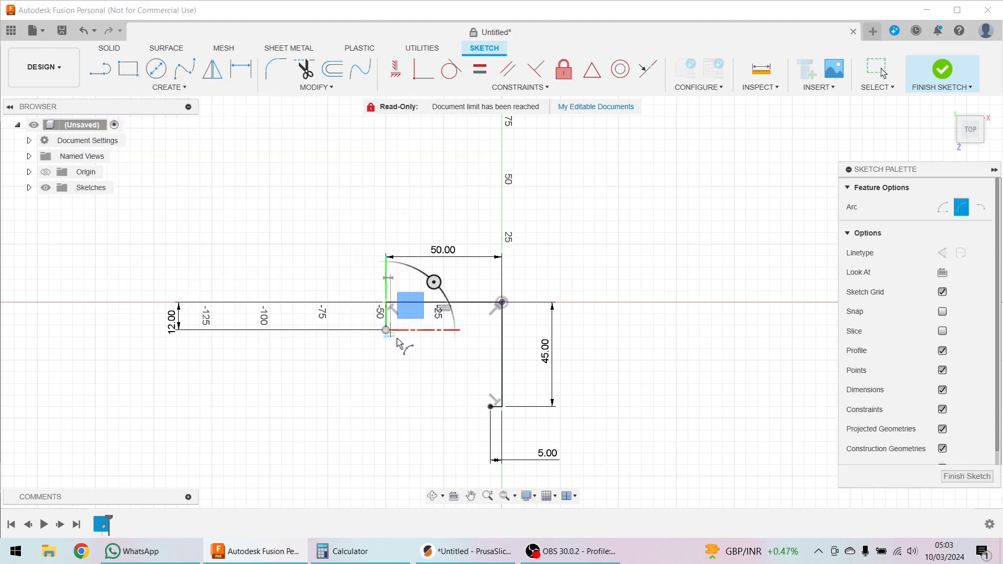
click(490, 407)
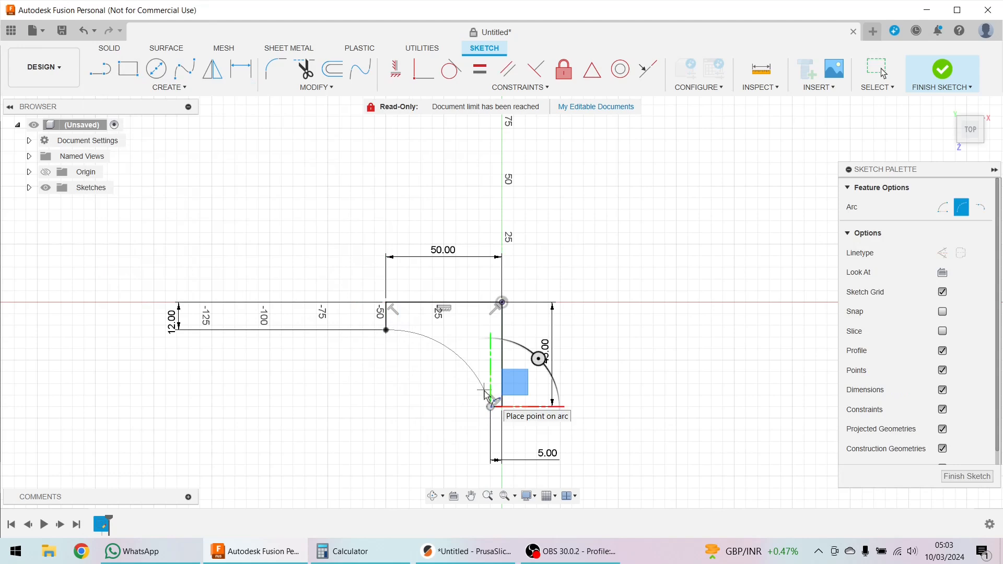
click(485, 391)
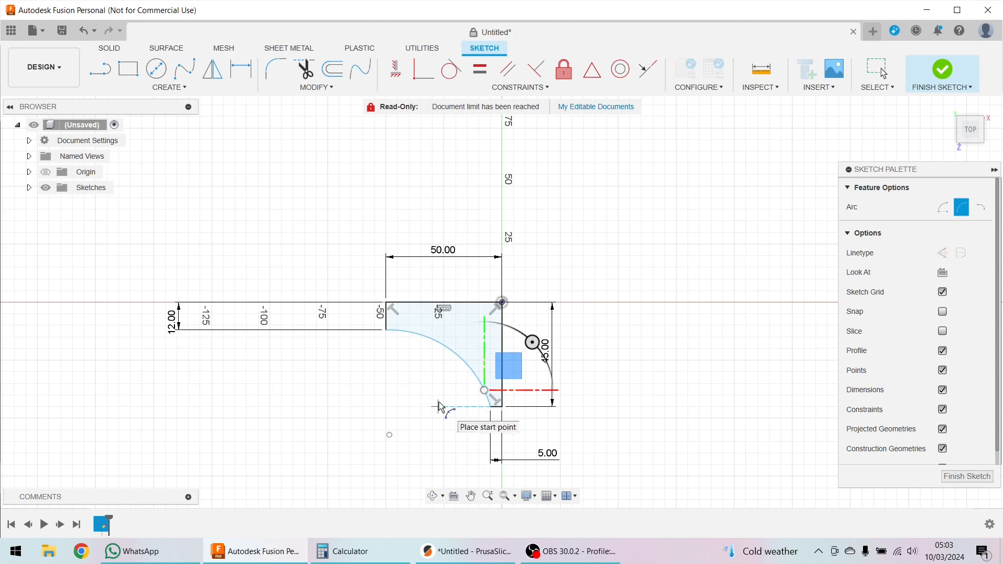
click(84, 33)
click(85, 32)
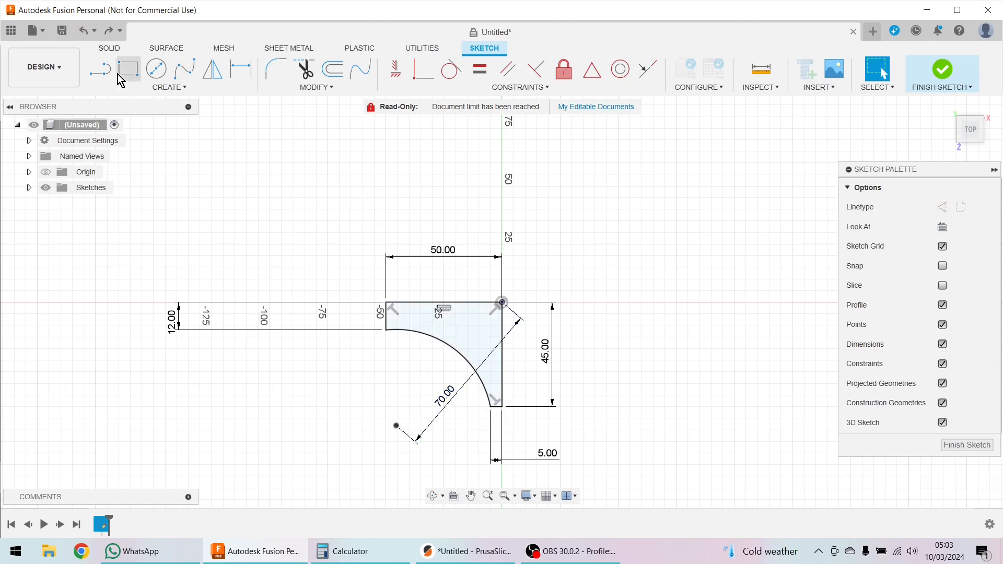
Undo the last edit of the arc centre-to-origin distance, move that dimension above and left of the profile, and finish the sketch
click(82, 39)
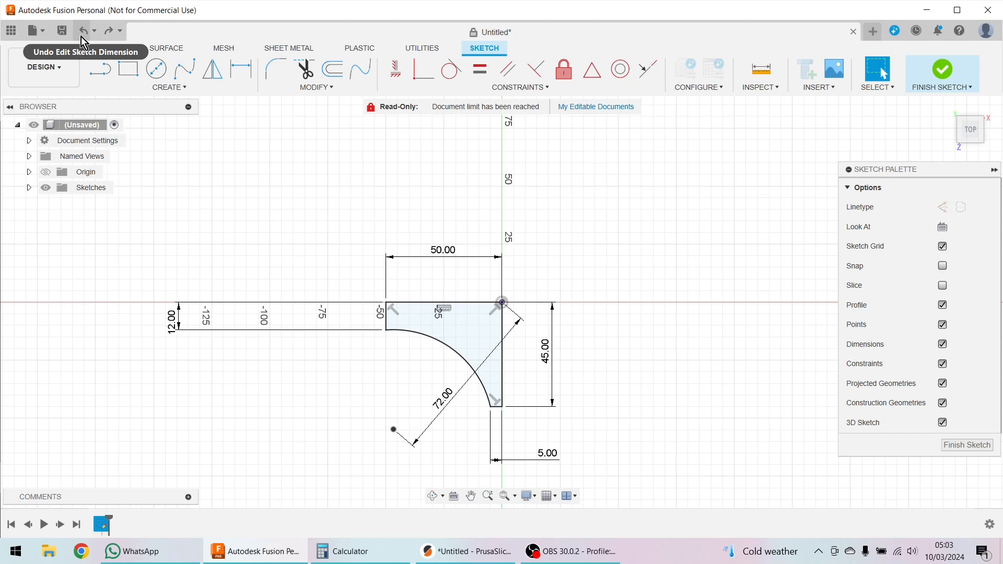
drag(450, 404, 341, 277)
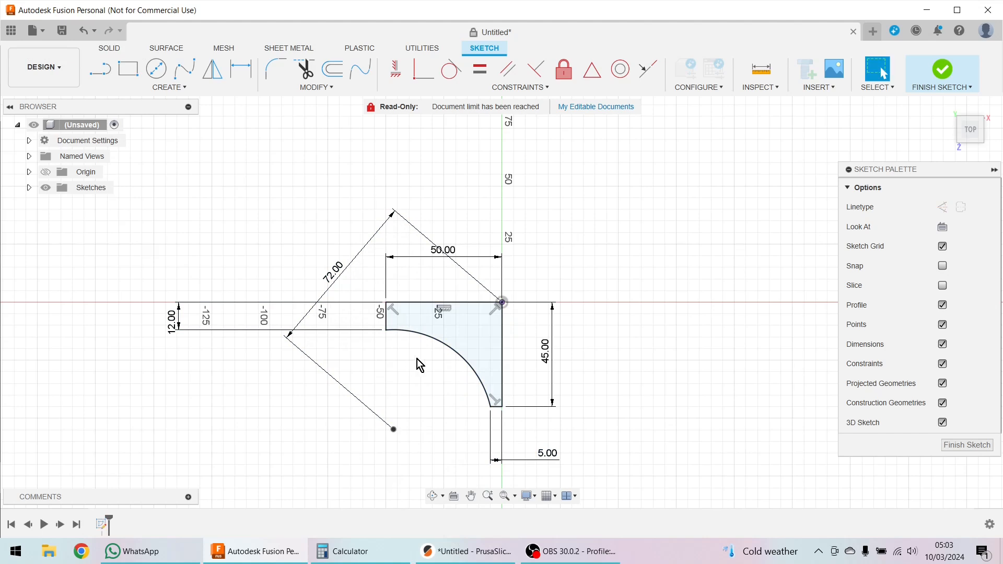
click(966, 447)
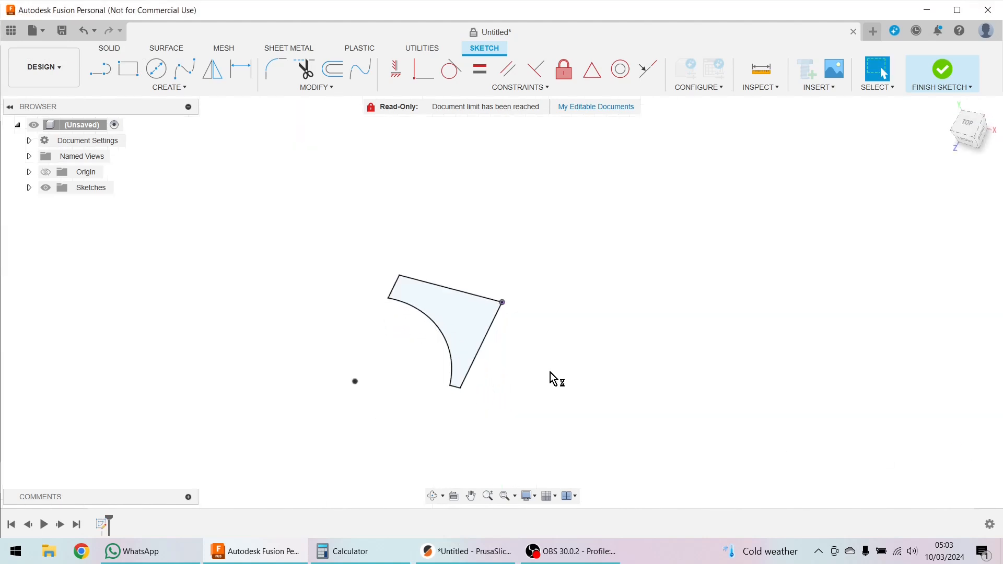
Try extruding the bracket profile 7 mm upward as a new body
click(460, 302)
right_click(460, 303)
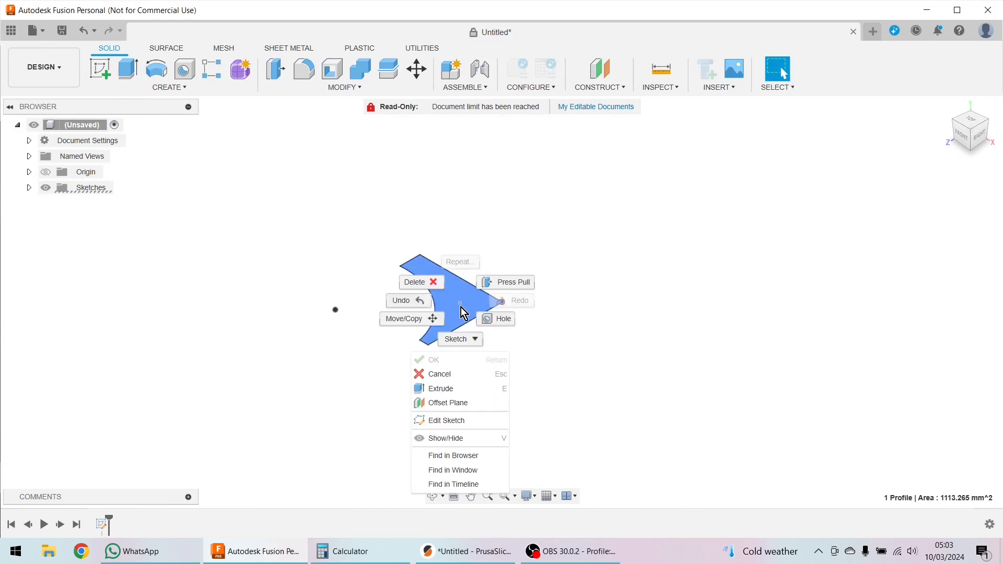
click(445, 393)
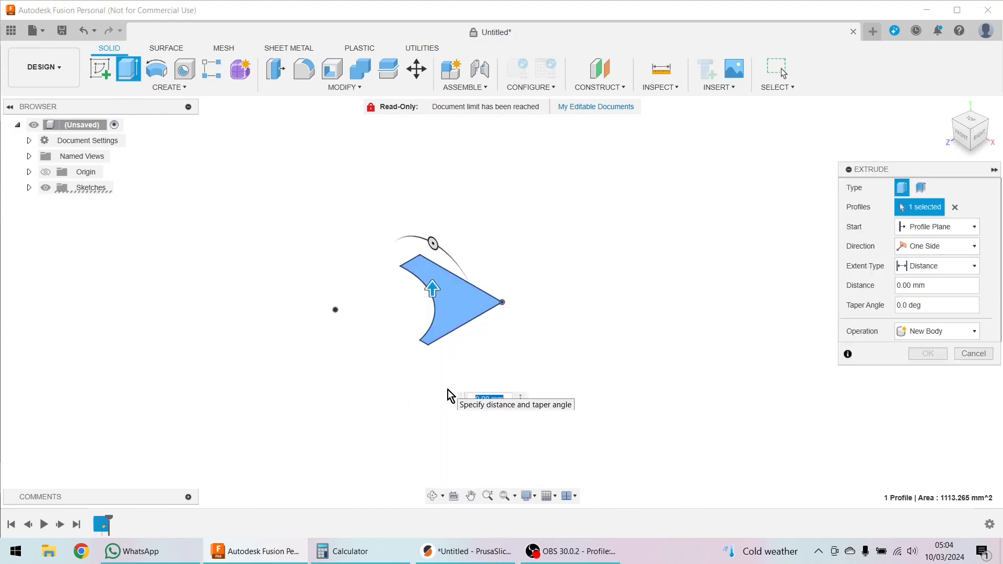
text(7)
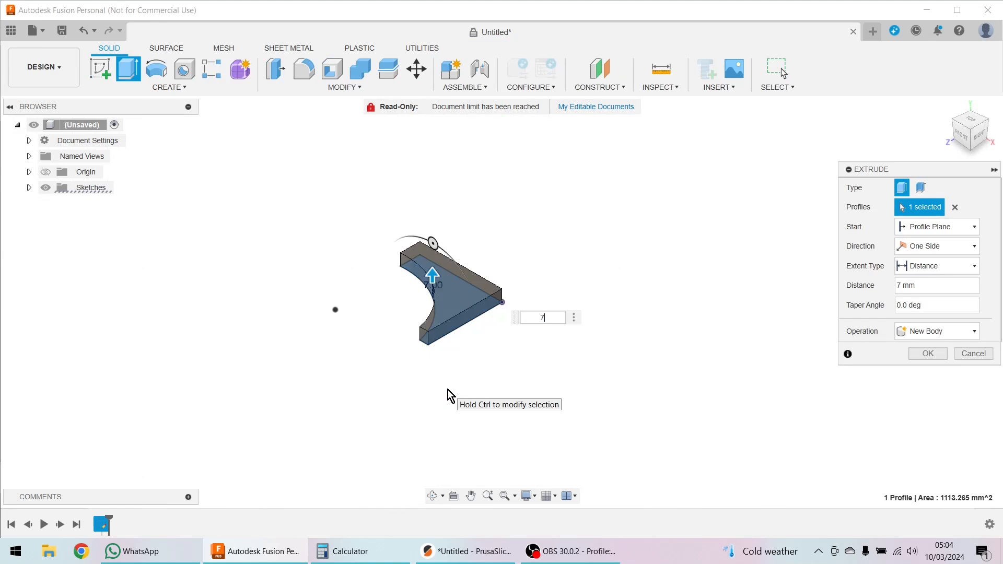
key(Return)
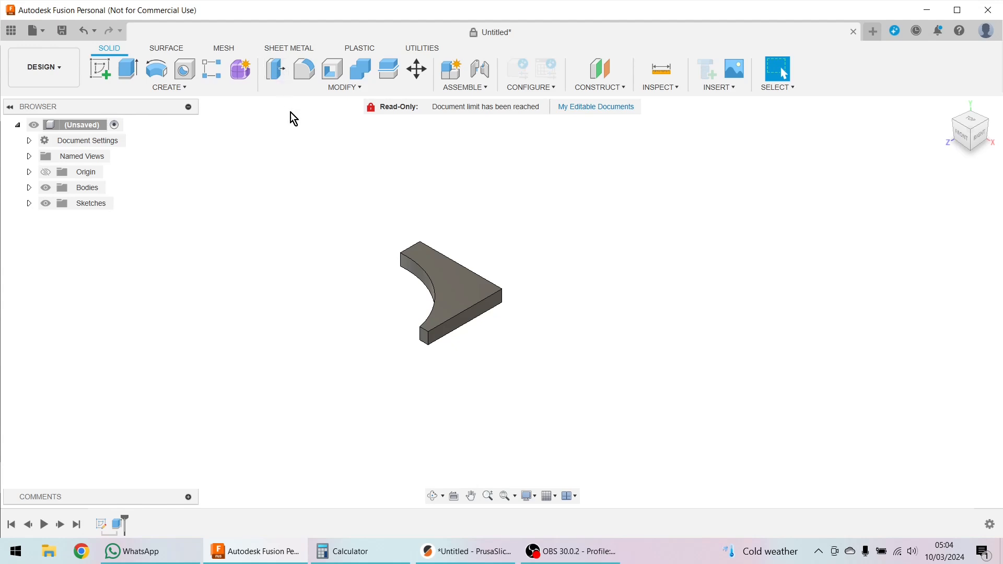
click(157, 88)
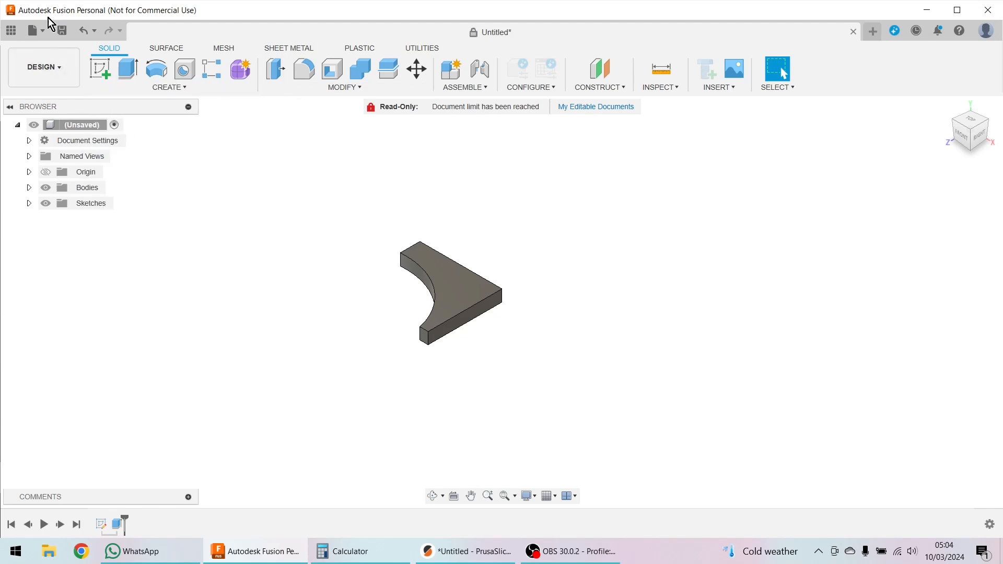
click(83, 30)
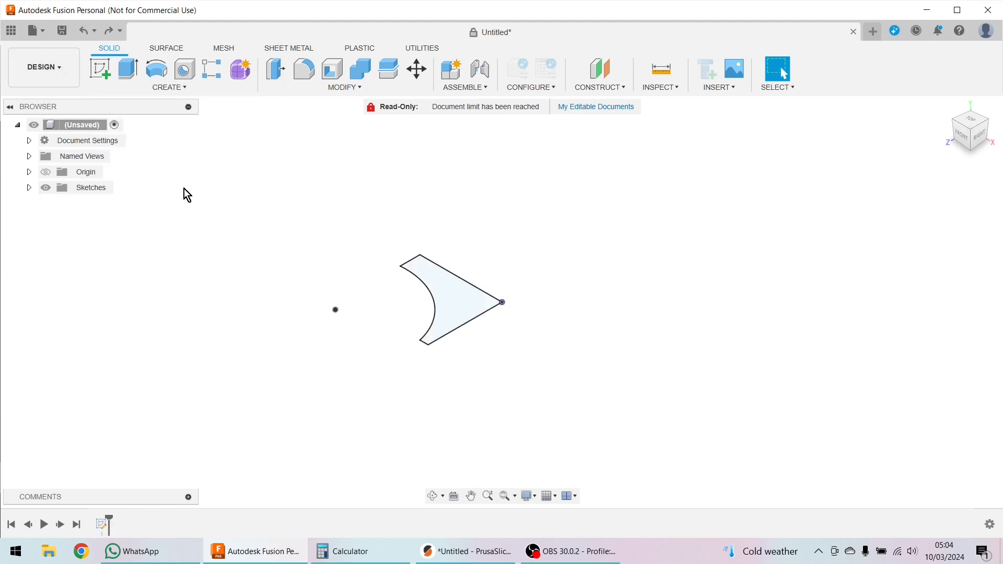
Extrude the closed bracket profile to one side by 7 mm as a new body
right_click(459, 299)
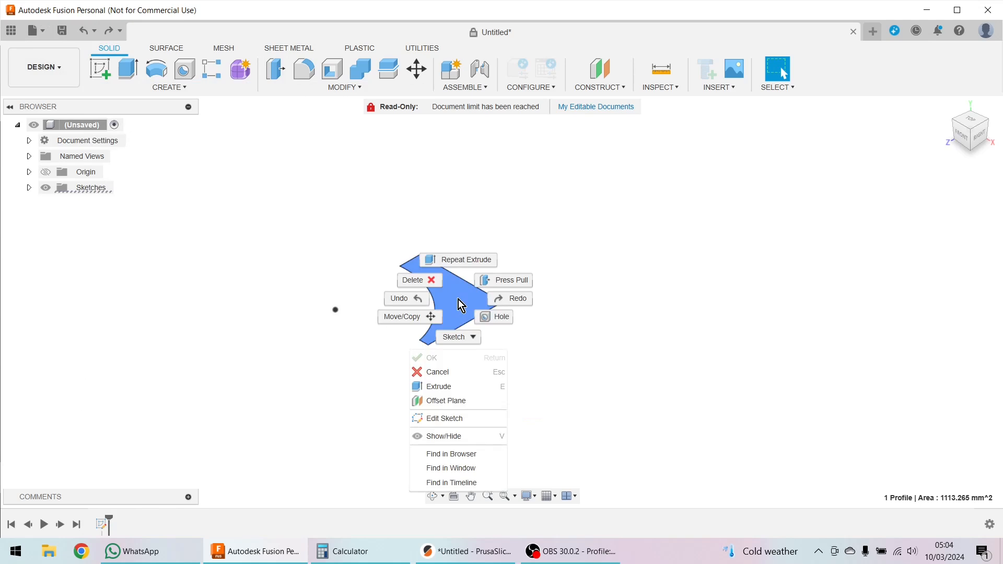
click(434, 390)
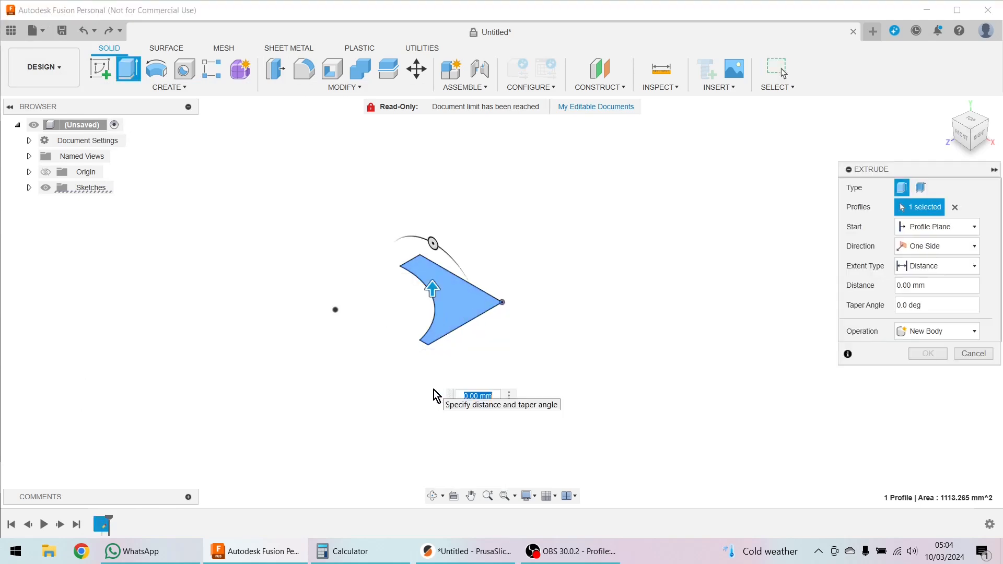
text(10)
key(Return)
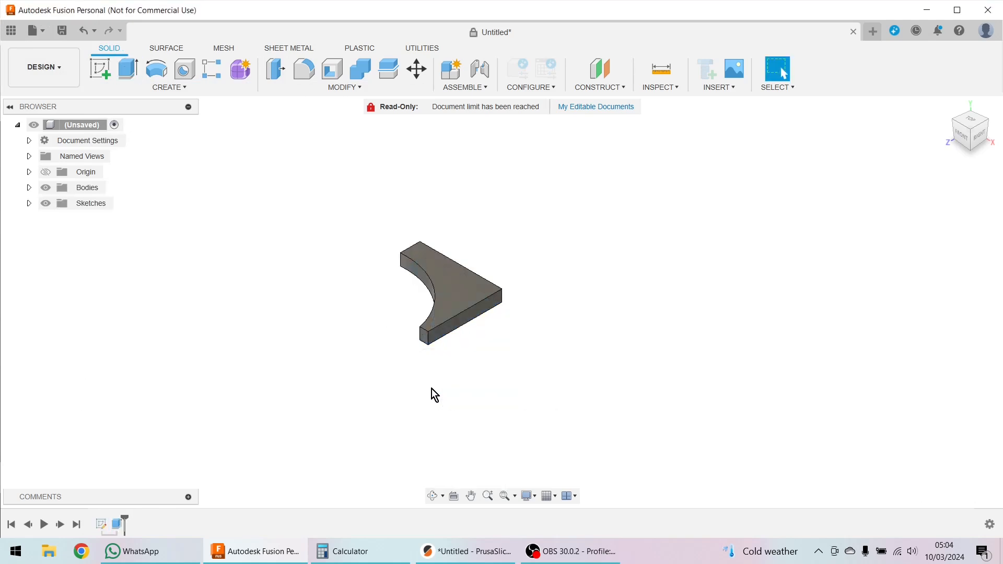
Sketch a circle of 10 mm diameter on the bracket's 12 mm wide end face and finish the sketch
shift+middle_drag(381, 372, 519, 359)
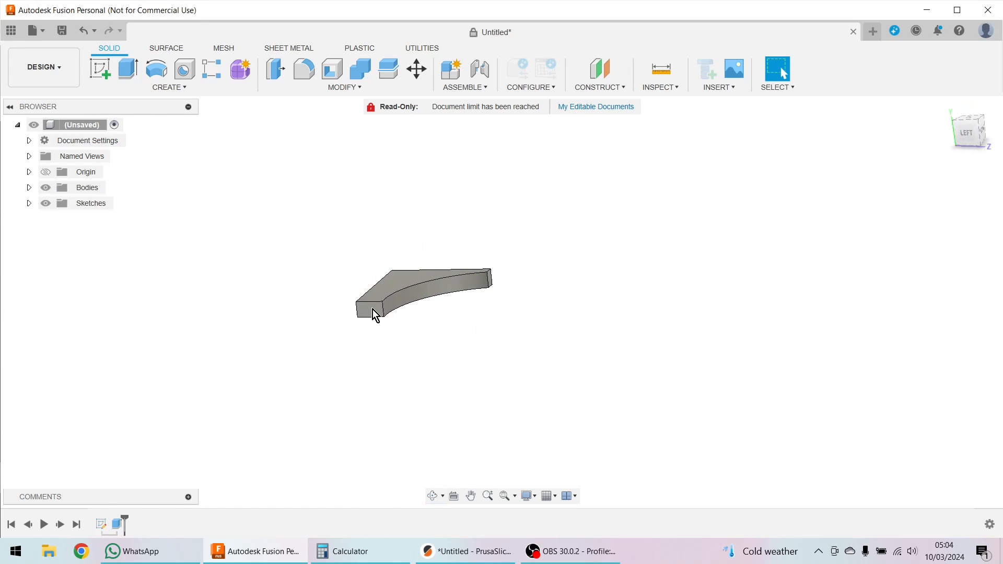
click(102, 68)
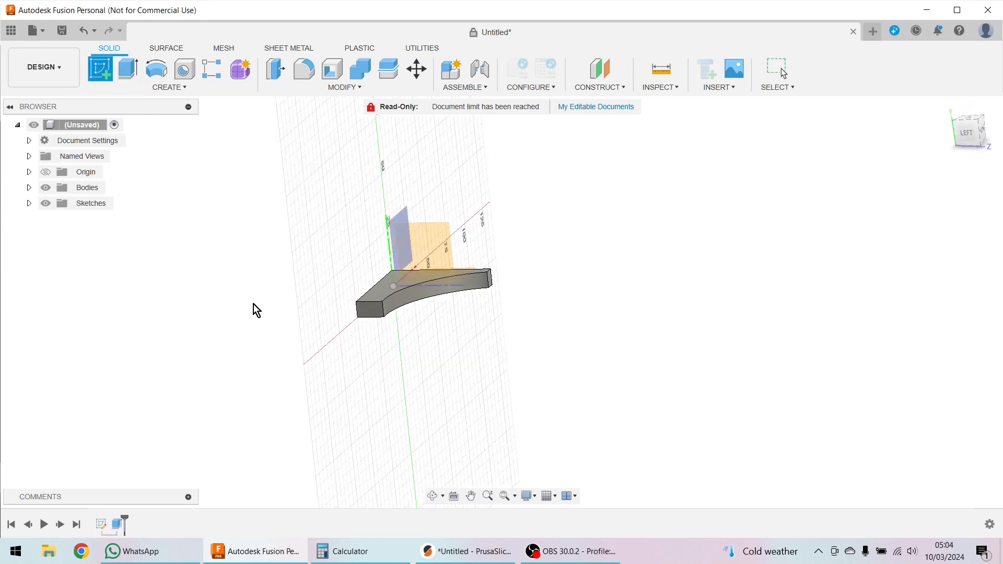
click(368, 313)
scroll(507, 312, up, 5)
middle_drag(518, 312, 478, 359)
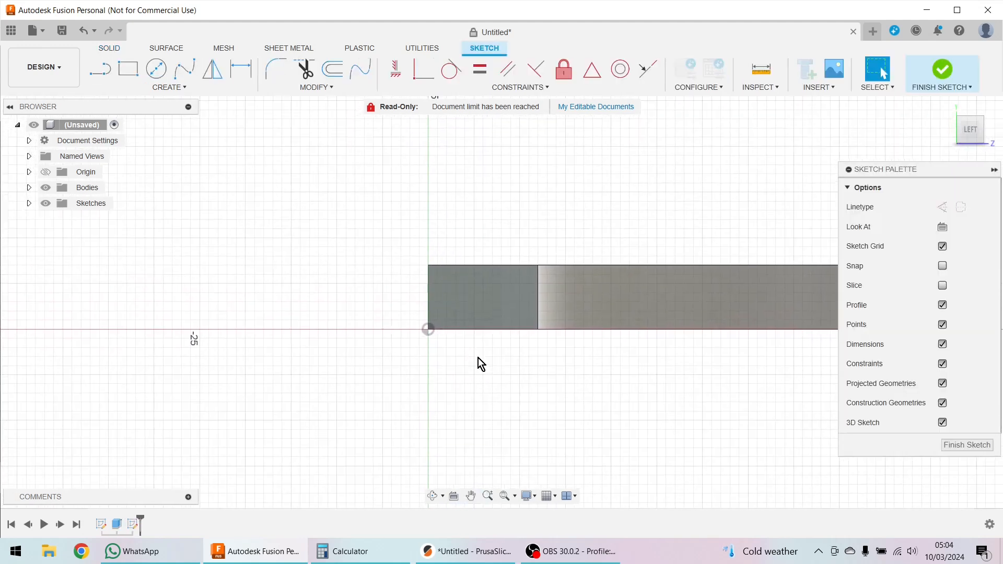
key(c)
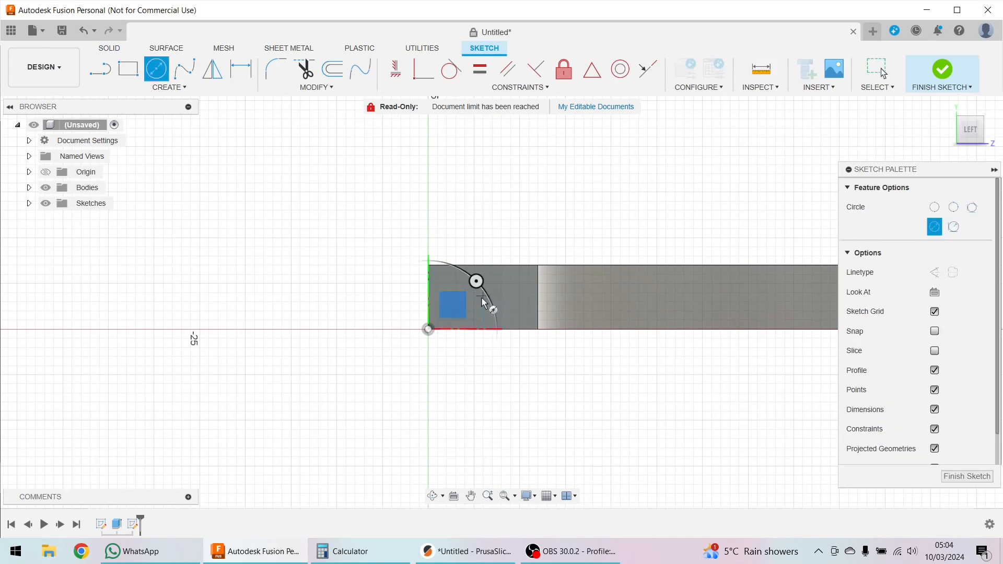
click(492, 294)
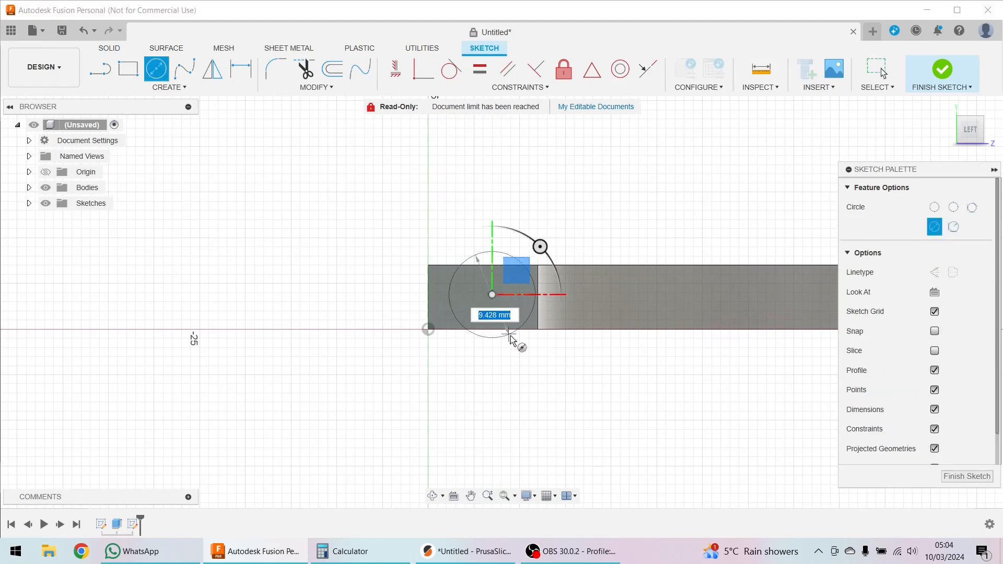
text(10)
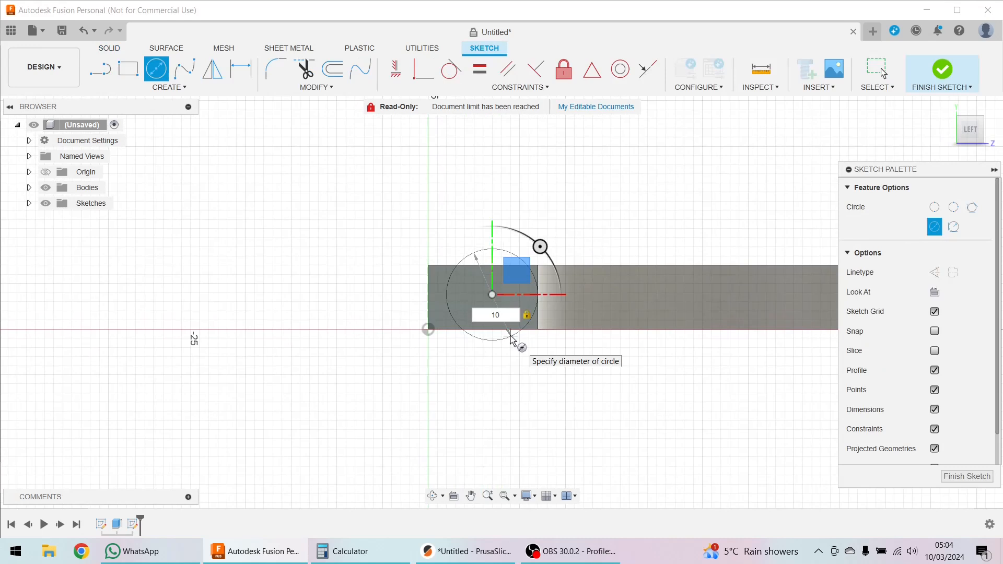
key(Return)
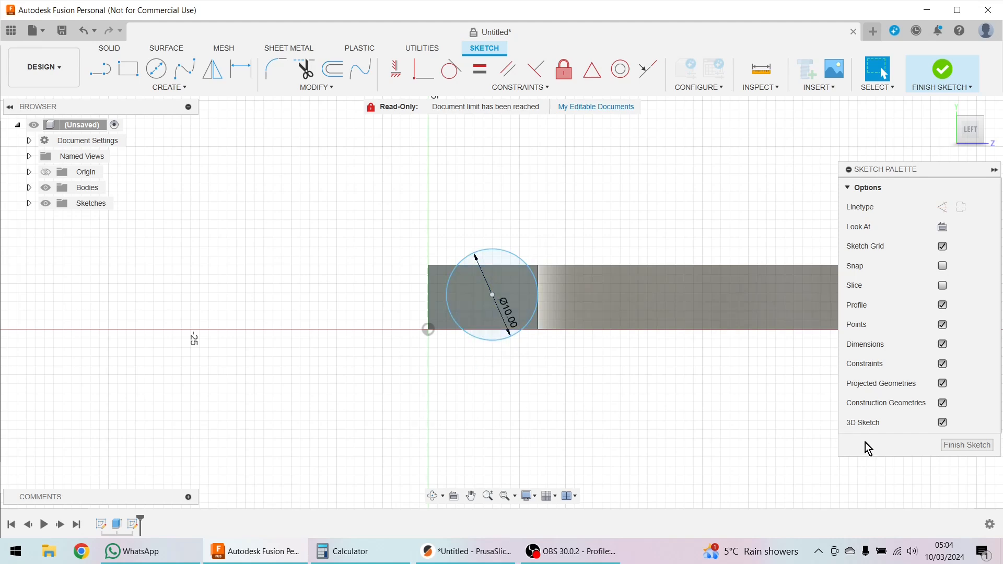
click(961, 445)
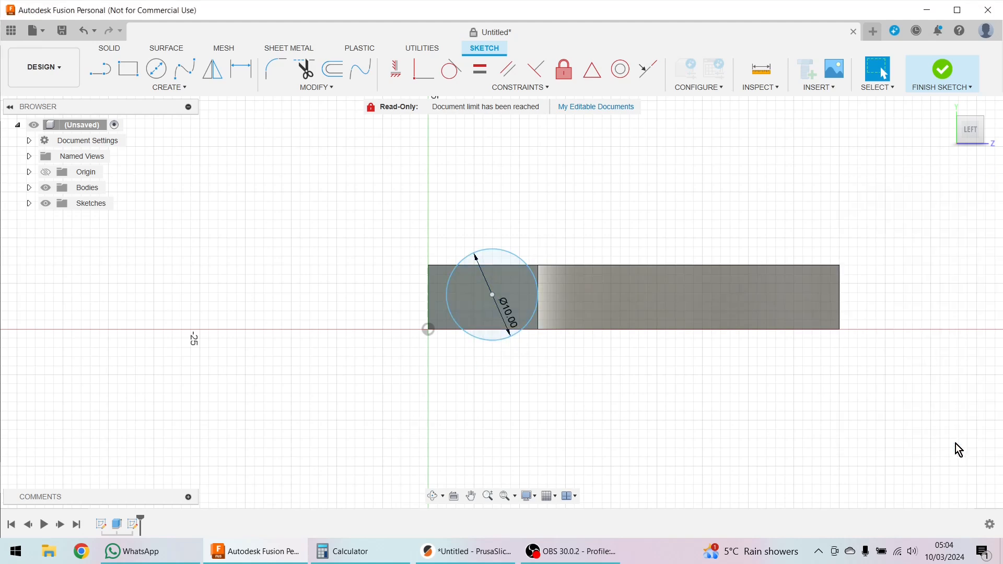
Set the bracket extrusion's distance to 12 mm
right_click(118, 525)
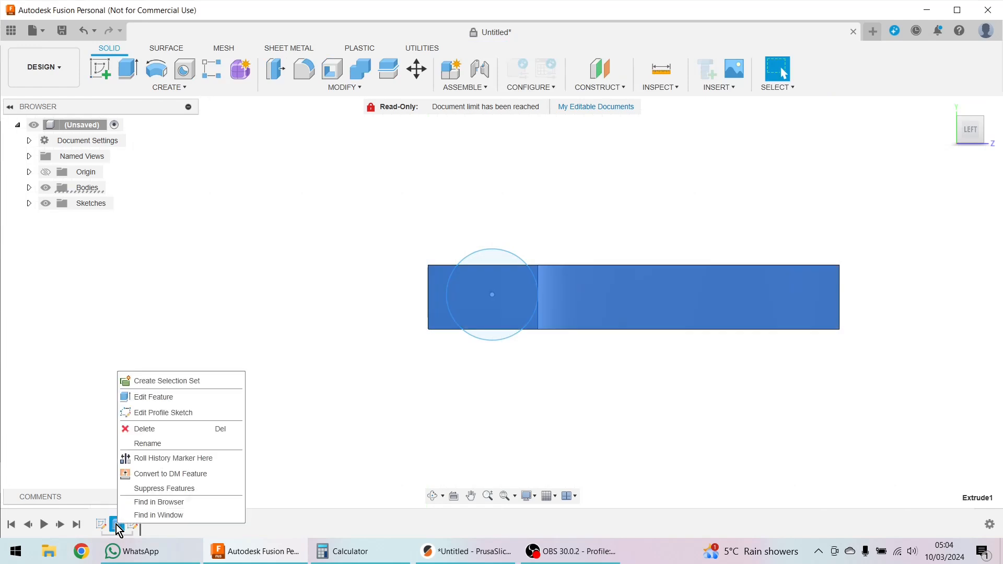
click(161, 402)
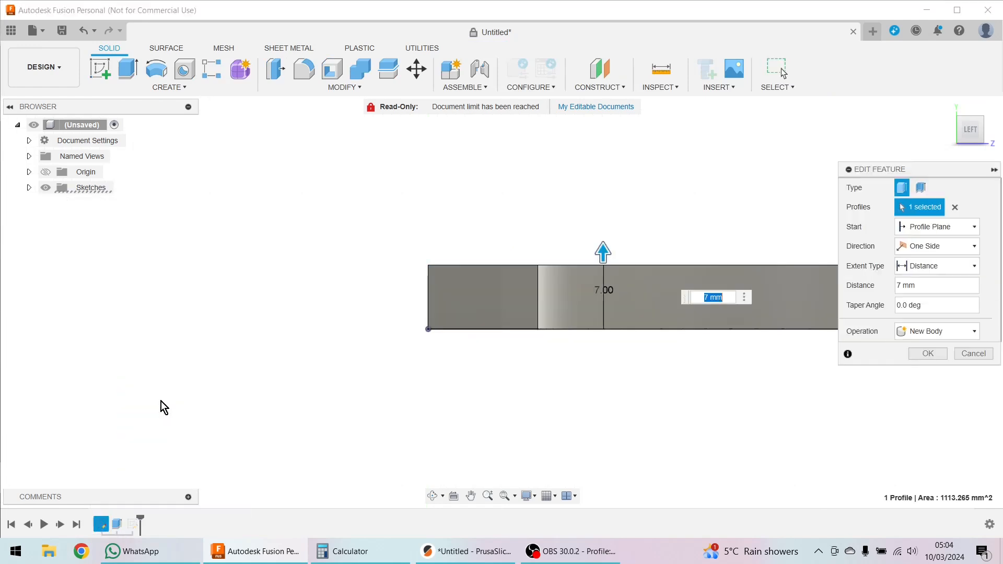
text(12)
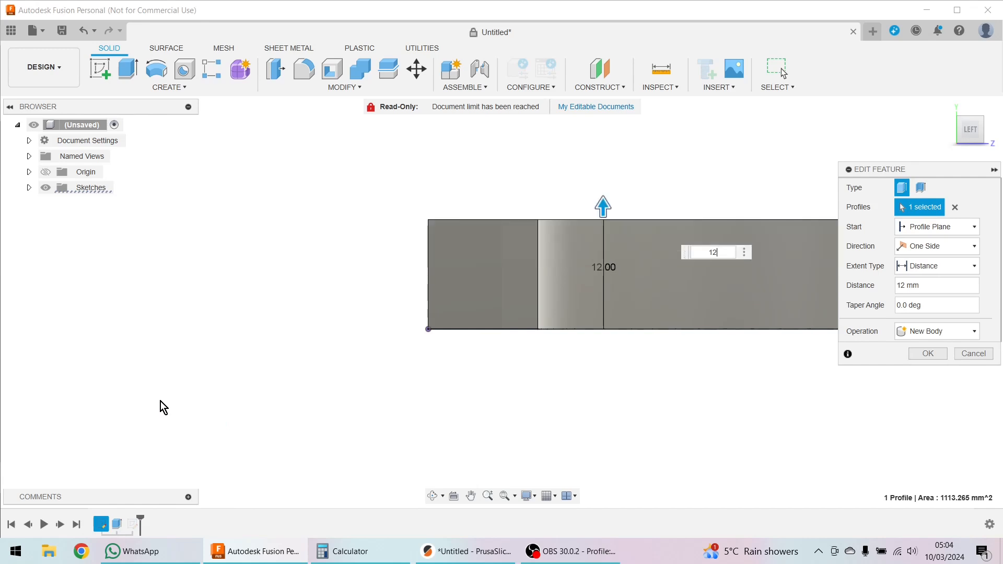
key(Return)
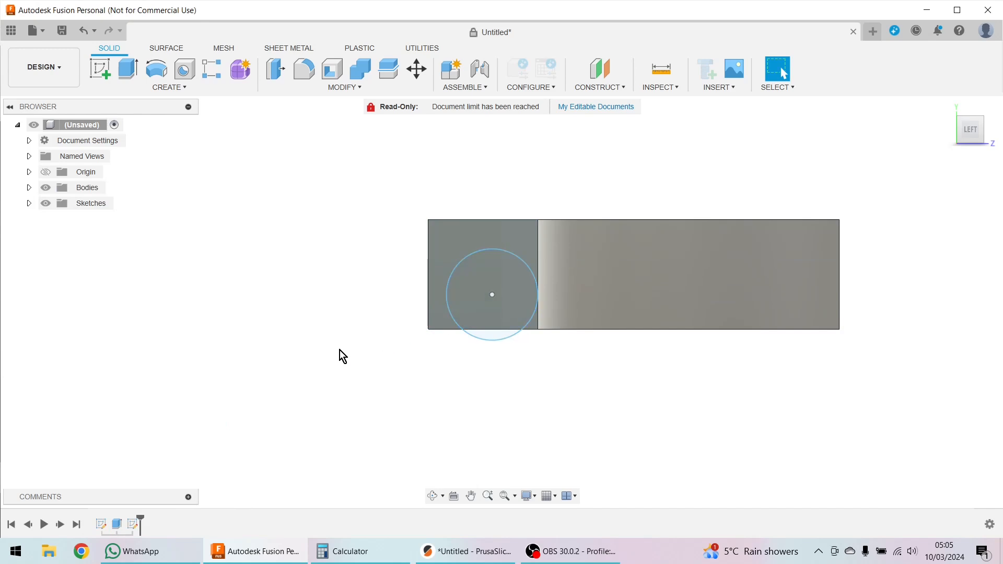
Reopen the circle sketch on the end face and dimension the circle's centre 6 mm horizontally from the face's outer vertical edge
right_click(137, 524)
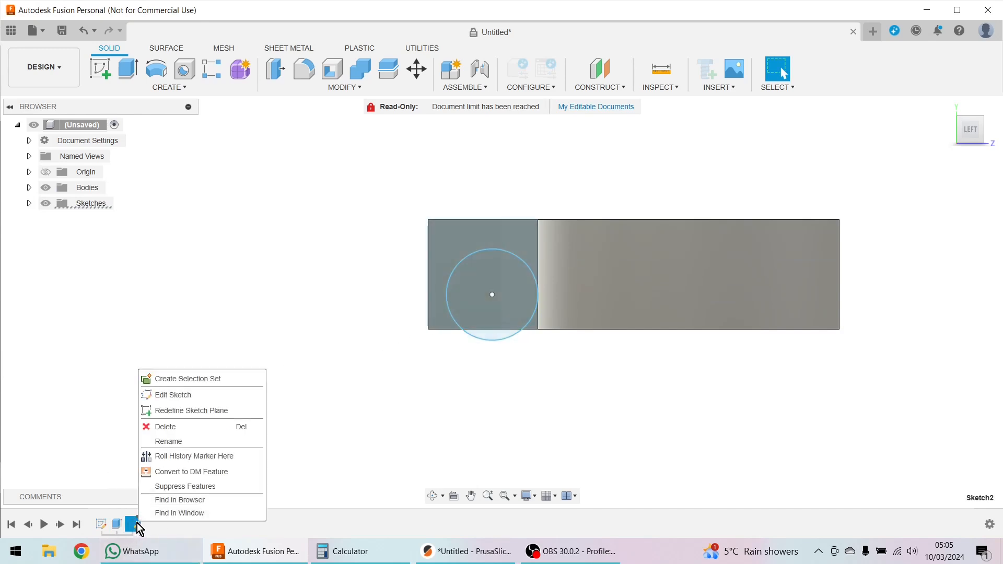
click(194, 399)
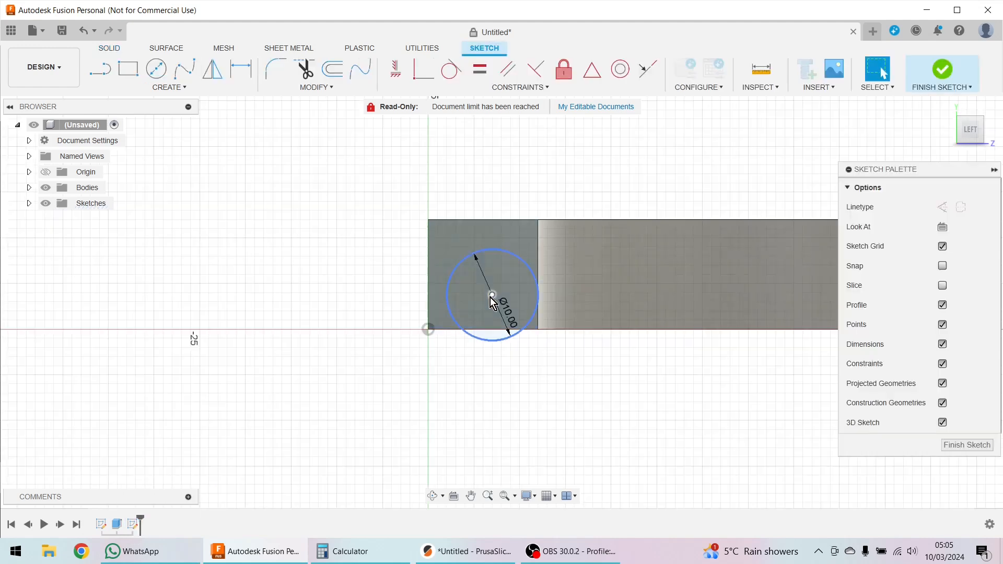
key(d)
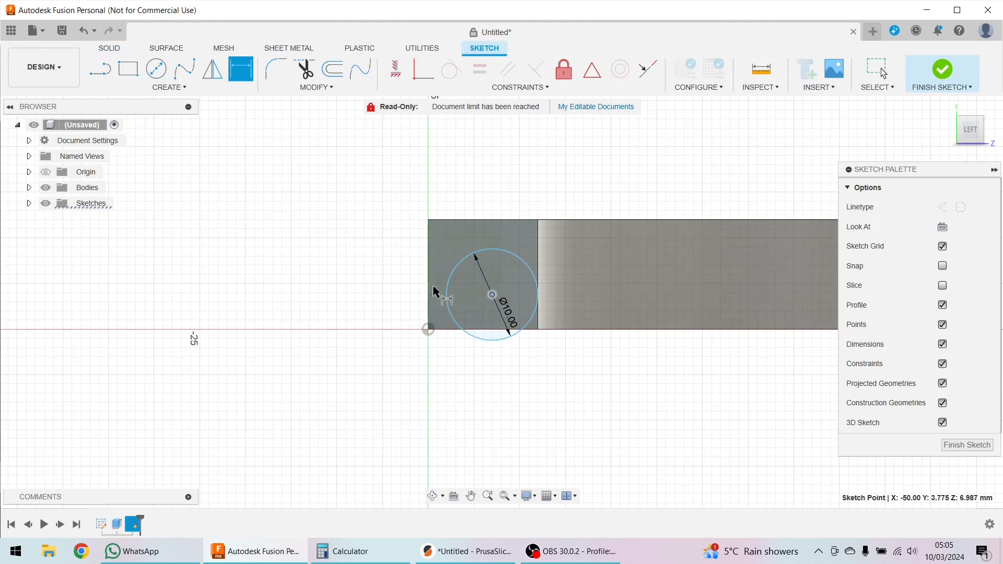
click(428, 289)
click(493, 295)
click(467, 380)
text(6)
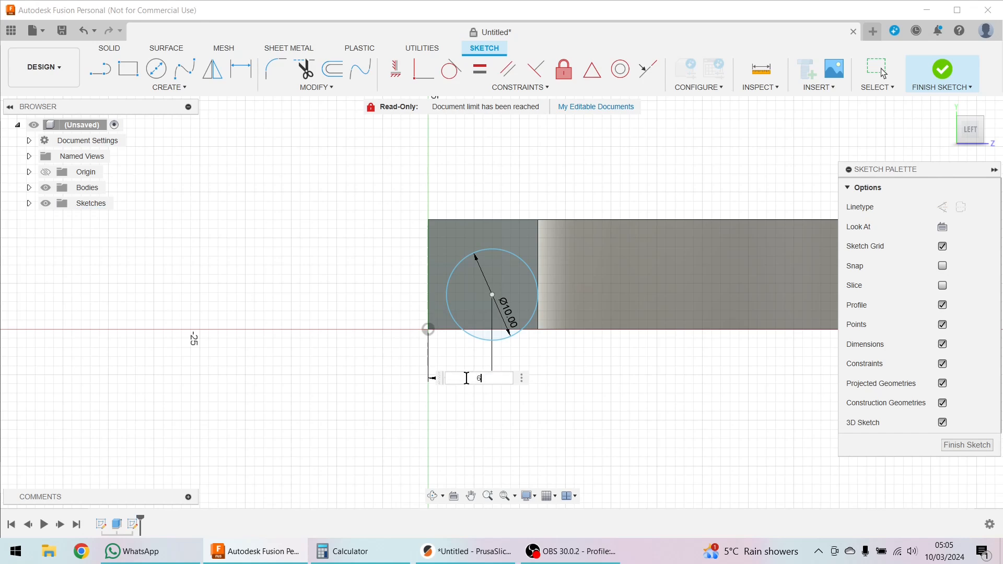
key(Return)
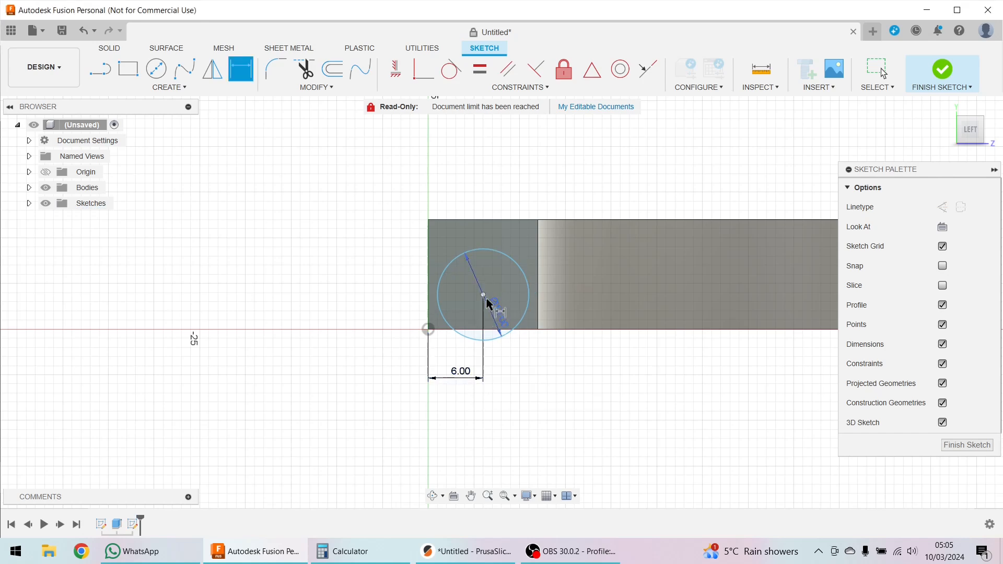
Dimension the circle's centre 6 mm above the end face's lower edge and finish the sketch
click(524, 330)
click(520, 374)
text(6)
key(Return)
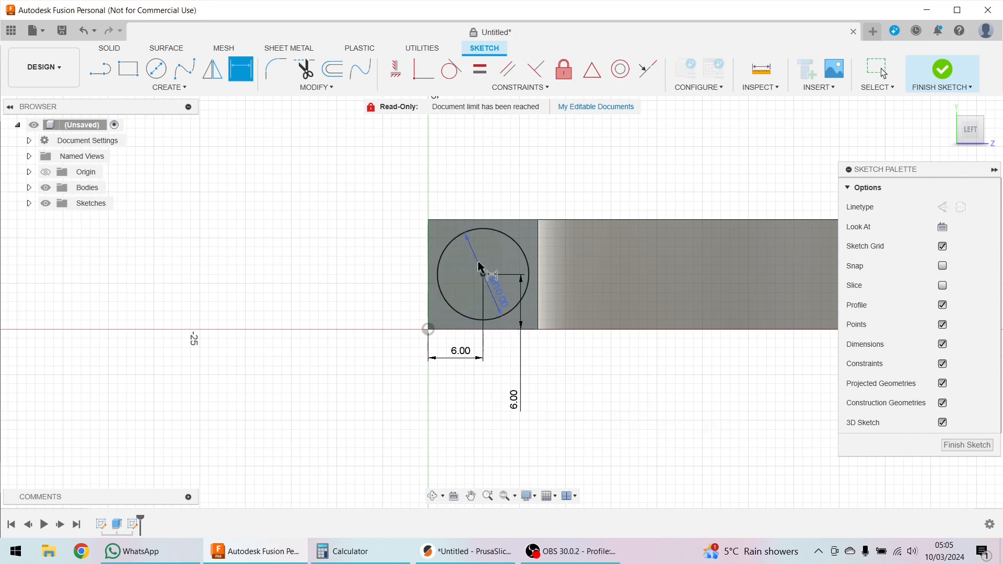
click(985, 445)
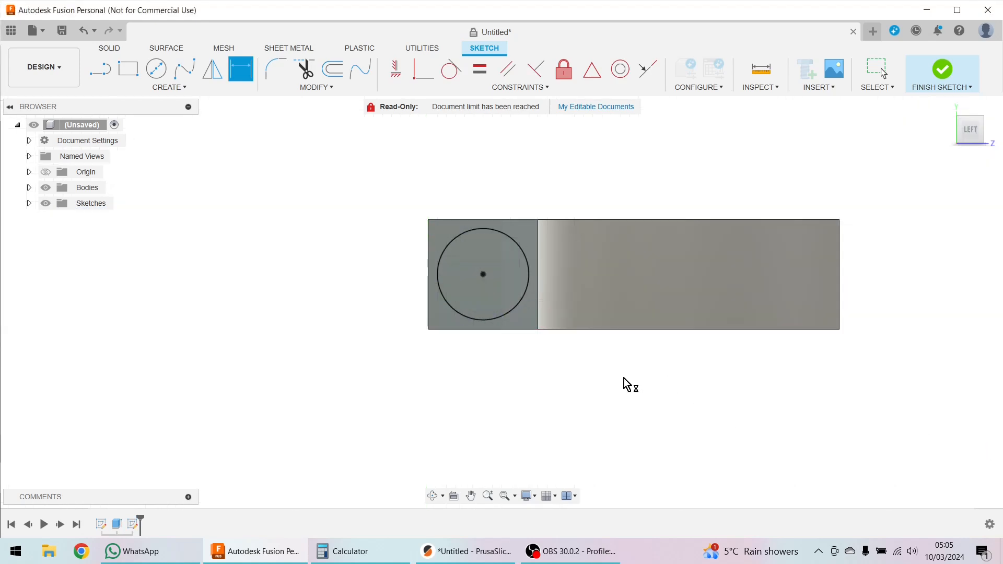
Measure the distance from the end face's upper edge to the bracket's opposite outer edge
shift+middle_drag(611, 381, 511, 442)
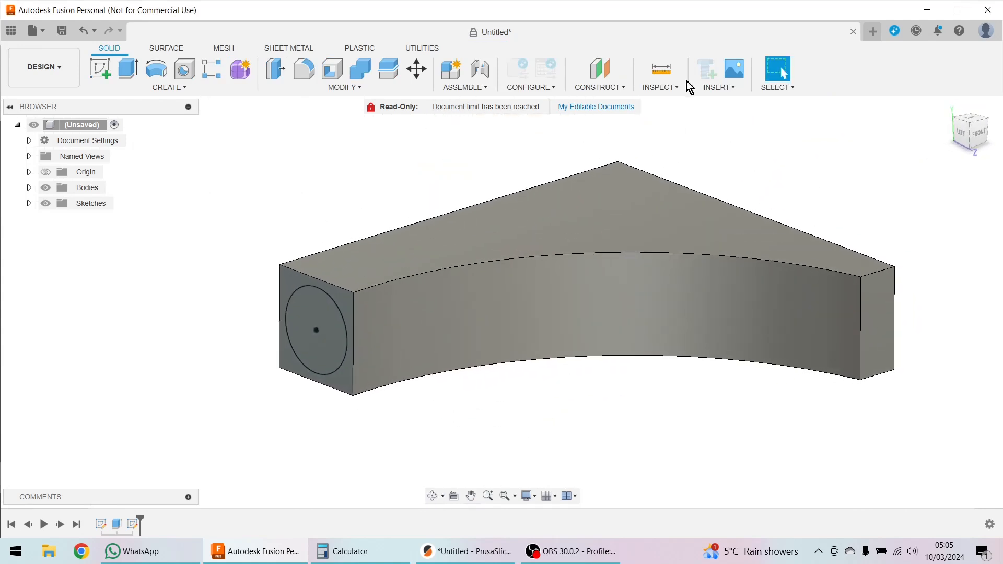
click(662, 68)
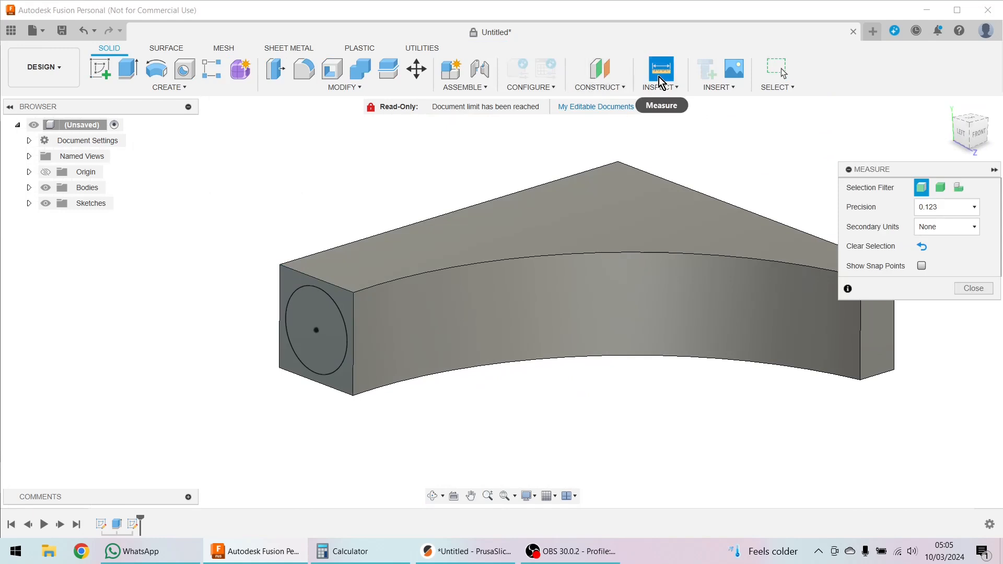
click(307, 275)
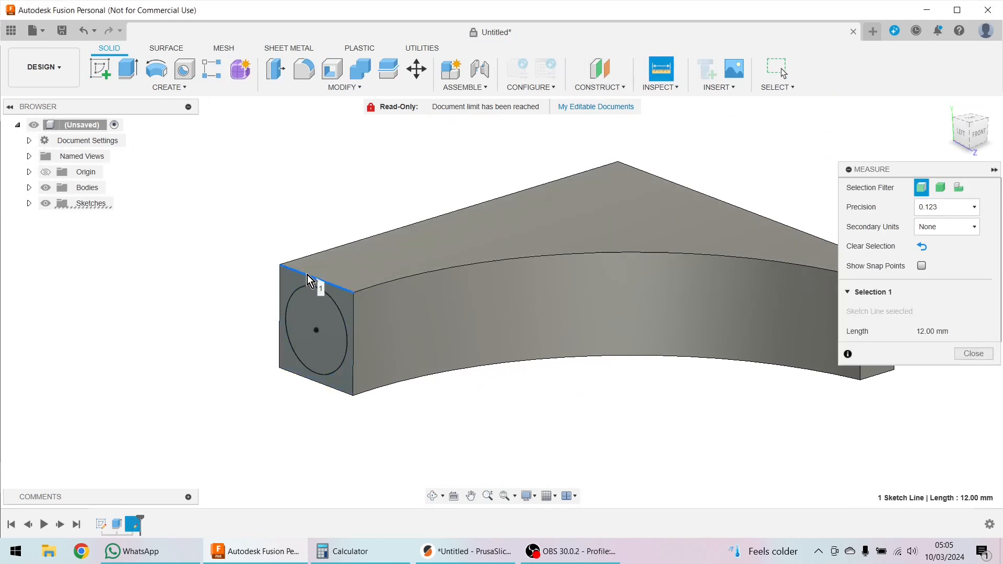
click(651, 174)
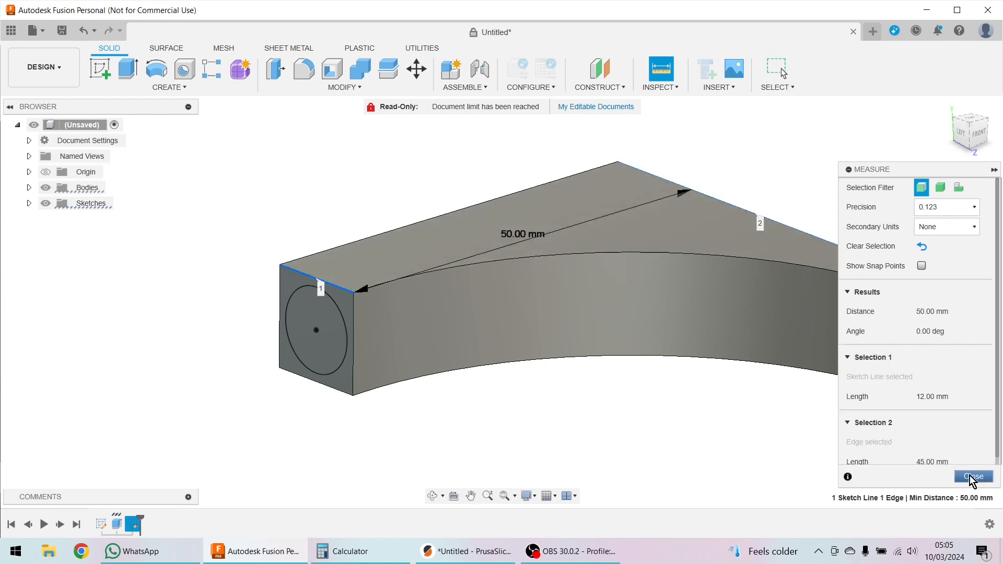
click(972, 477)
Extrude the circle profile 48 mm into the bracket as a cut
click(318, 314)
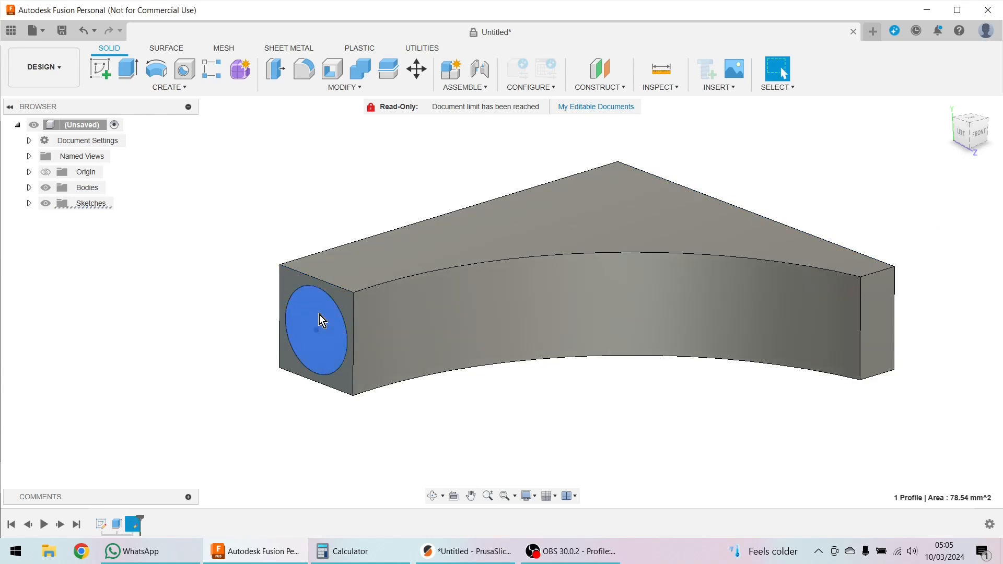
right_click(319, 314)
click(321, 403)
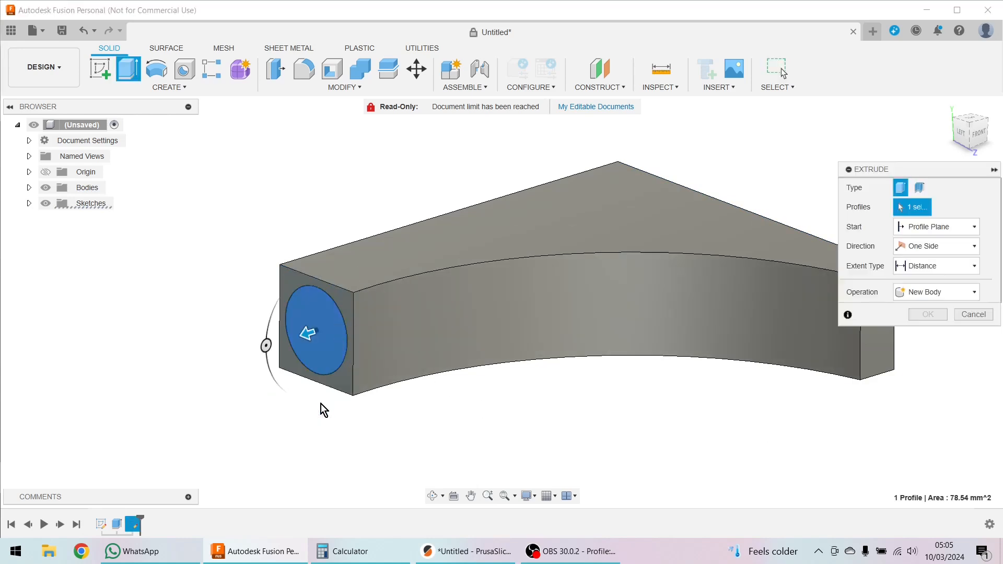
drag(309, 333, 338, 323)
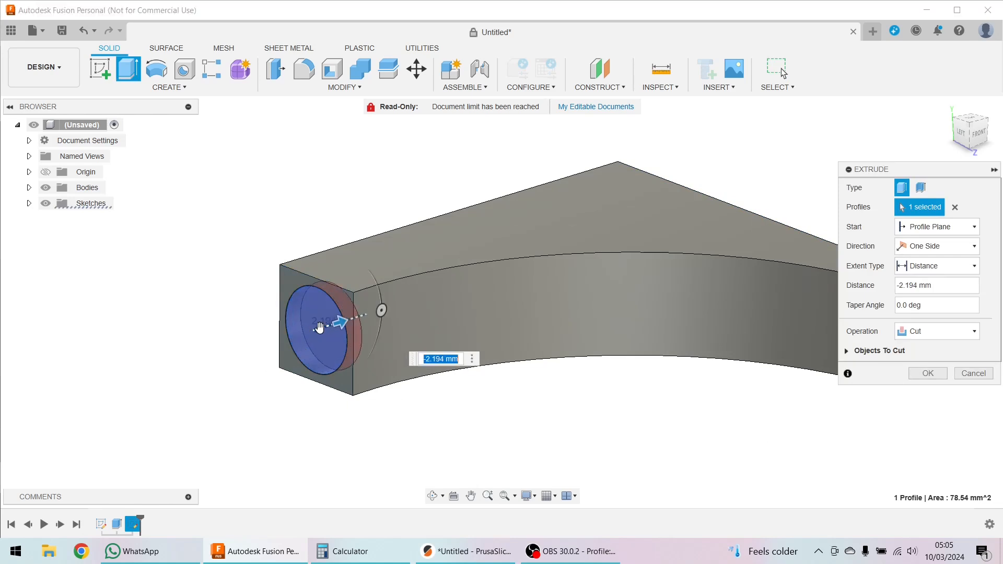
text(-48)
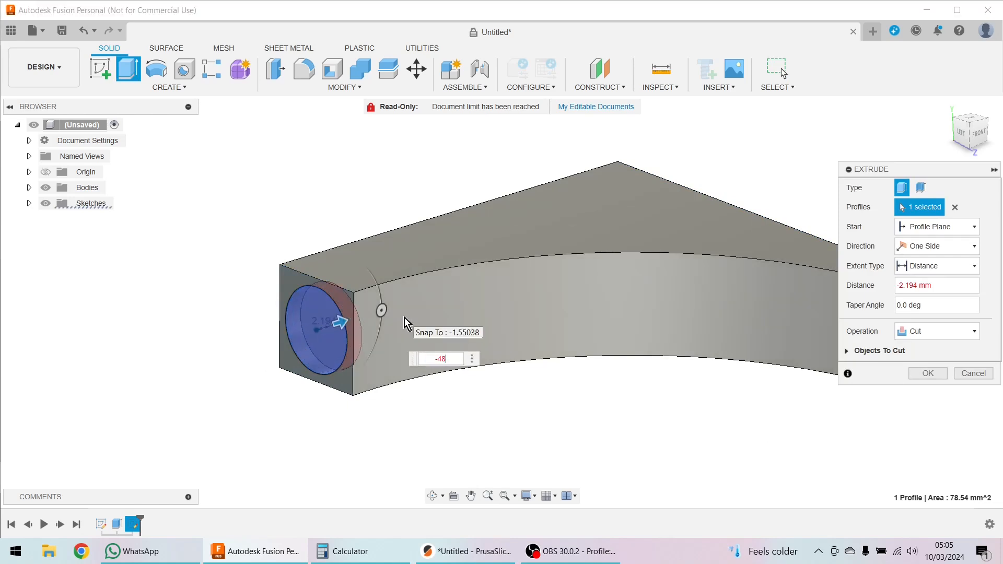
shift+middle_drag(560, 421, 531, 479)
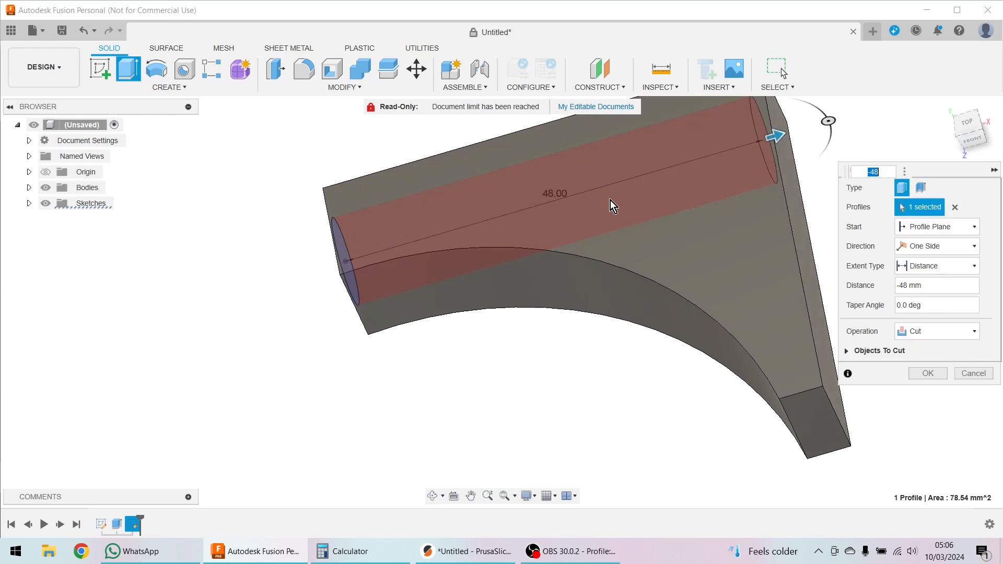
click(928, 373)
Edit the hole sketch to set the circle's diameter to 10.2 mm, move the dimension label outside the face, and finish the sketch
shift+middle_drag(353, 416, 403, 392)
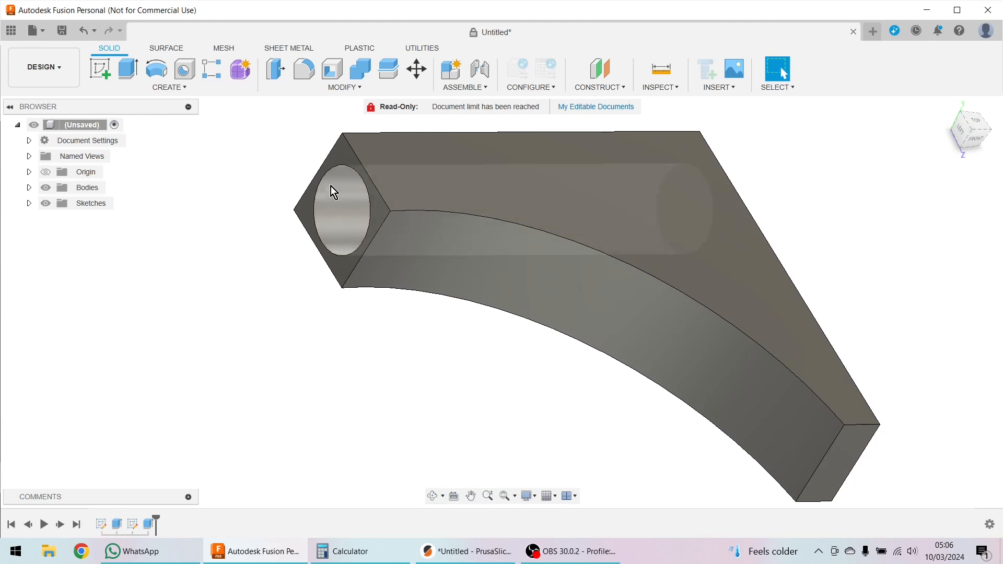
right_click(132, 529)
click(173, 401)
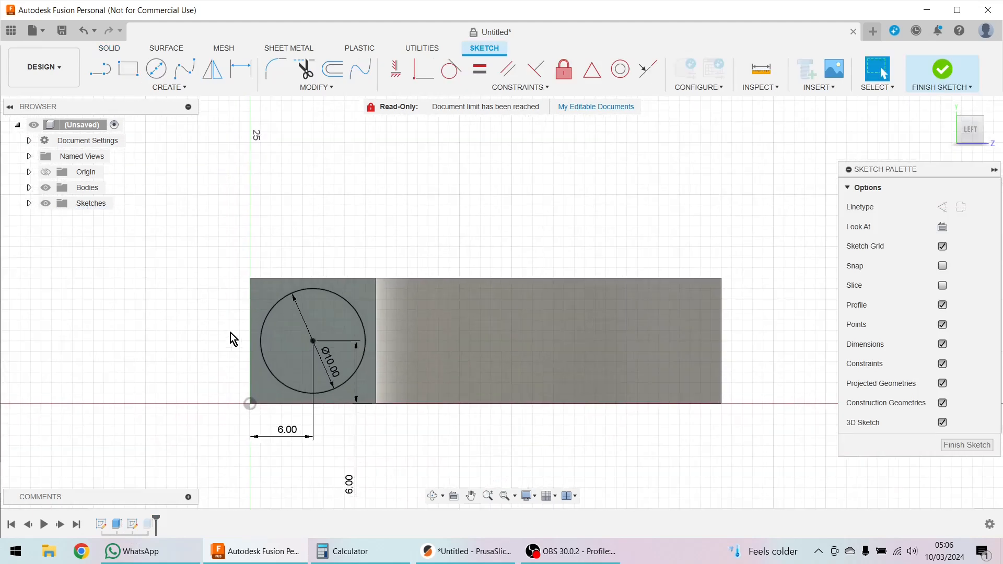
click(334, 365)
double_click(334, 365)
text(10.2)
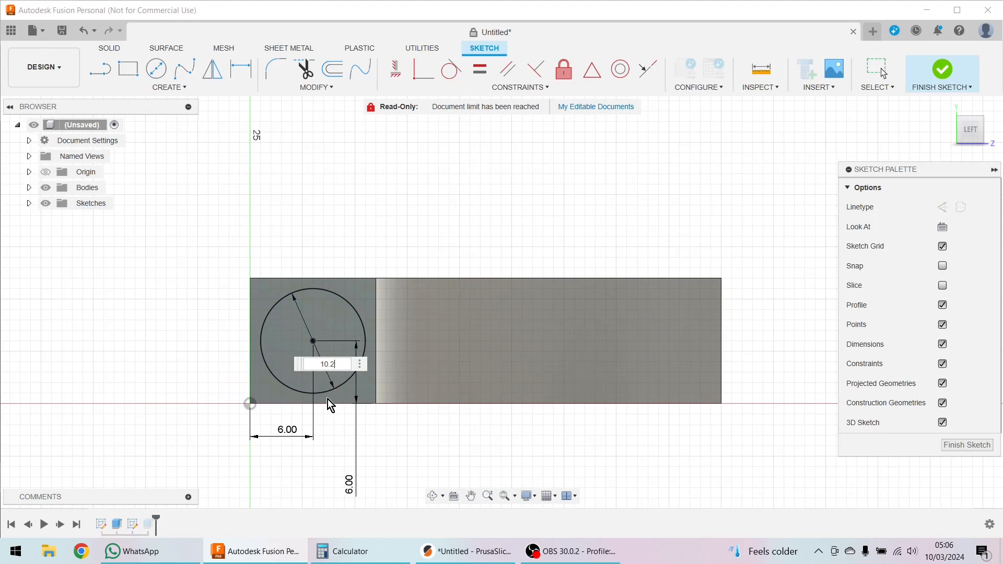
key(Return)
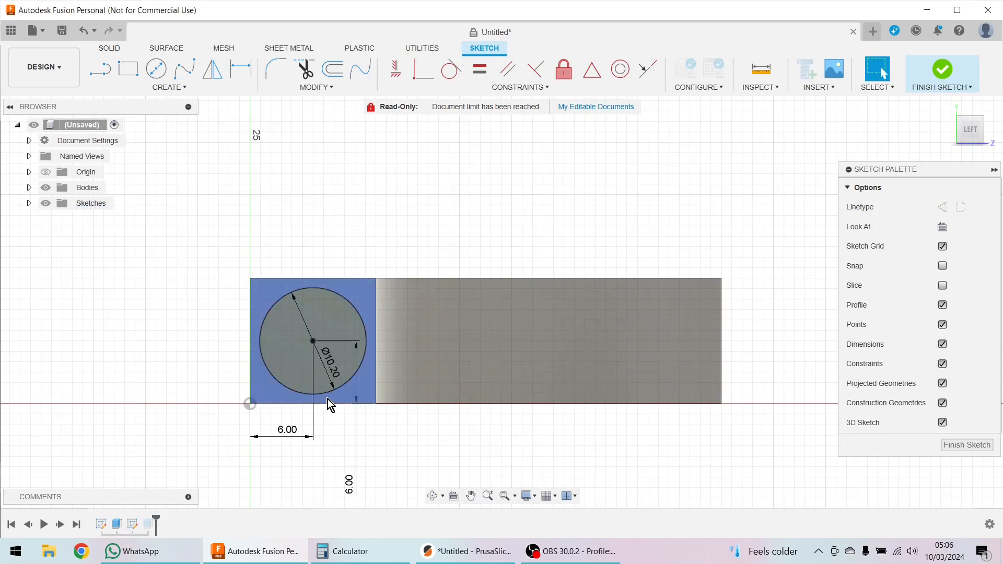
drag(333, 369, 215, 282)
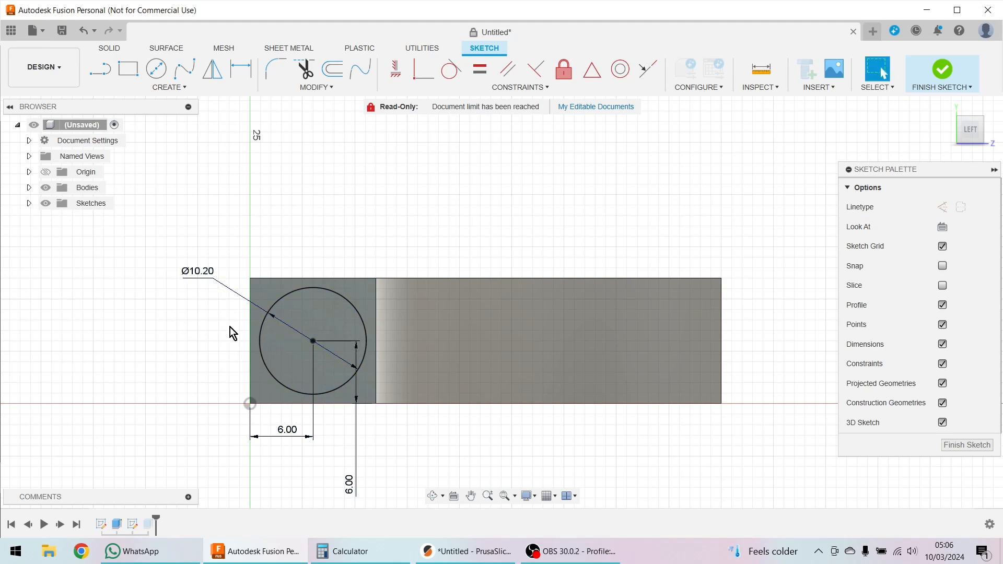
click(975, 450)
Add a concentric 2.1 mm diameter circle to the hole sketch, place its dimension label above the face, and finish the sketch
mouse_move(687, 466)
shift+middle_down()
mouse_move(665, 450)
mouse_move(595, 500)
mouse_move(540, 493)
mouse_move(703, 442)
mouse_move(661, 441)
mouse_move(669, 447)
mouse_move(653, 455)
shift+middle_up()
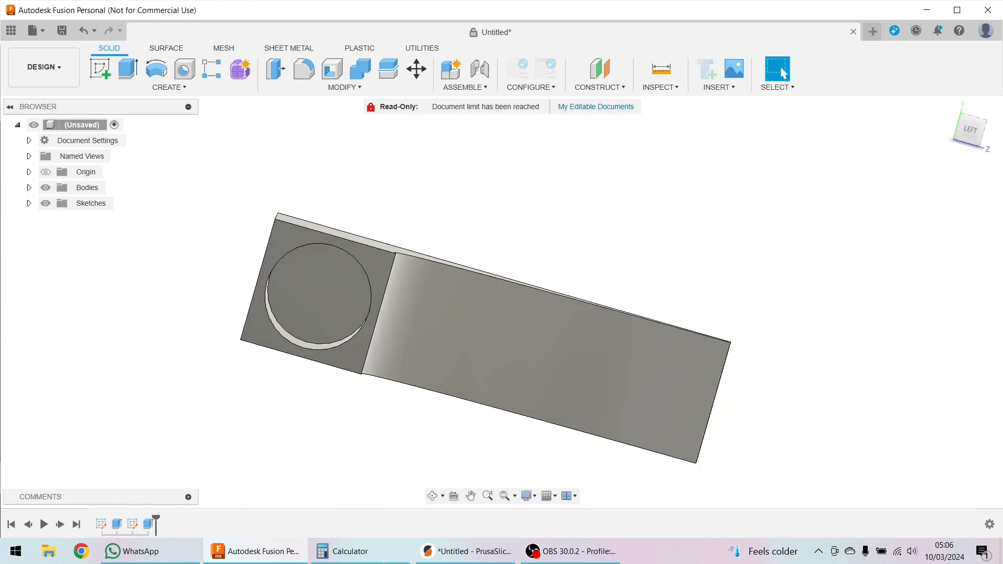
click(131, 526)
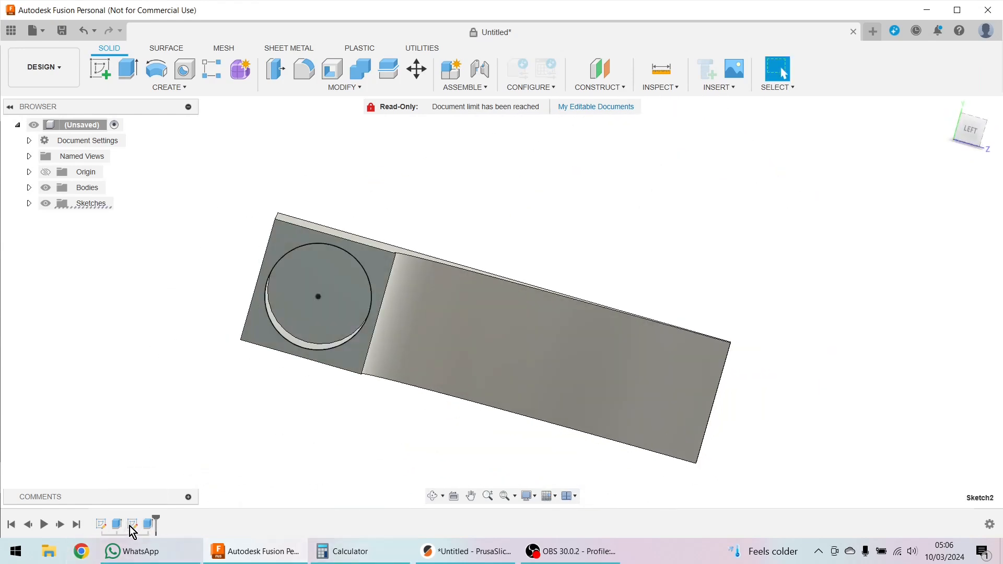
right_click(132, 527)
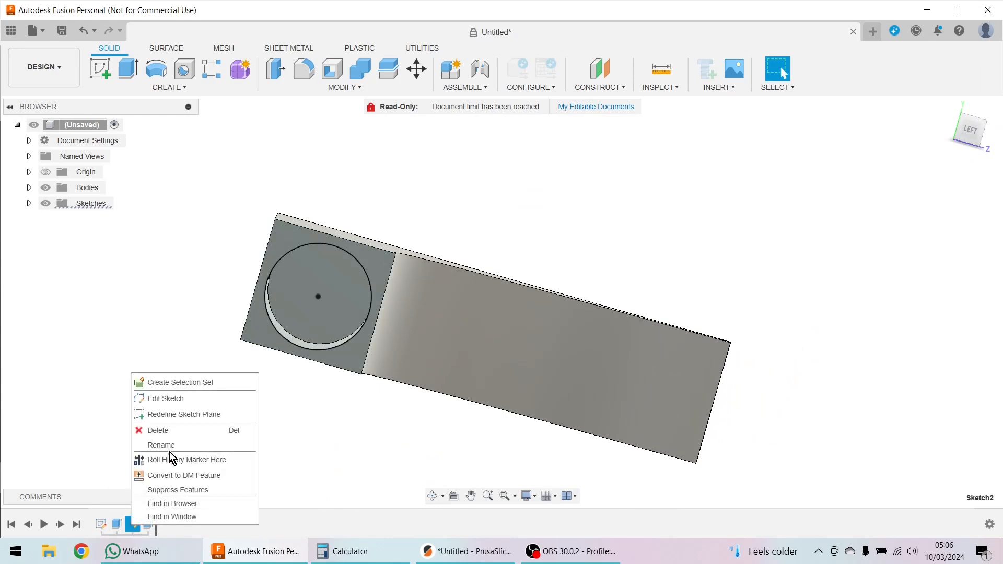
click(173, 399)
click(324, 347)
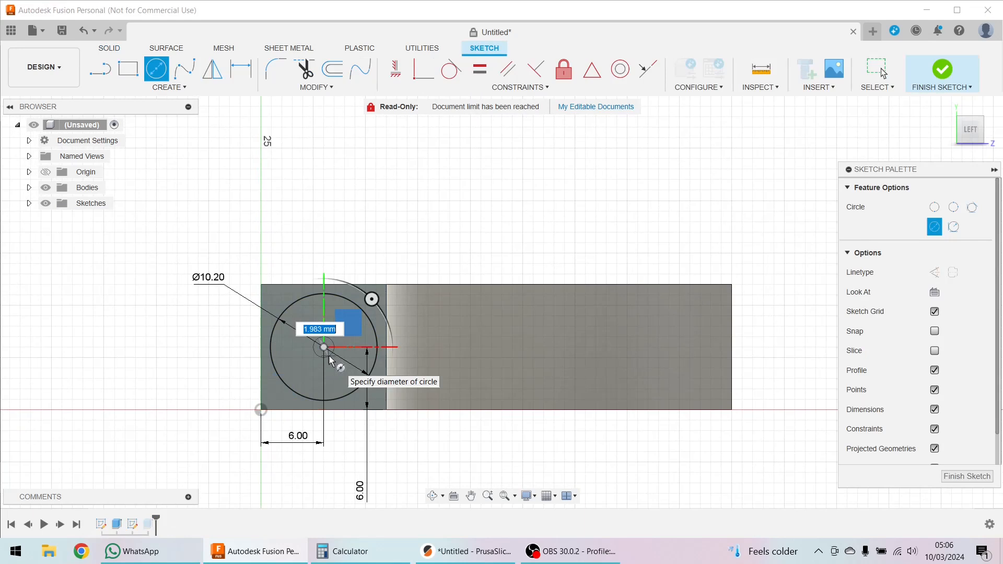
text(2.1)
key(Return)
key(Escape)
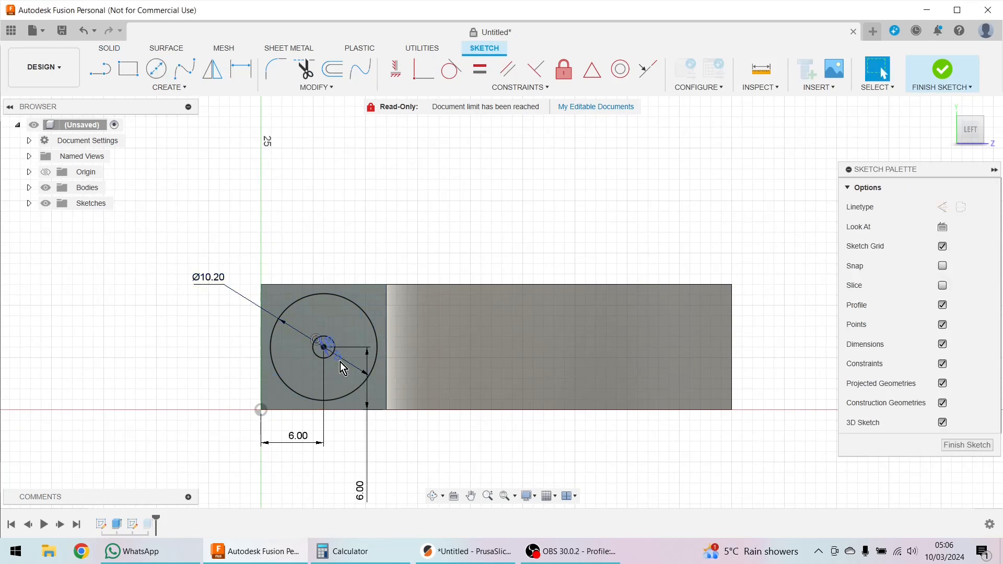
key(d)
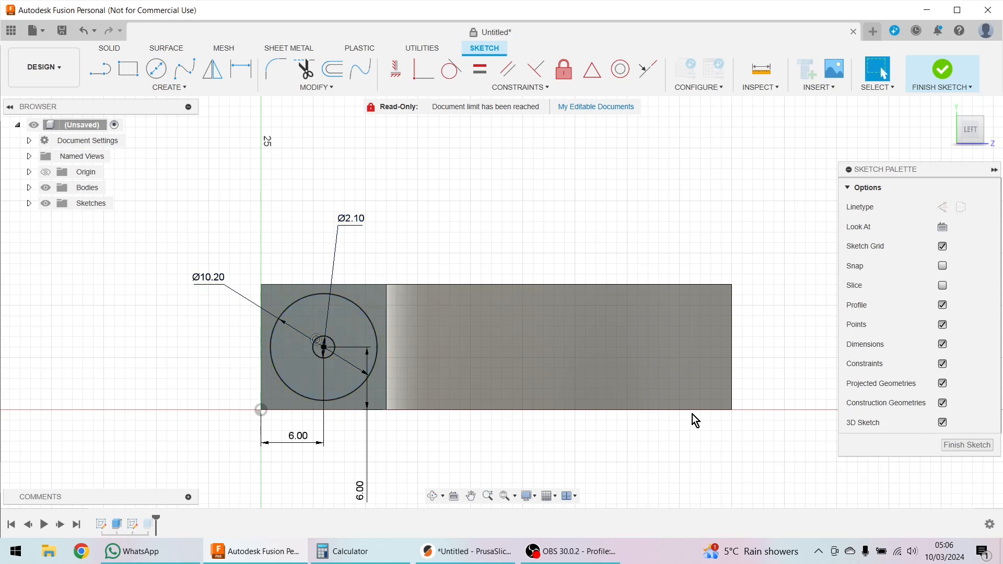
click(964, 445)
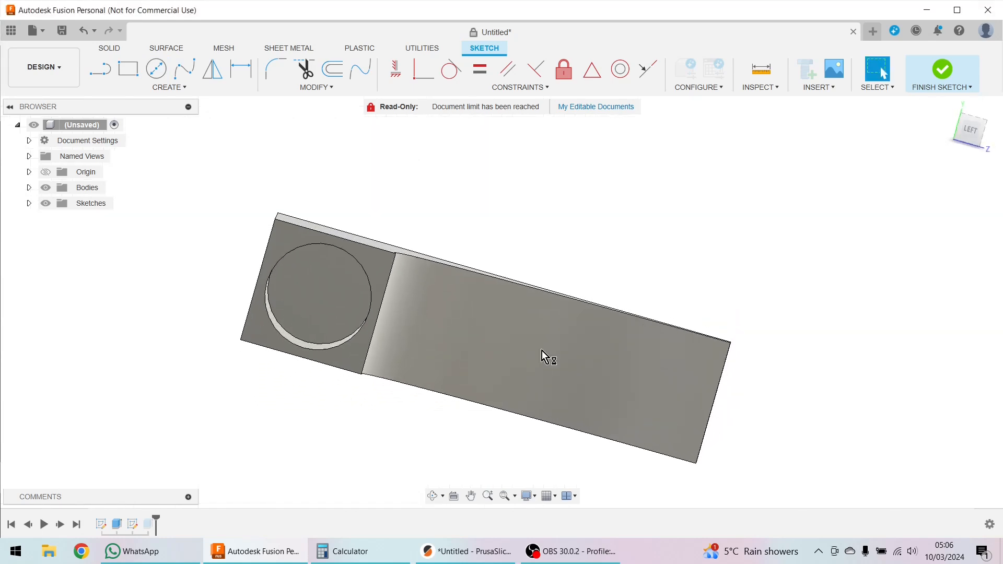
Show Sketch2 and extrude its small centre circle about 60 mm into the bracket as a cut, through the far wall
click(29, 203)
click(58, 234)
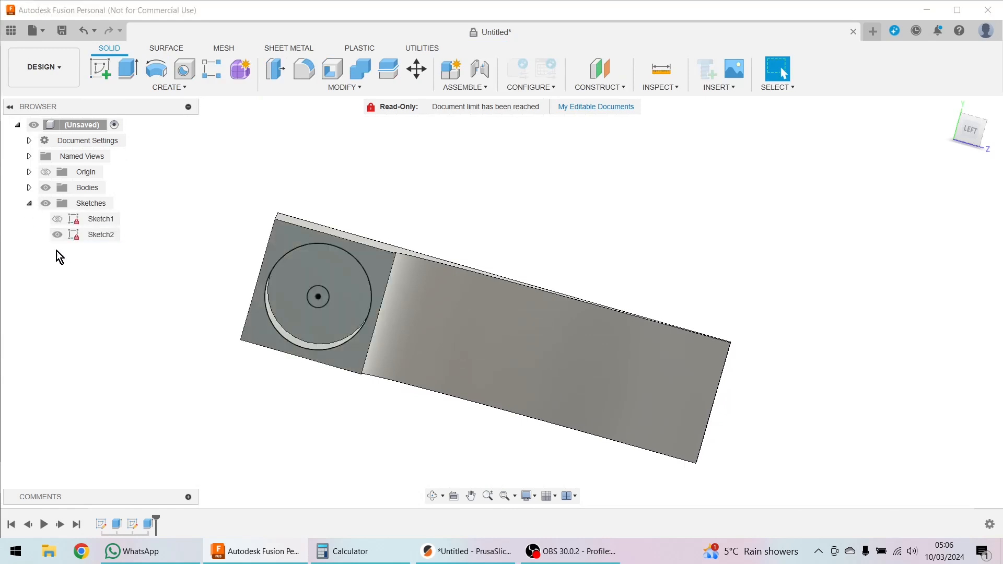
scroll(313, 306, up, 3)
click(329, 299)
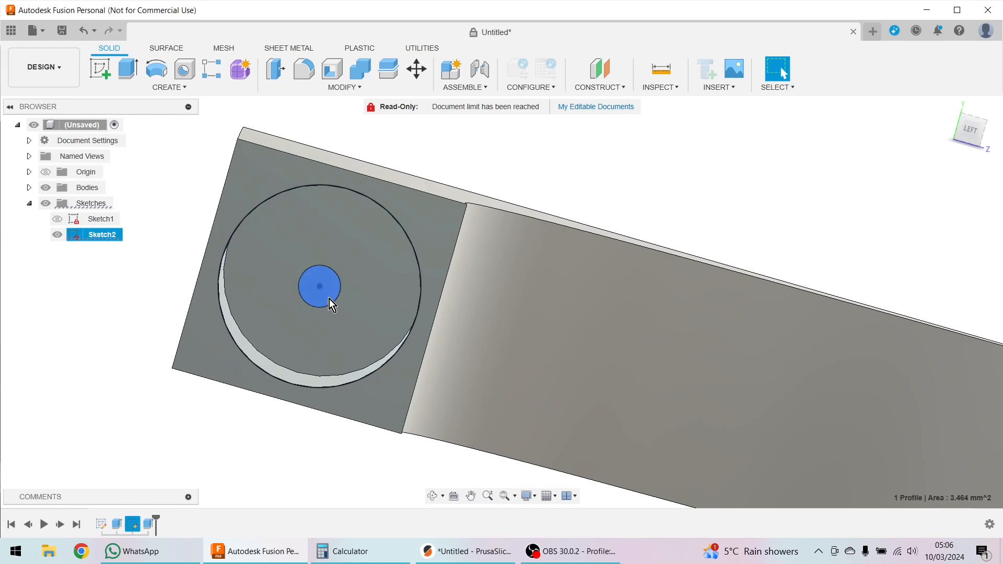
right_click(329, 299)
click(307, 388)
shift+middle_drag(217, 427, 157, 417)
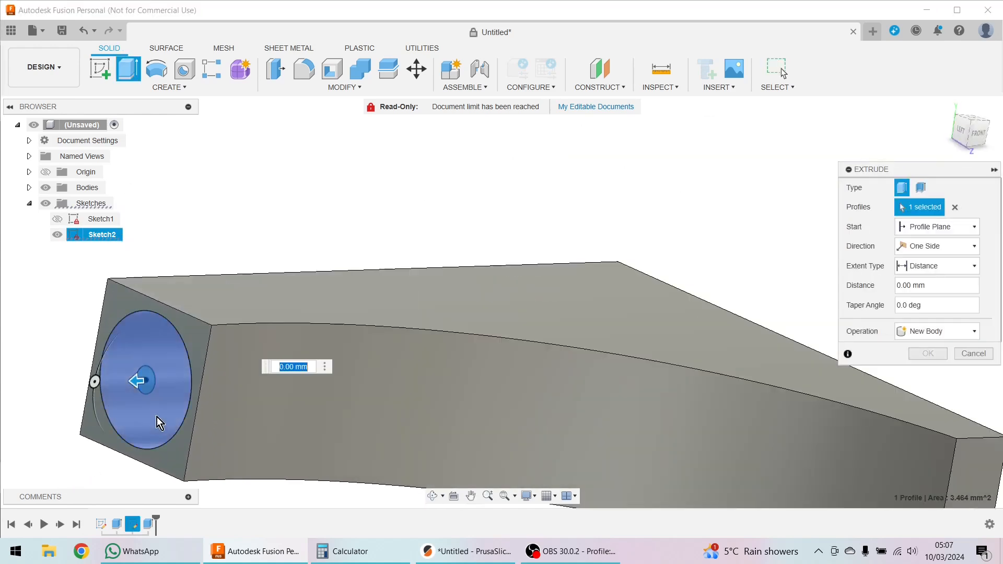
drag(137, 381, 748, 289)
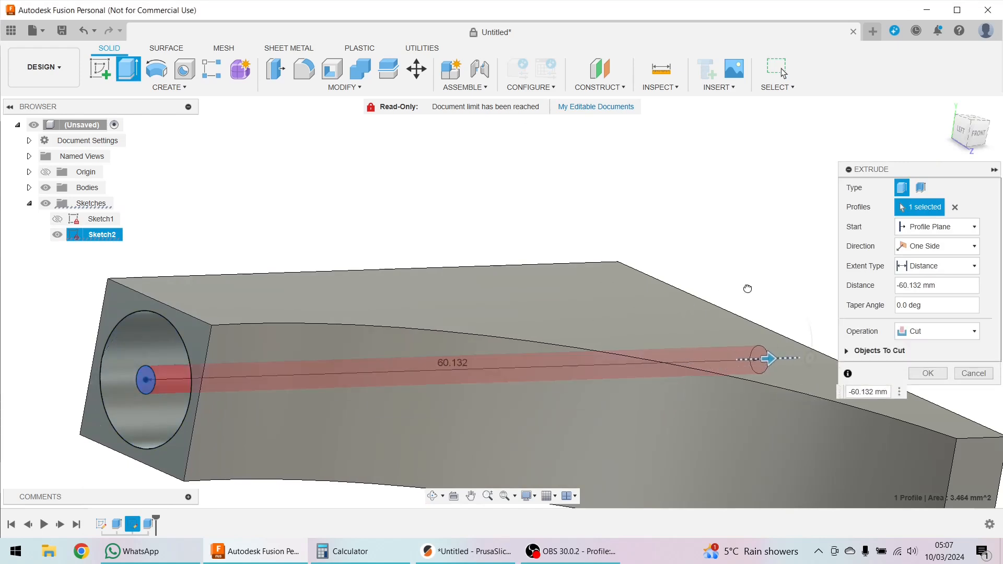
click(928, 374)
Hide Sketch2 and inspect the bracket with its holes from several sides
scroll(826, 298, down, 2)
shift+middle_drag(830, 299, 777, 324)
click(58, 237)
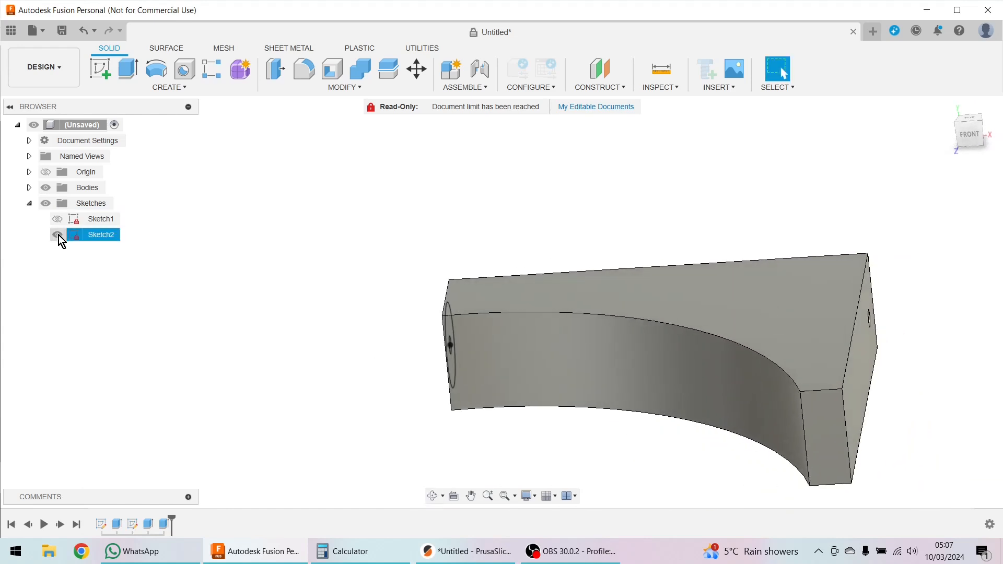
click(57, 235)
mouse_move(206, 343)
shift+middle_down()
mouse_move(321, 350)
mouse_move(325, 342)
mouse_move(280, 345)
mouse_move(191, 305)
mouse_move(186, 313)
mouse_move(247, 321)
mouse_move(246, 369)
mouse_move(193, 351)
mouse_move(291, 399)
mouse_move(336, 362)
mouse_move(289, 314)
mouse_move(264, 314)
mouse_move(302, 253)
mouse_move(313, 304)
mouse_move(451, 285)
shift+middle_up()
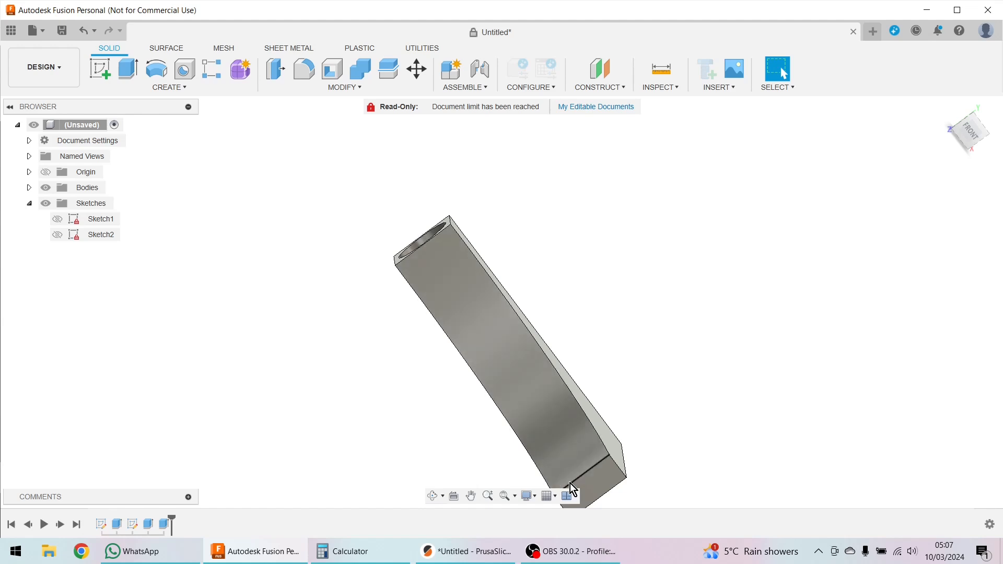
shift+middle_drag(521, 354, 423, 349)
scroll(606, 309, down, 3)
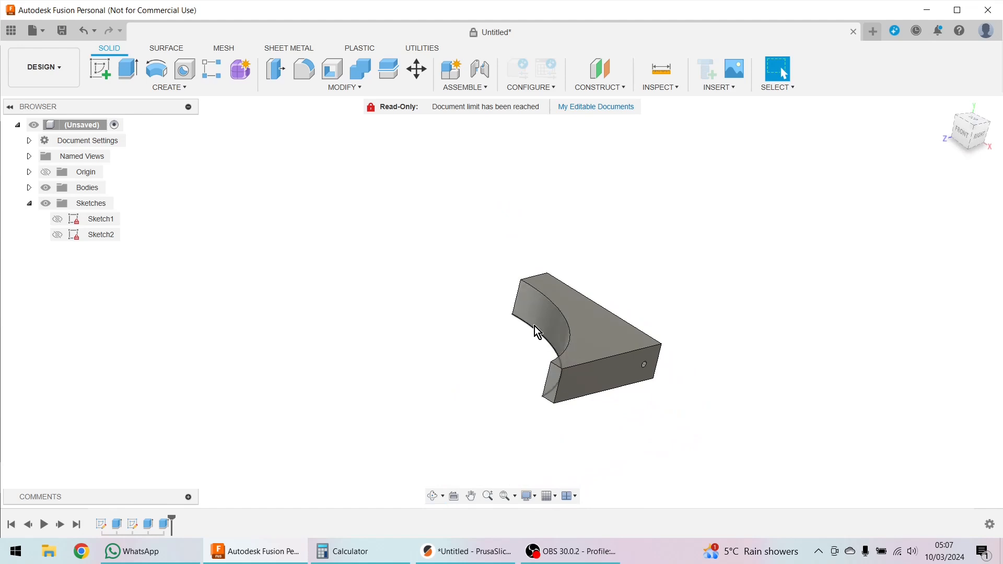
Edit the bracket's profile sketch, Sketch1, and offset its concave arc 2 mm outward, away from the profile
shift+middle_drag(462, 358, 430, 369)
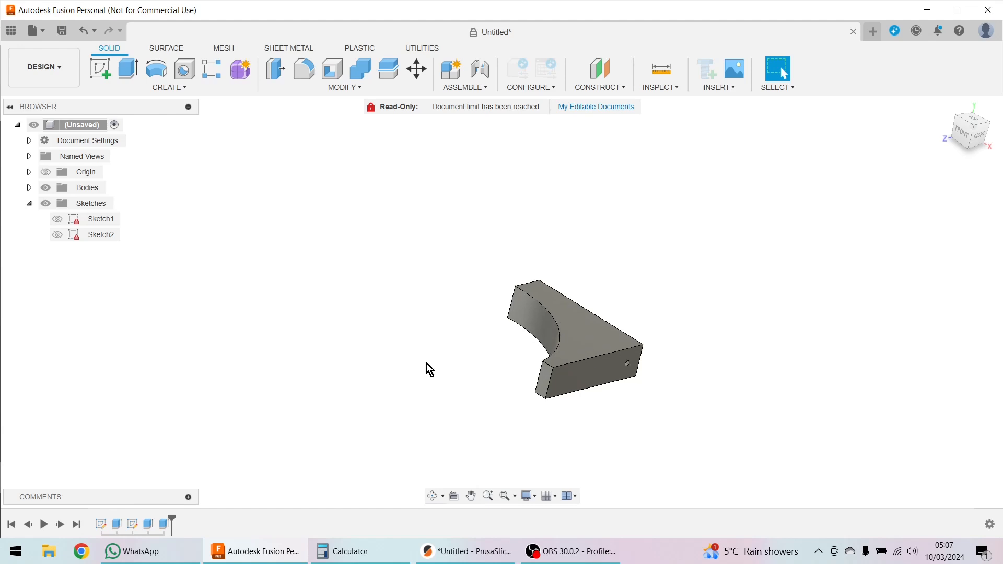
click(100, 525)
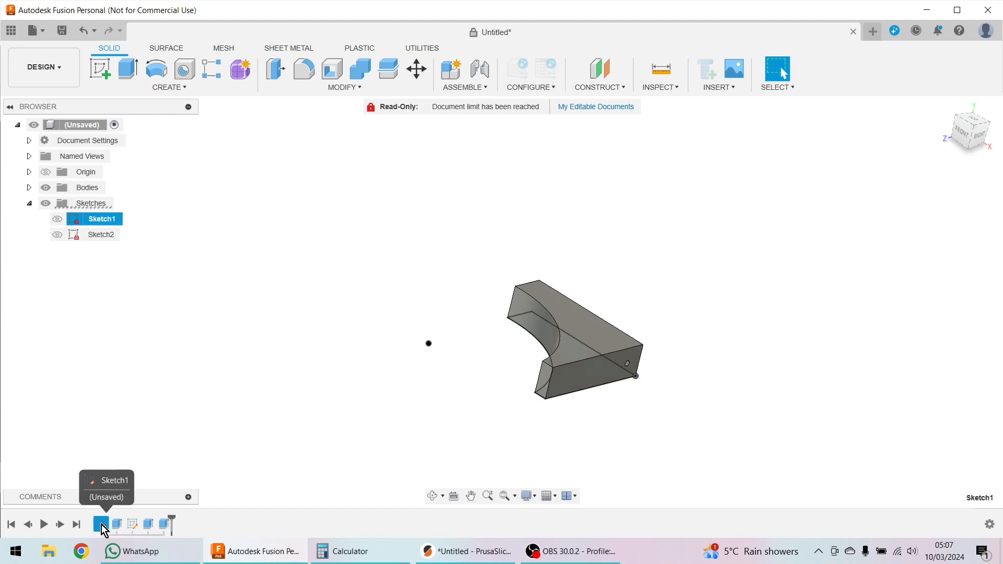
right_click(102, 526)
click(144, 402)
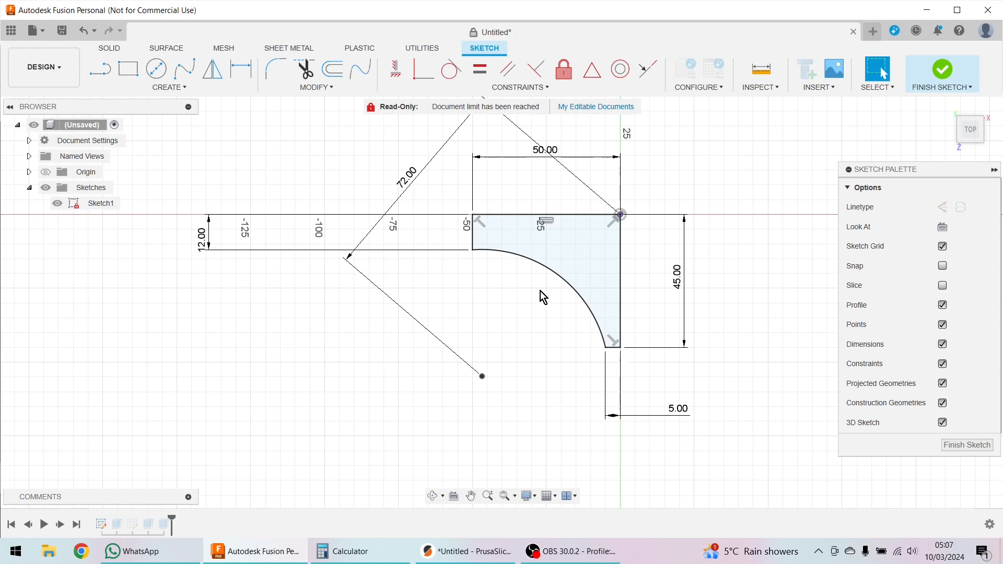
click(559, 278)
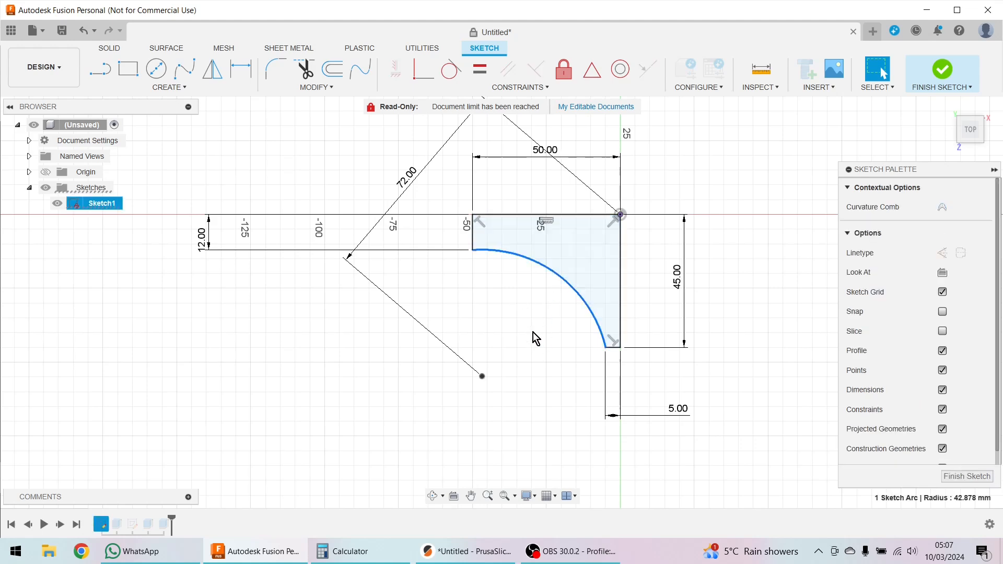
key(o)
drag(570, 278, 561, 282)
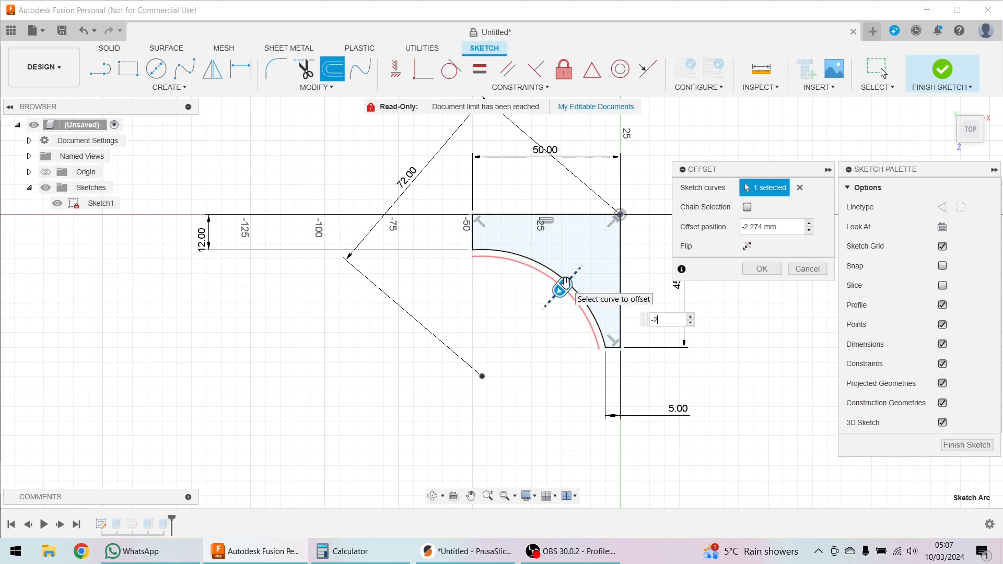
key(Return)
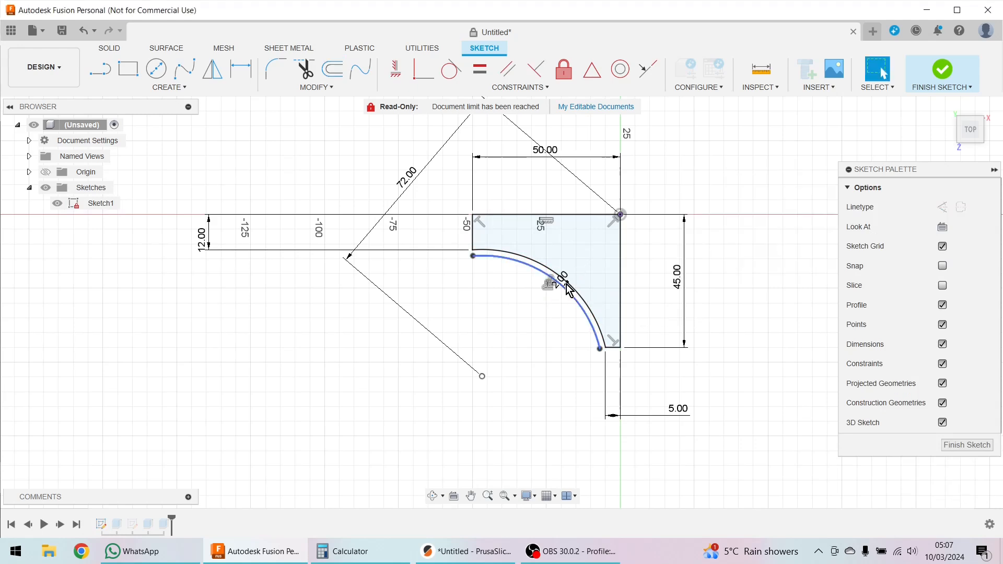
Draw a short line joining the upper-left end of the concave arc to the matching end of the offset arc
click(99, 68)
scroll(459, 282, up, 3)
scroll(459, 285, up, 4)
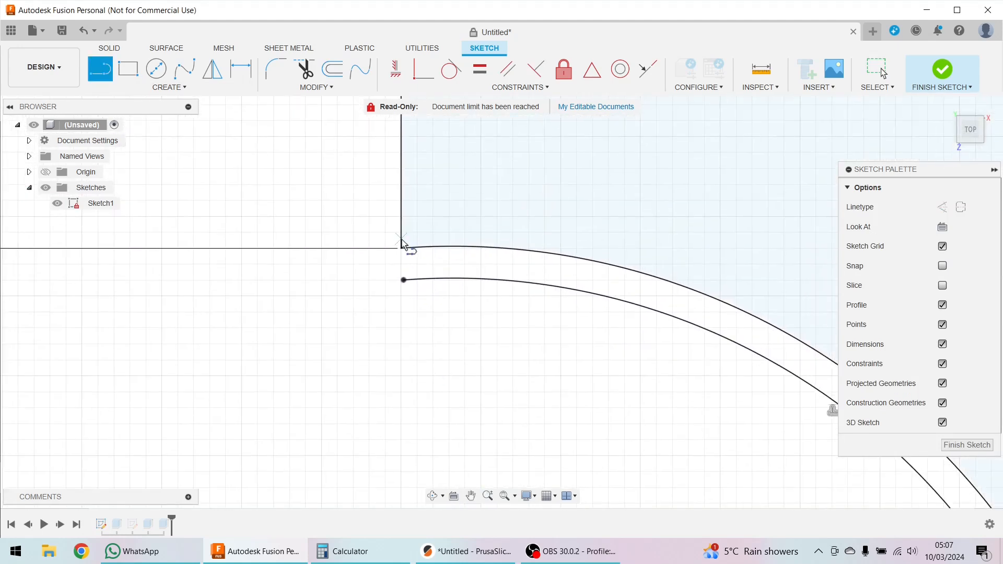
click(404, 280)
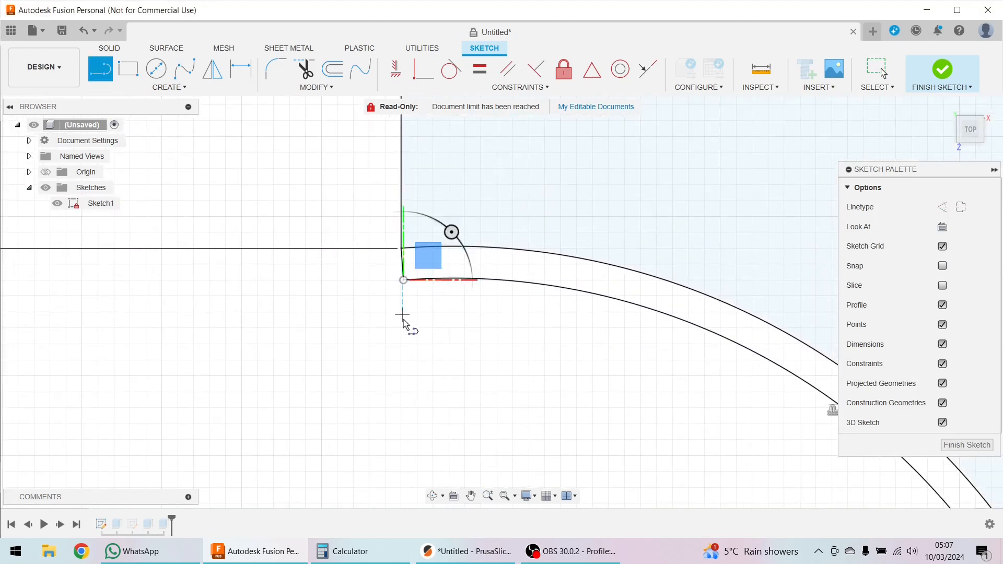
scroll(406, 324, down, 3)
scroll(434, 377, down, 4)
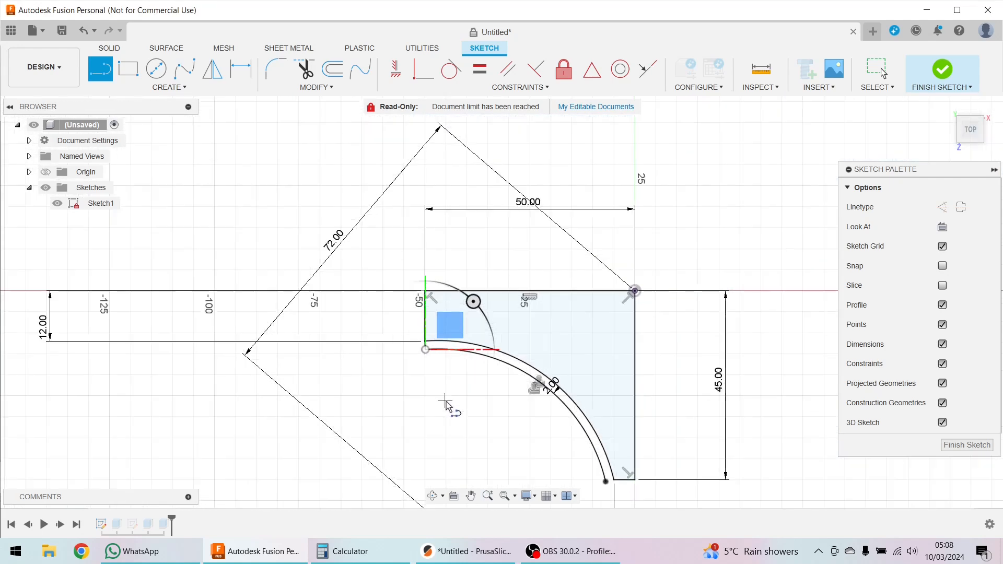
scroll(601, 436, up, 5)
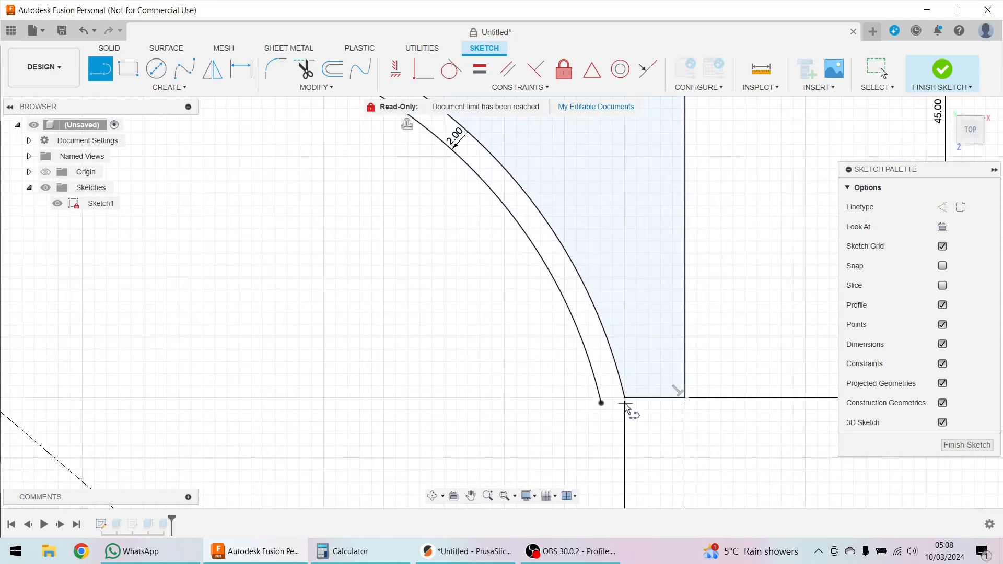
scroll(376, 365, down, 4)
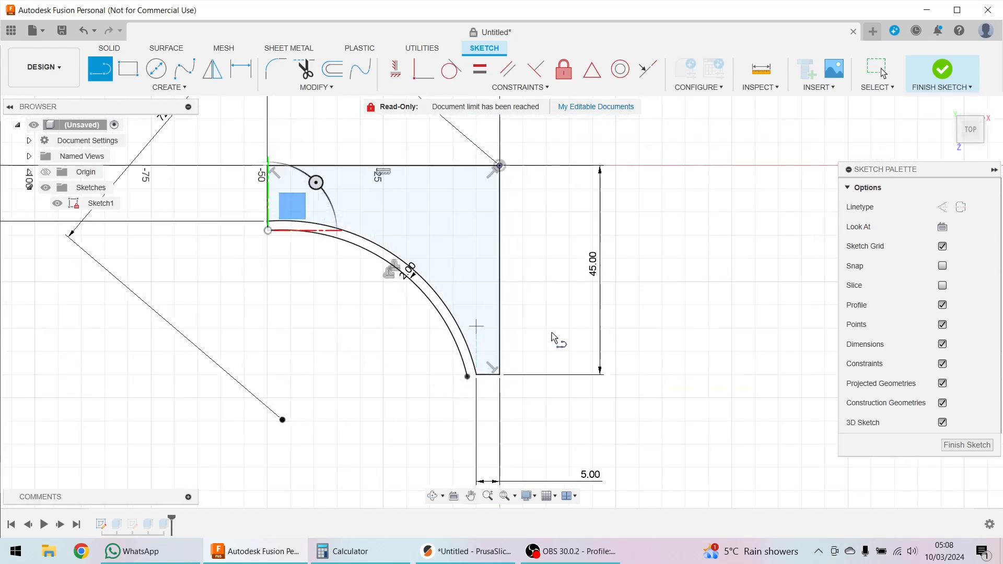
key(Escape)
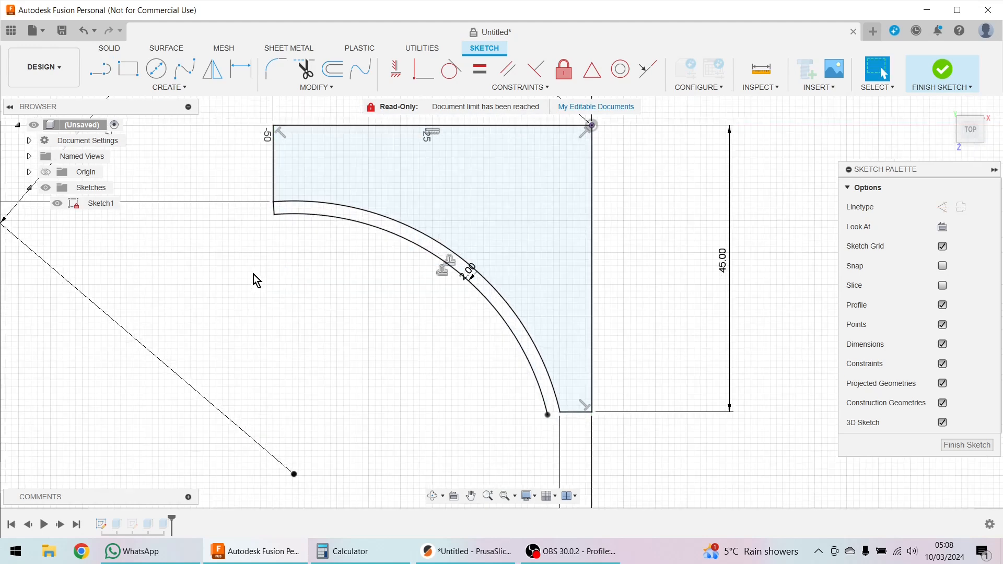
Delete the short slanted line between the arcs' upper-left ends
scroll(256, 261, up, 5)
click(281, 171)
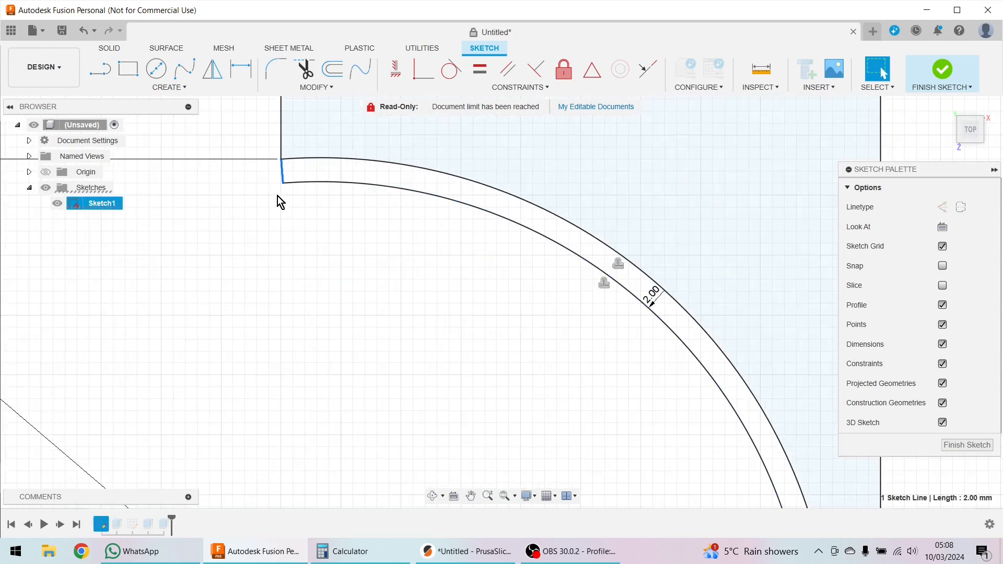
click(301, 183)
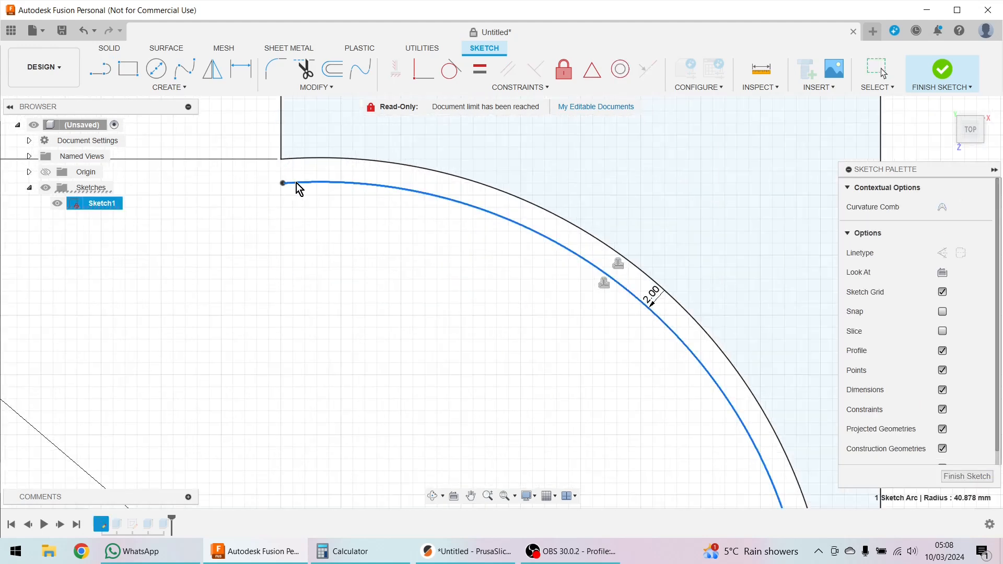
click(282, 183)
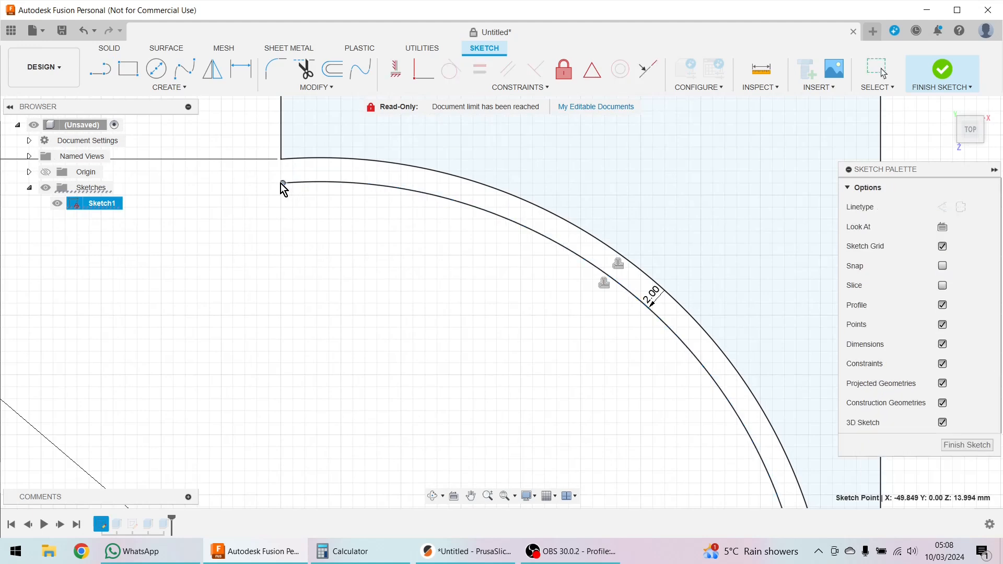
Close the upper-left gap between the concave arc and the offset arc with a short line starting at the profile's corner
scroll(280, 197, up, 2)
scroll(280, 197, down, 4)
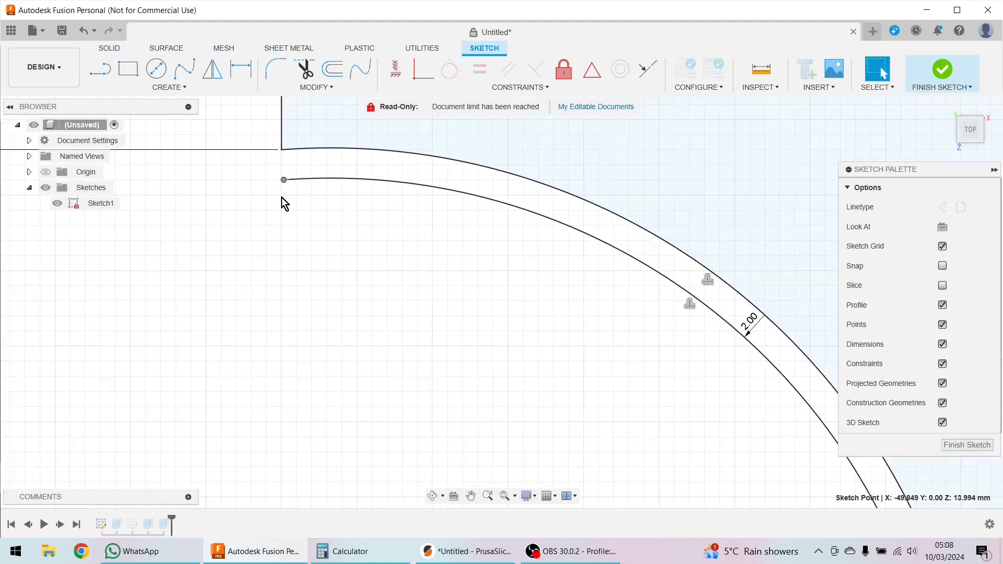
mouse_move(480, 358)
middle_down()
mouse_move(461, 271)
mouse_move(470, 358)
middle_up()
scroll(329, 250, up, 2)
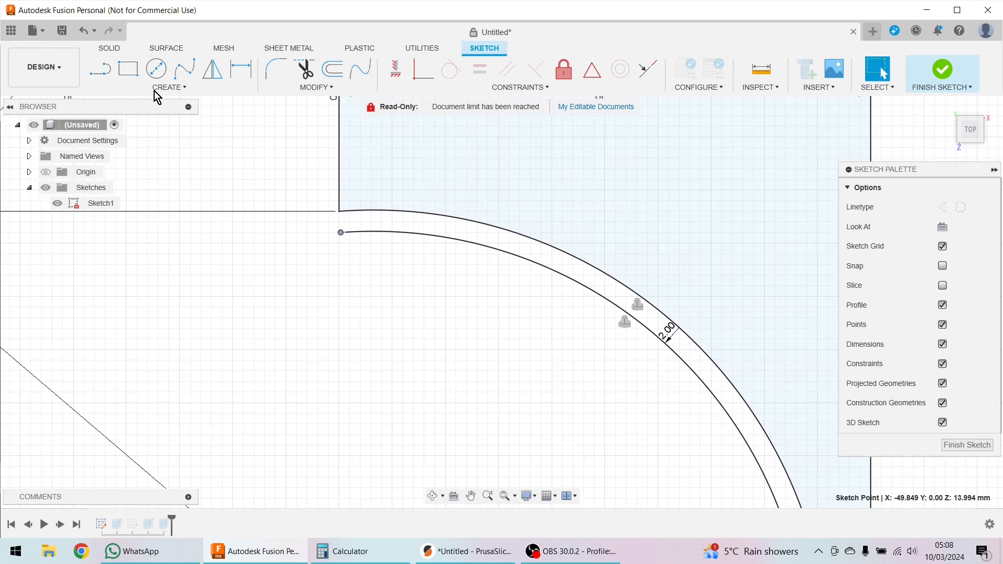
key(l)
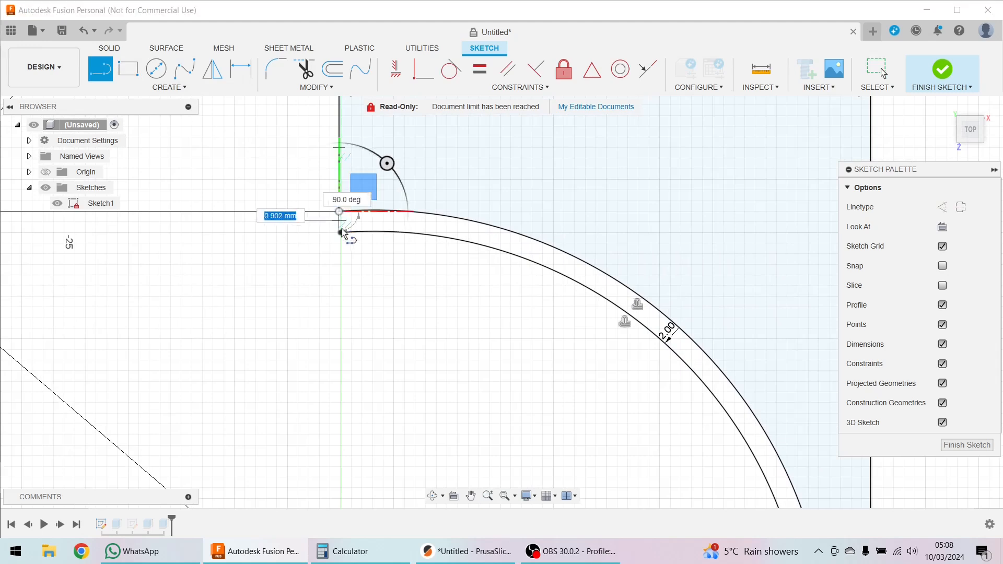
Close the lower gap with a horizontal line about 2.06 mm long from the profile's corner to the offset arc, and finish the sketch
scroll(366, 336, down, 4)
middle_drag(481, 407, 494, 311)
scroll(551, 319, up, 4)
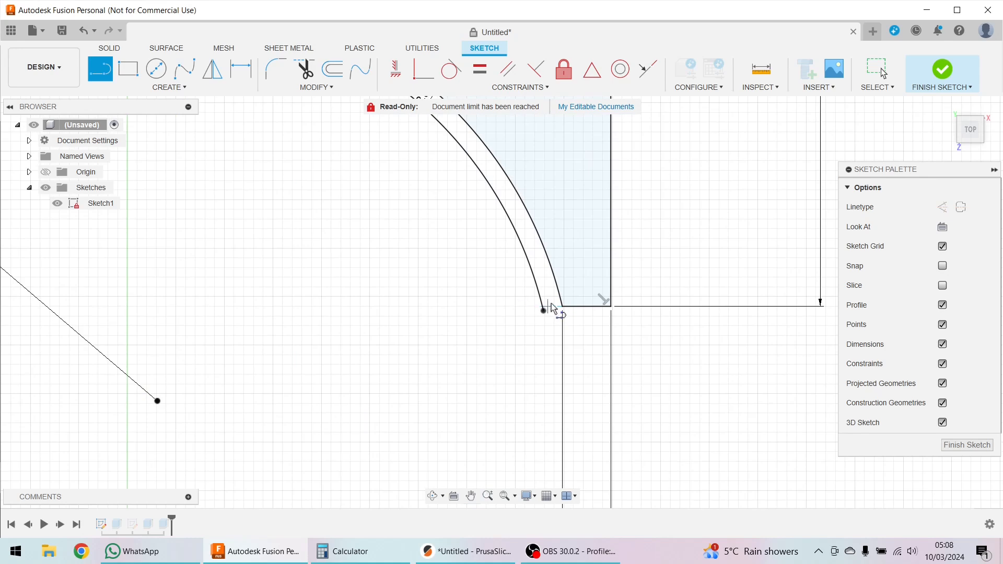
click(563, 308)
scroll(548, 304, up, 8)
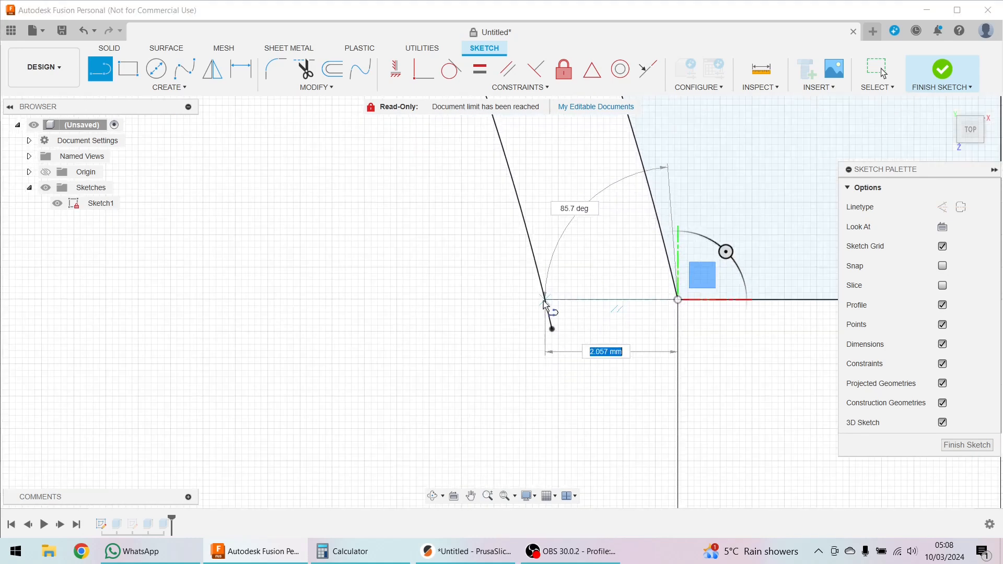
click(546, 301)
scroll(467, 342, down, 7)
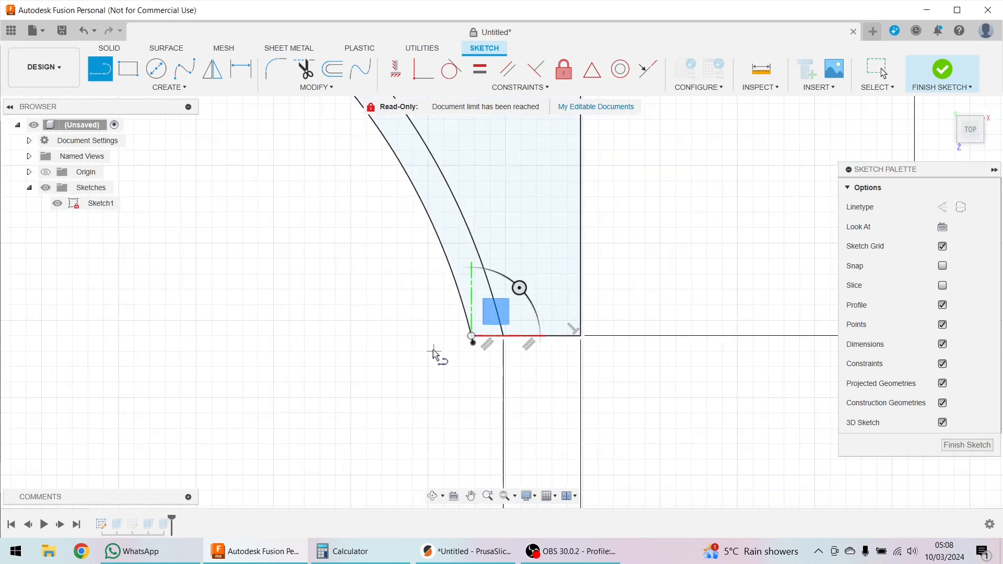
click(968, 445)
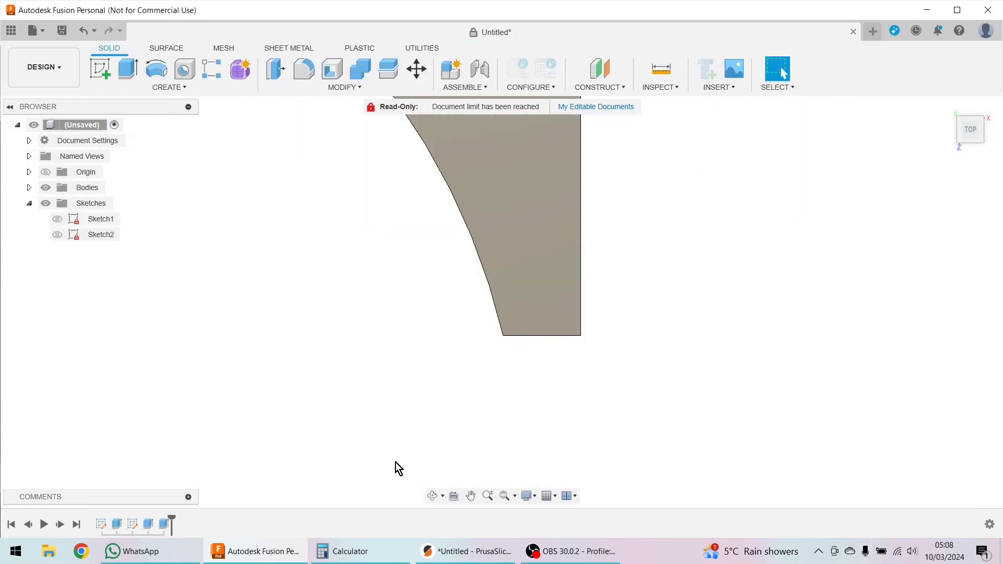
Show Sketch1 and extrude the thin strip along the concave arc through the bracket's full 12 mm thickness
scroll(317, 461, down, 4)
middle_drag(304, 459, 466, 460)
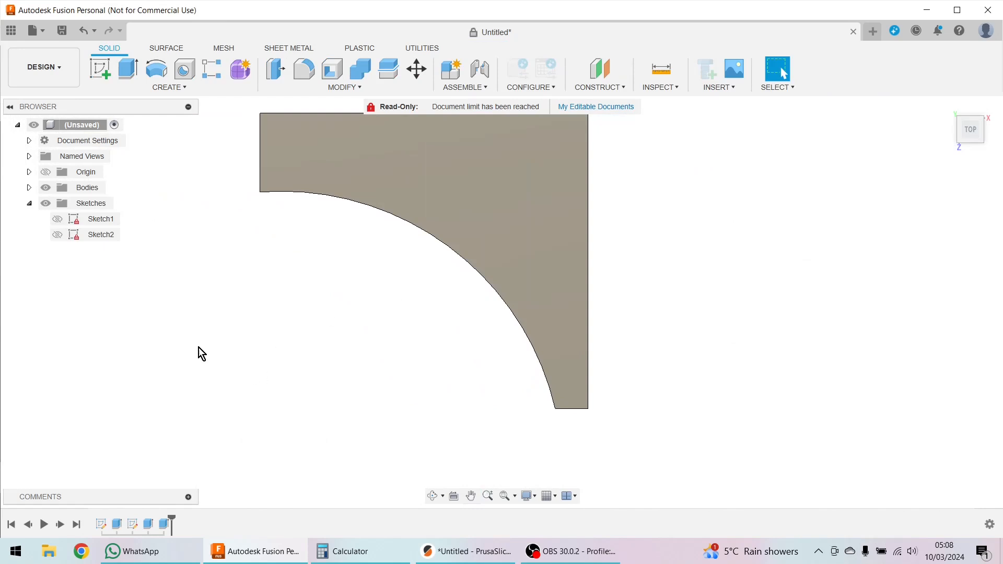
click(58, 219)
shift+middle_drag(248, 337, 229, 298)
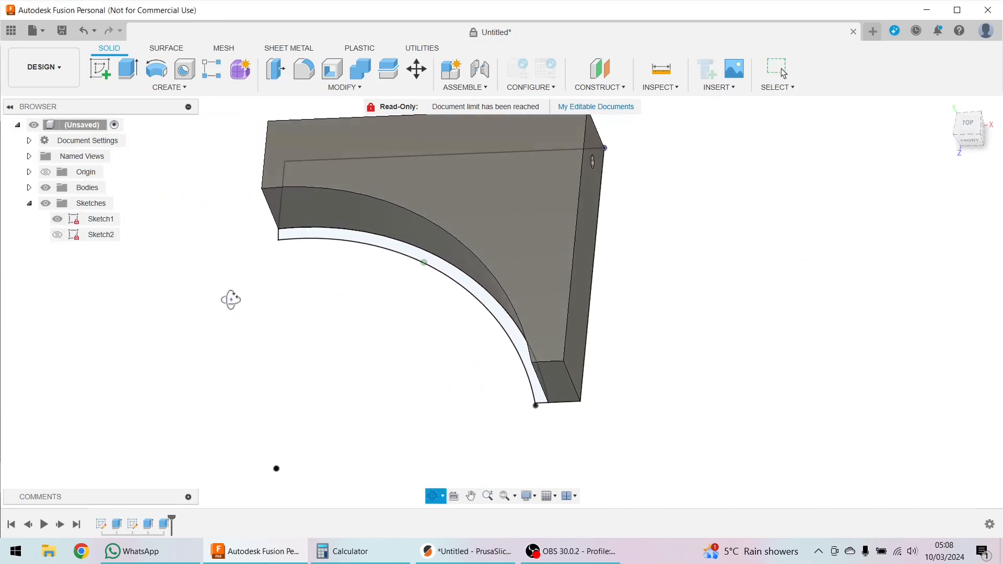
click(450, 275)
right_click(452, 275)
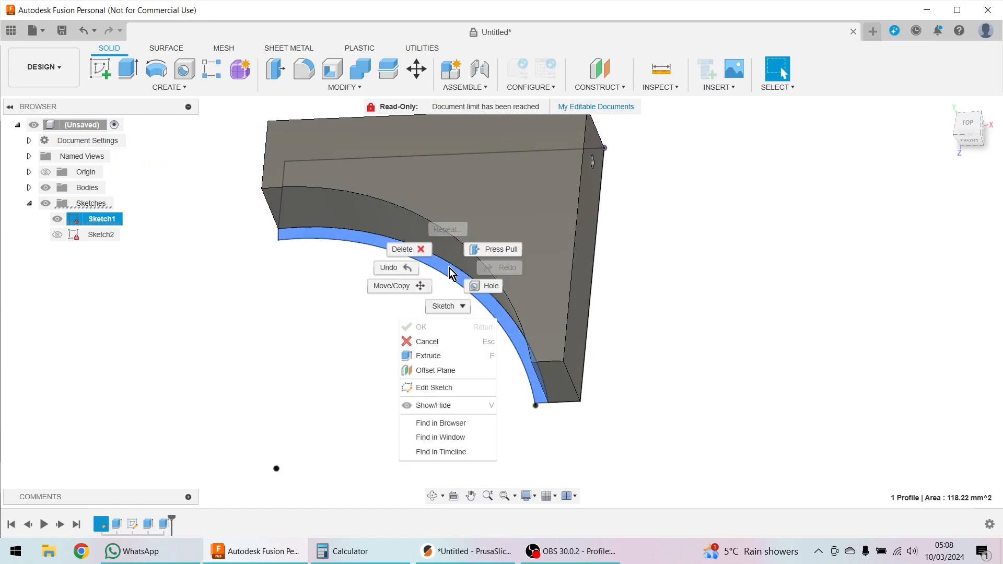
click(428, 357)
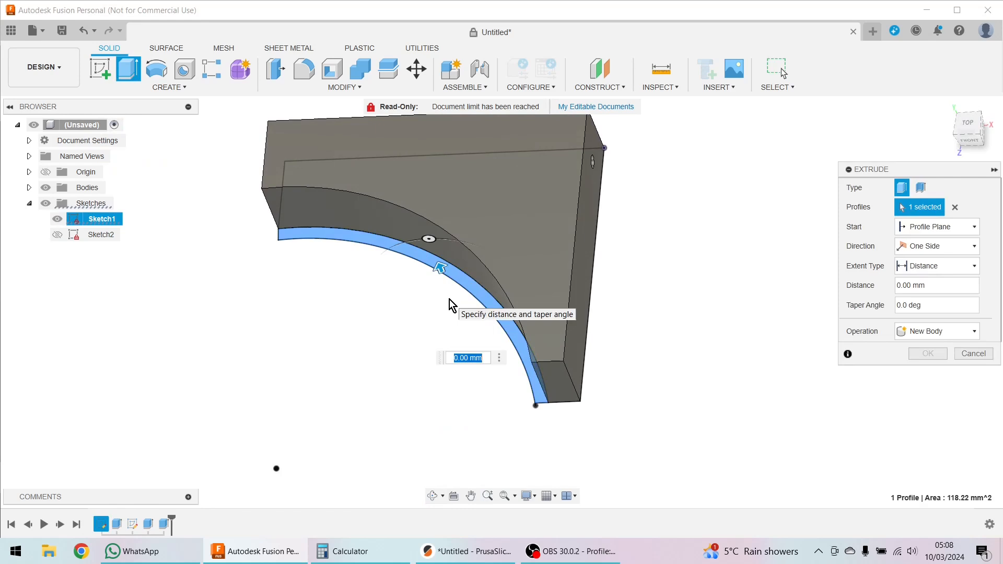
text(10)
key(Return)
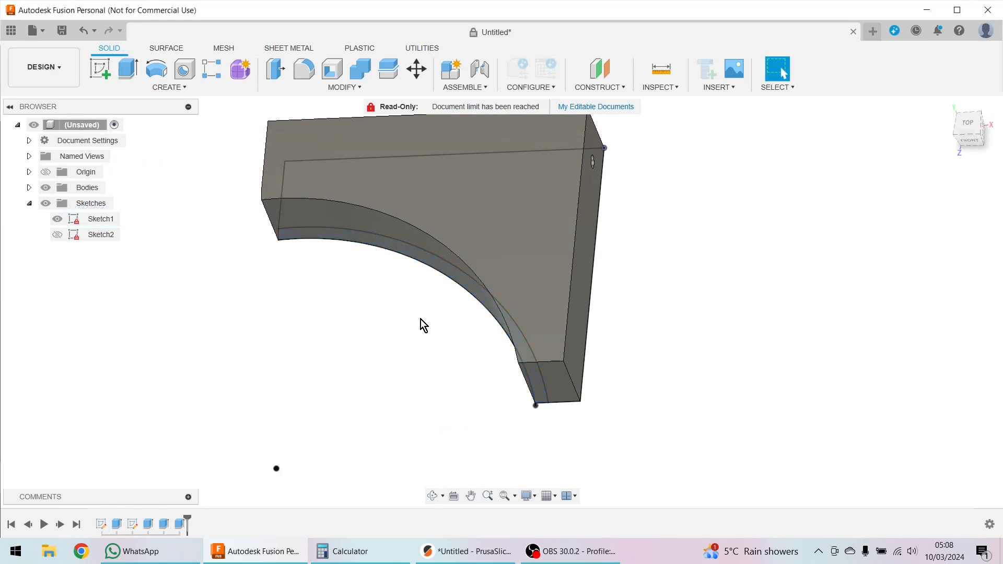
Extrude the thin arc strip 8.5 mm from the bracket's underside as a cut, leaving a ridge along the far edge
mouse_move(409, 343)
shift+middle_down()
mouse_move(373, 234)
mouse_move(417, 260)
shift+middle_up()
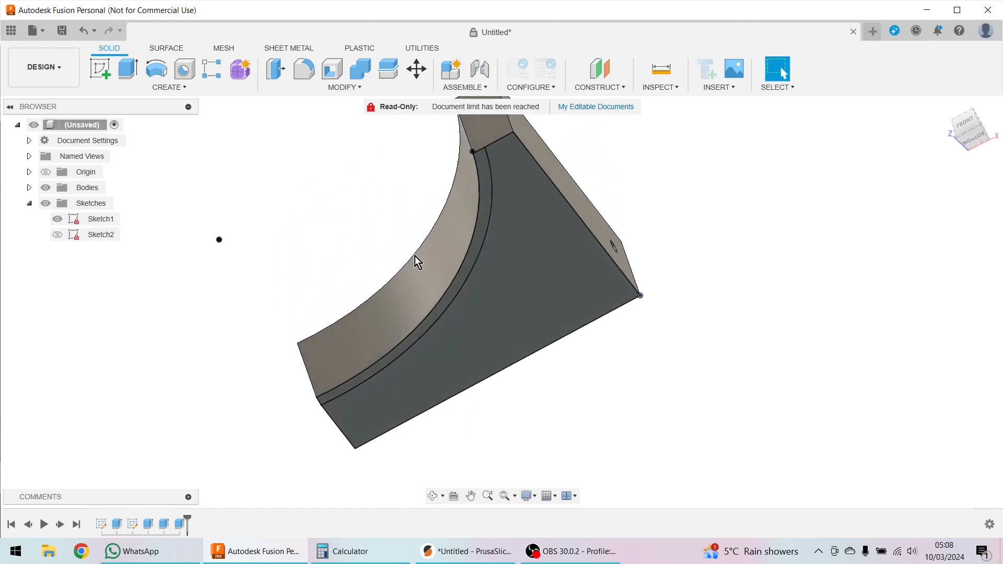
click(463, 275)
right_click(463, 275)
click(449, 363)
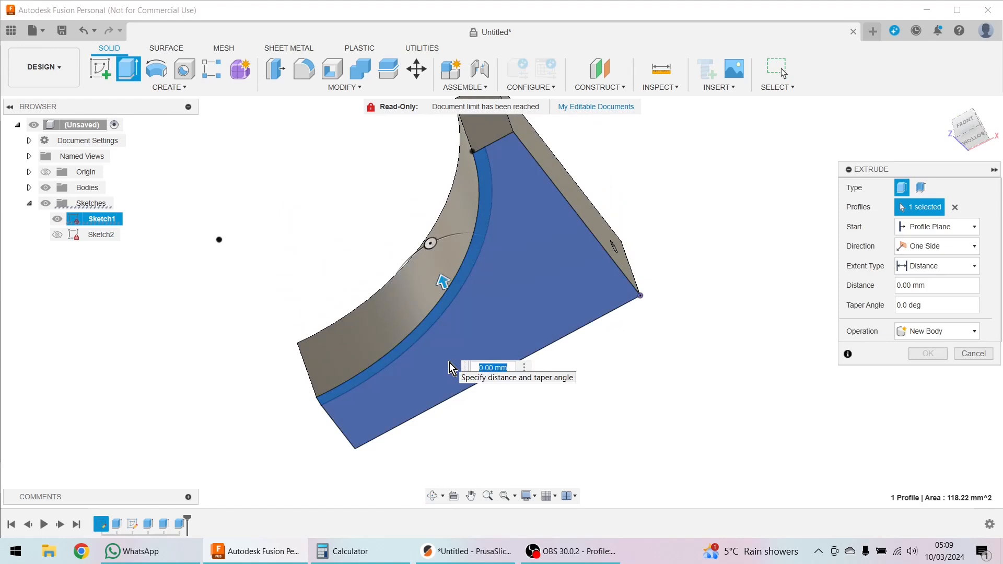
text(8.5)
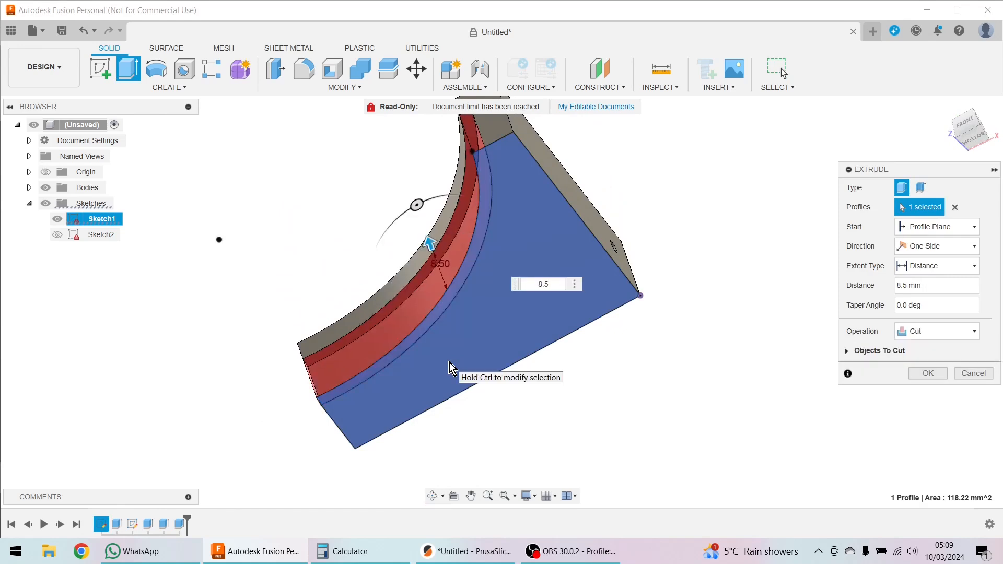
shift+middle_drag(484, 475, 559, 470)
click(925, 374)
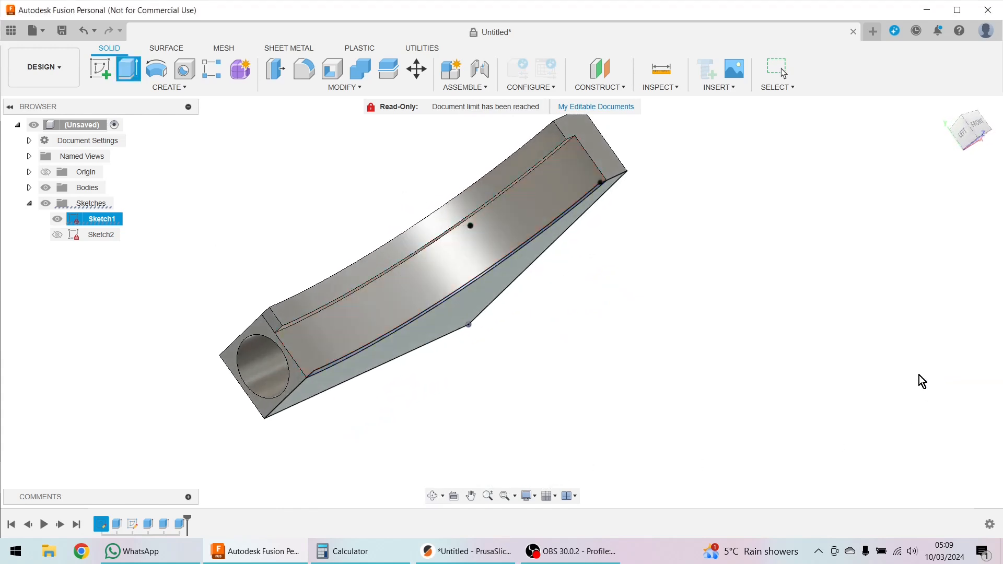
Extrude the thin arc strip 3.5 mm from the bracket's underside as a join, forming a second ridge beside the groove
shift+middle_drag(573, 346, 541, 335)
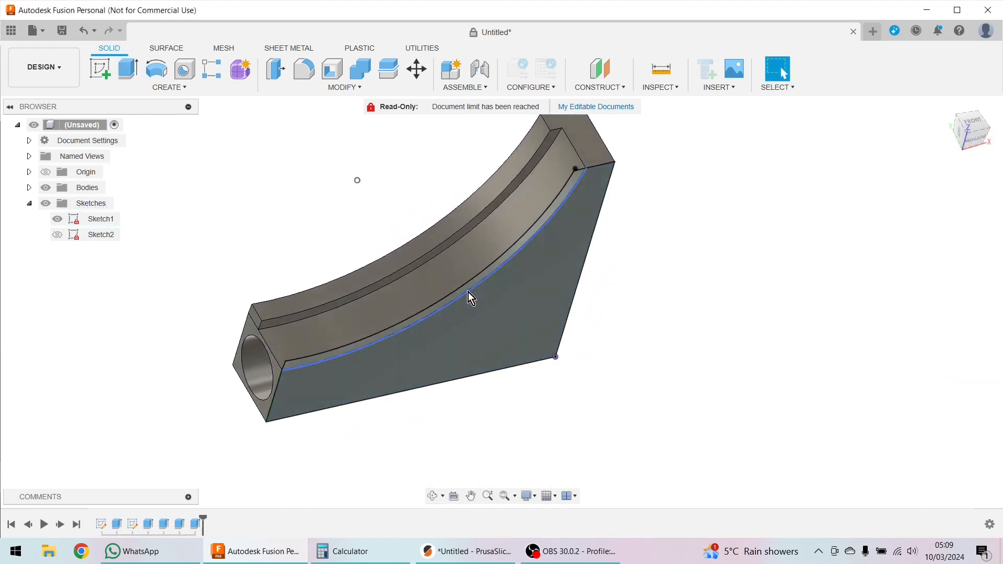
scroll(468, 293, up, 3)
click(469, 288)
right_click(468, 287)
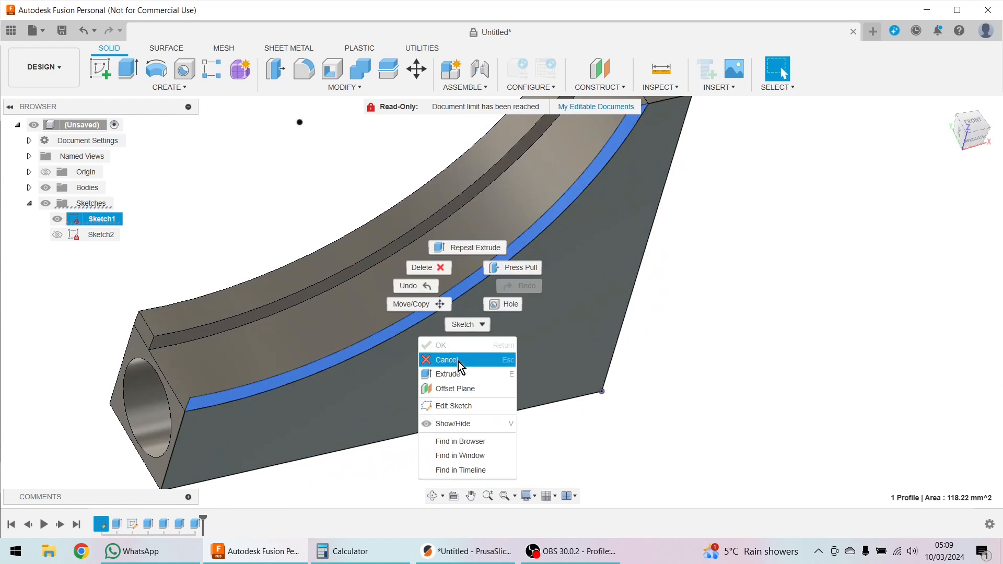
click(457, 378)
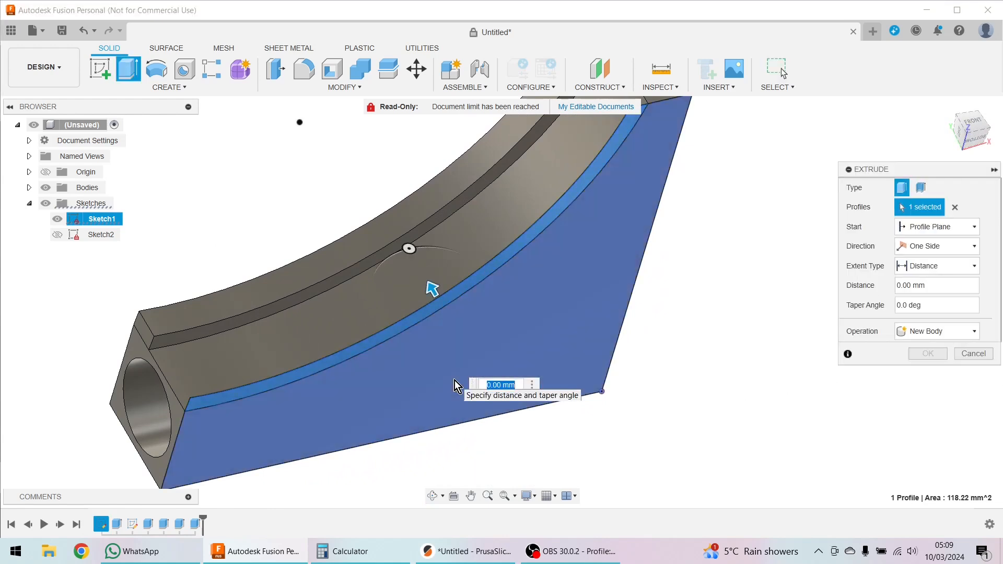
text(3.5)
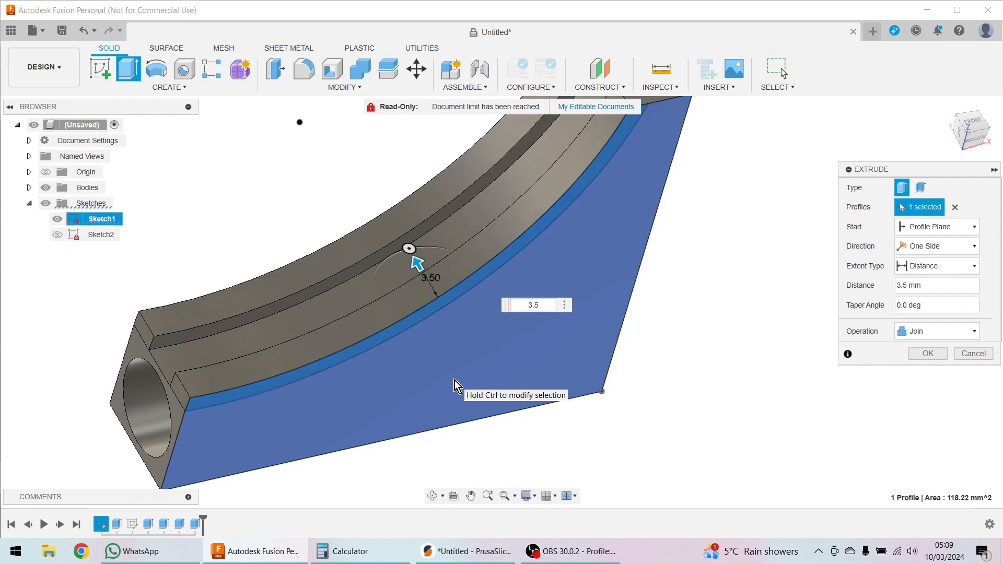
key(Return)
shift+middle_drag(454, 387, 476, 450)
key(Escape)
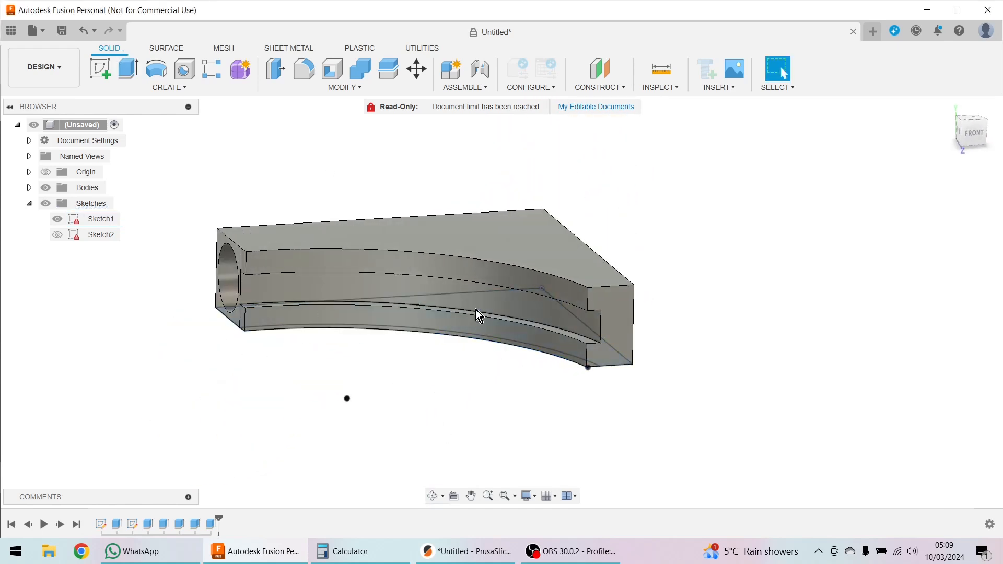
Inspect the groove between the two arc ridges from all around and hide Sketch1
scroll(356, 460, down, 2)
shift+middle_drag(351, 465, 431, 458)
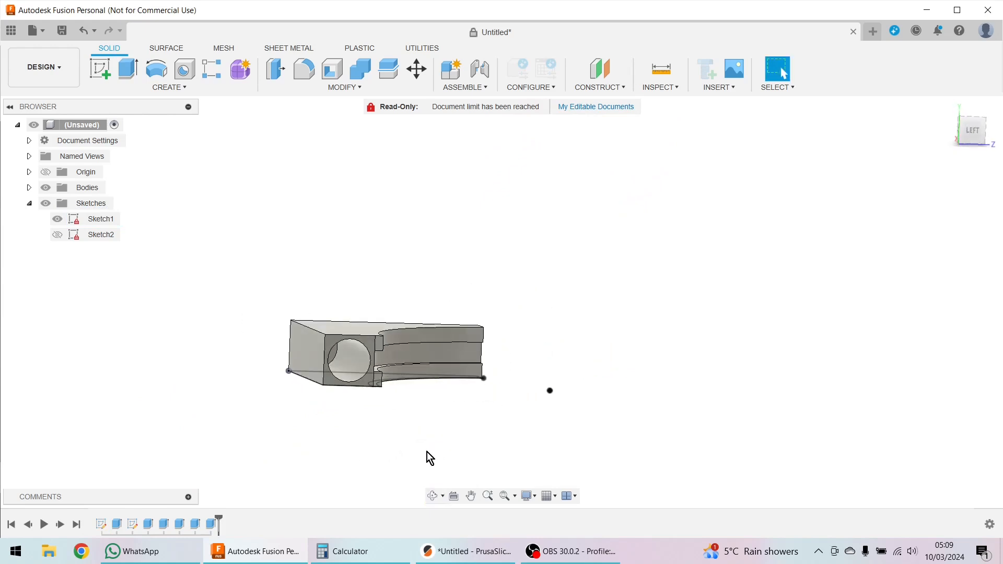
shift+middle_drag(338, 402, 3, 321)
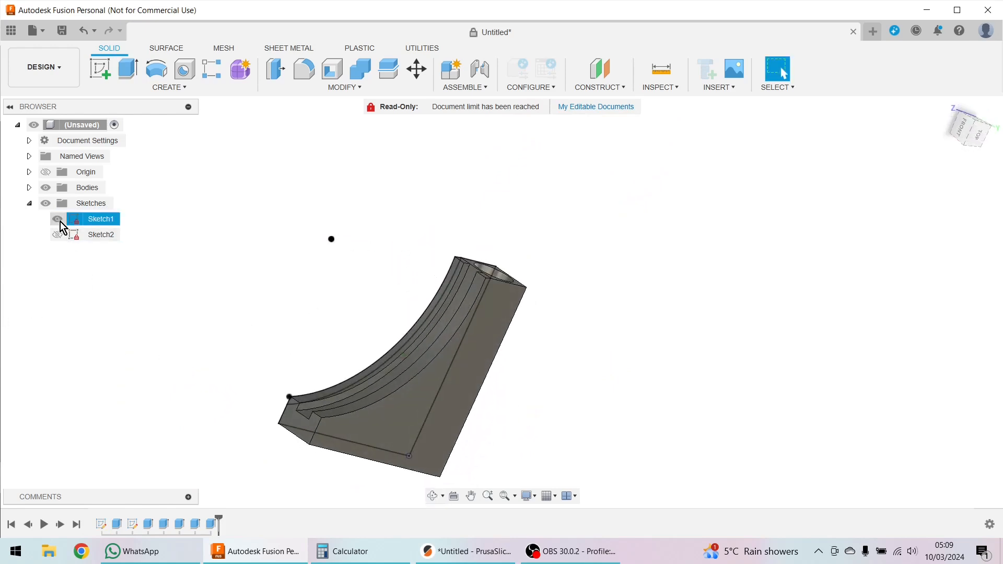
shift+middle_drag(321, 300, 249, 406)
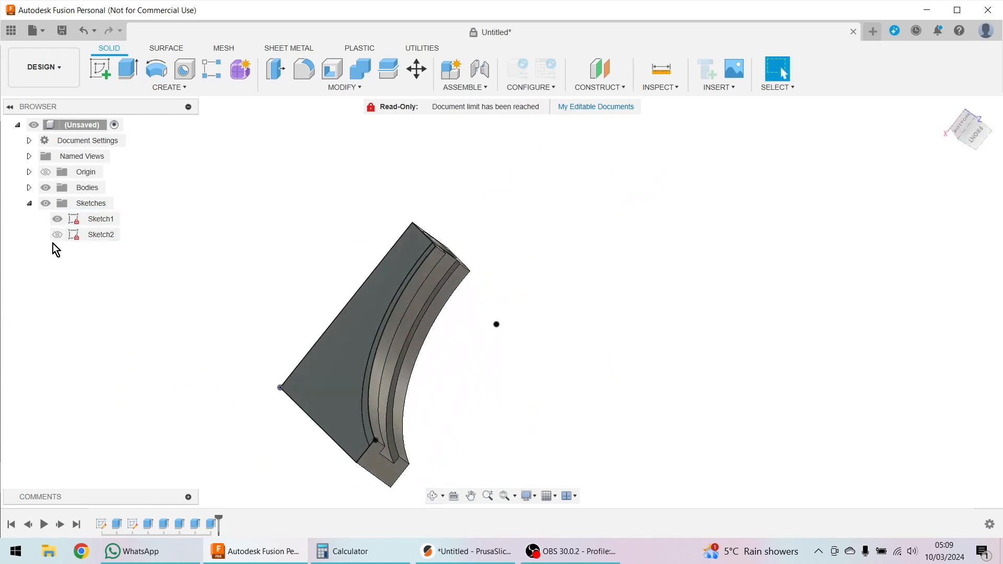
click(58, 220)
scroll(151, 324, down, 3)
shift+middle_drag(145, 336, 129, 362)
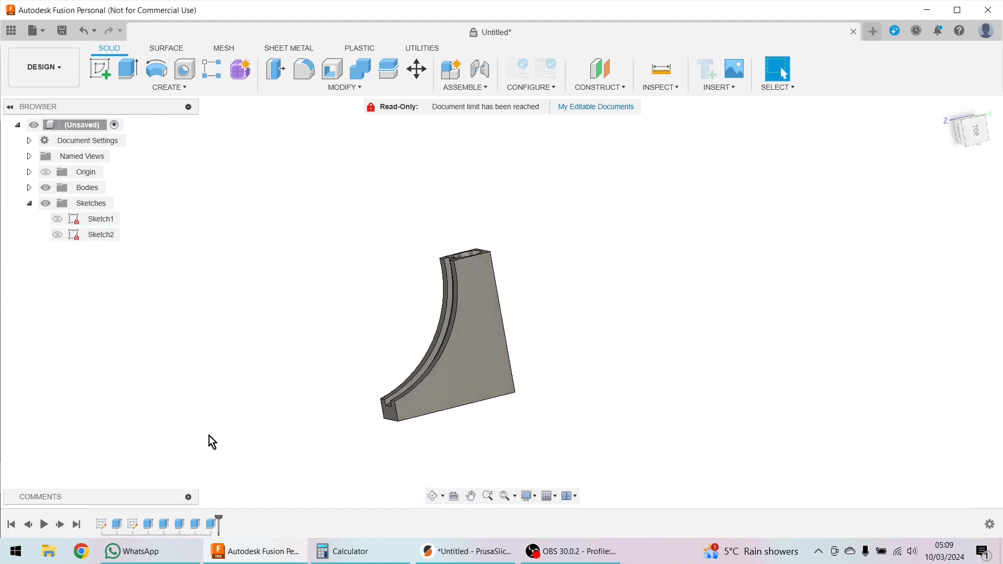
Set up a mesh export of the whole design as binary STL in millimetres with medium refinement
click(64, 31)
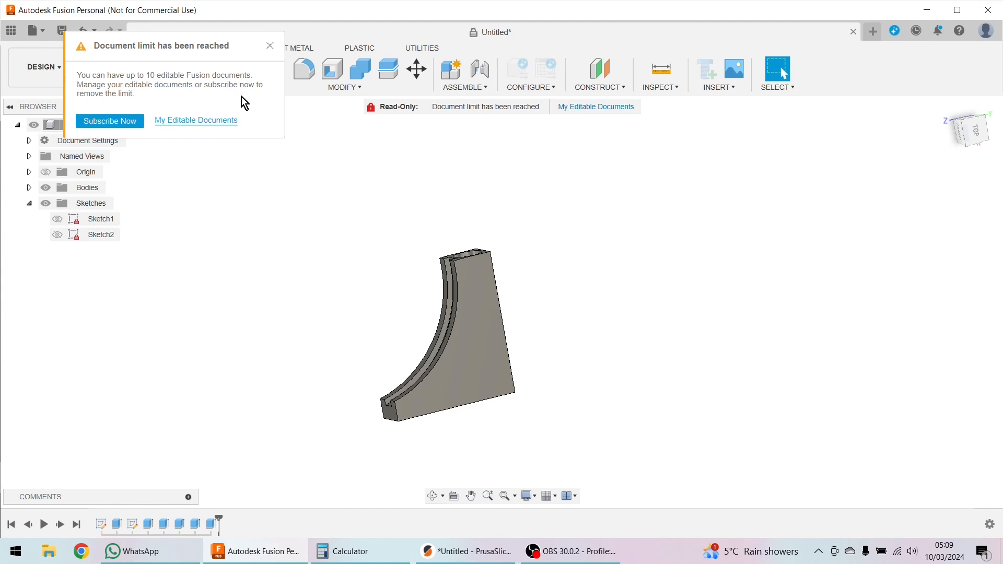
click(270, 47)
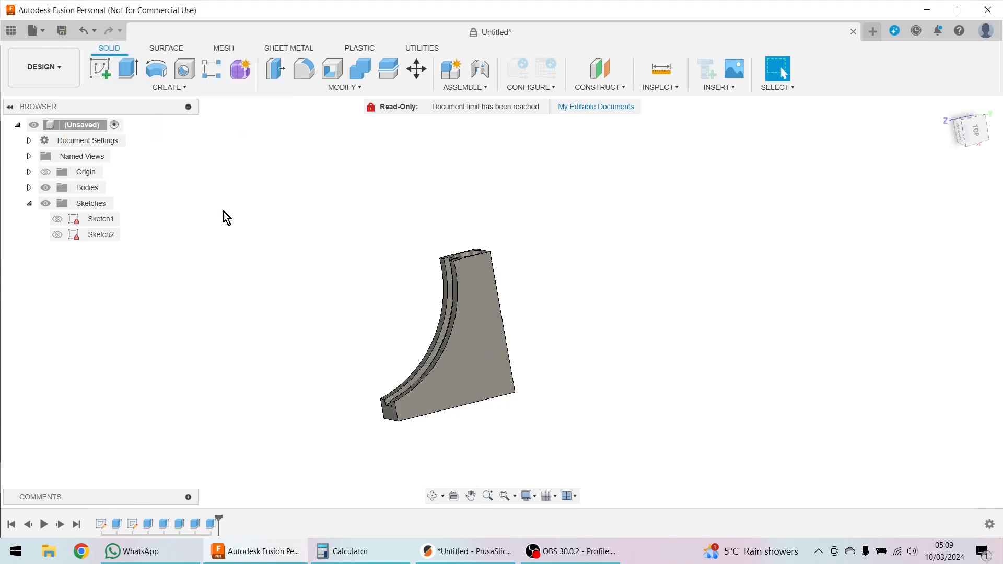
right_click(77, 124)
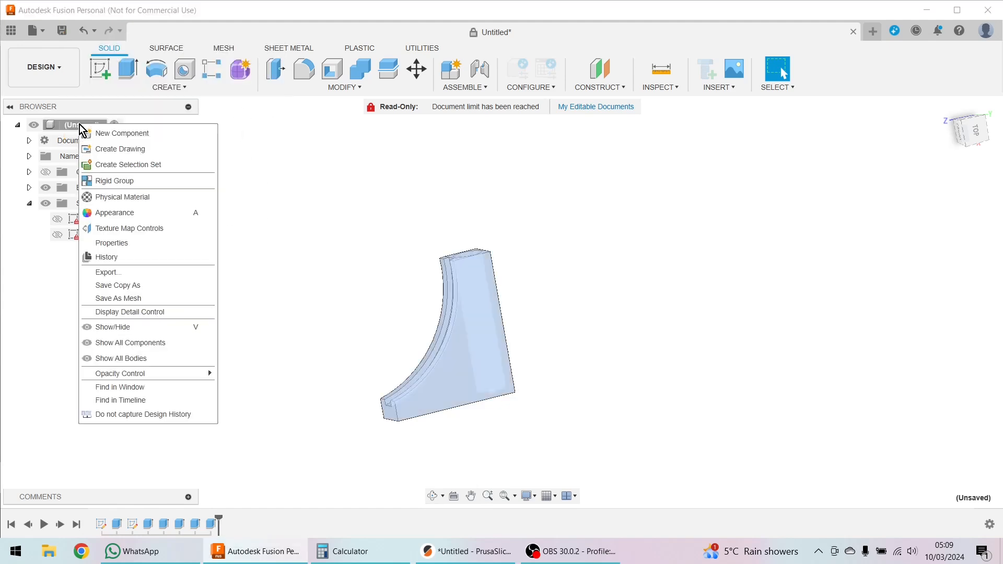
click(132, 300)
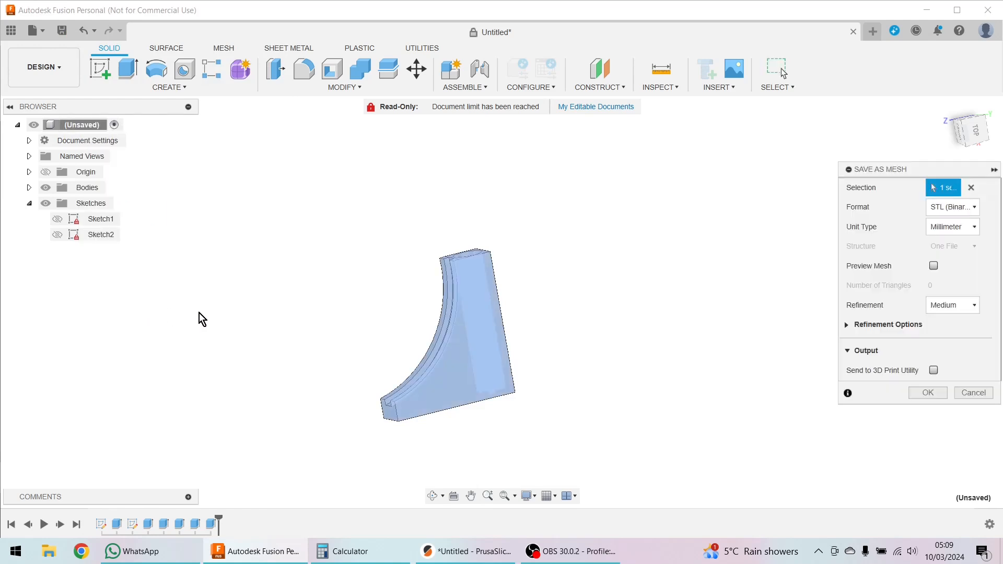
click(977, 208)
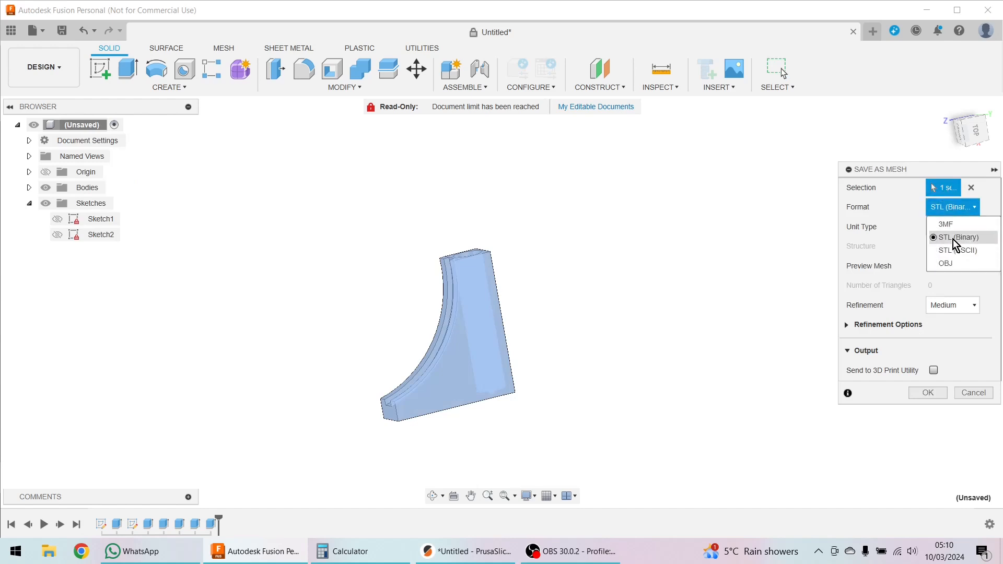
click(796, 359)
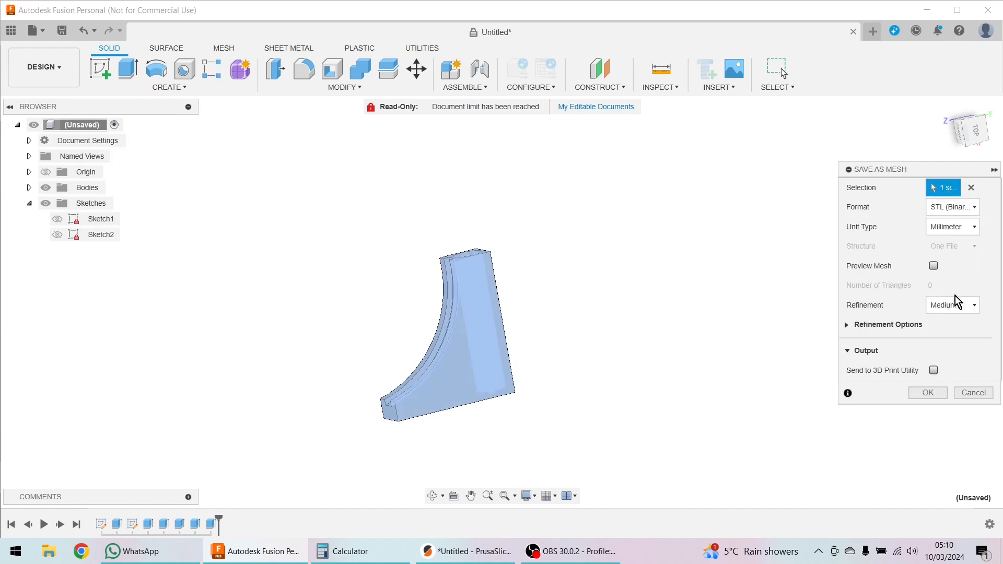
click(977, 226)
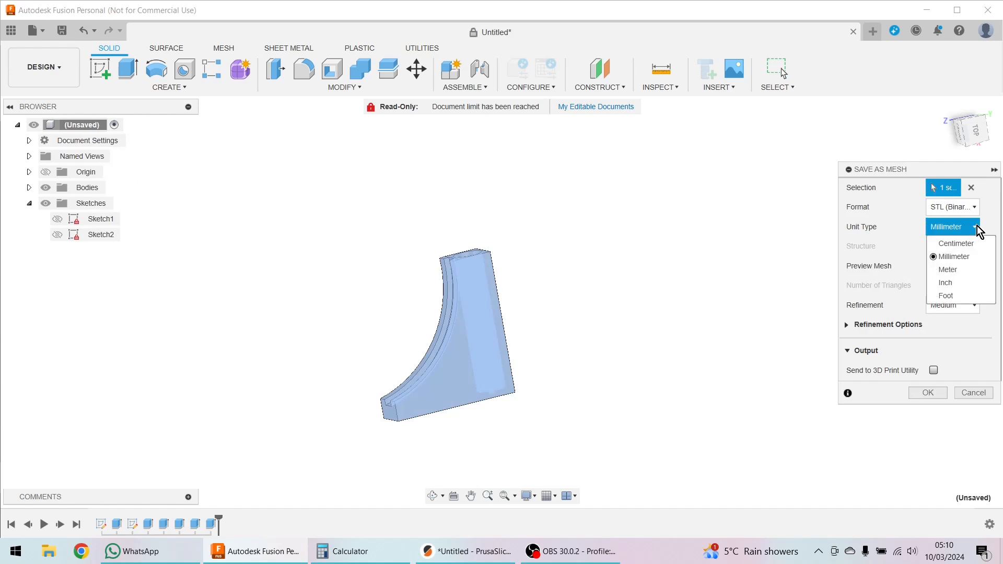
click(977, 226)
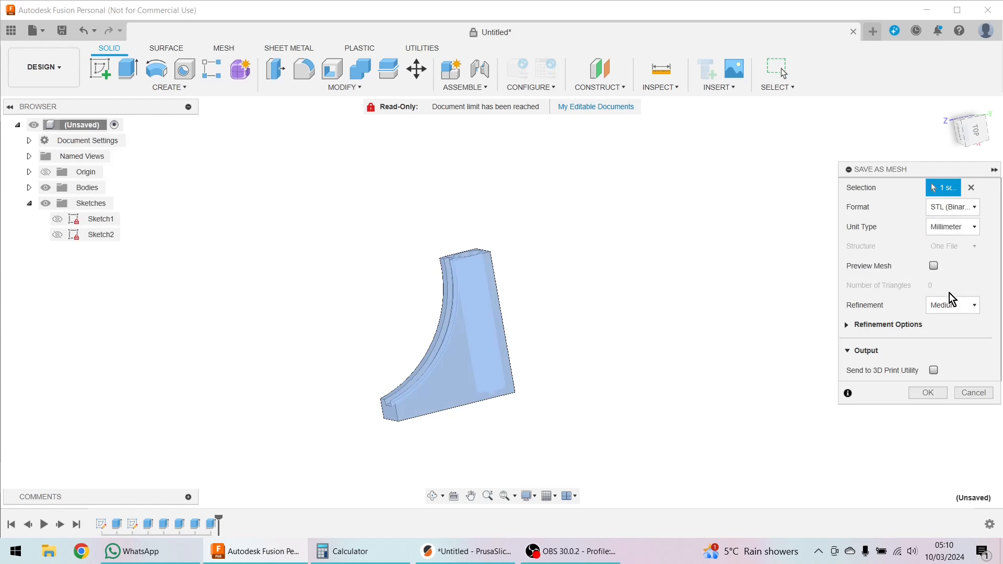
click(935, 396)
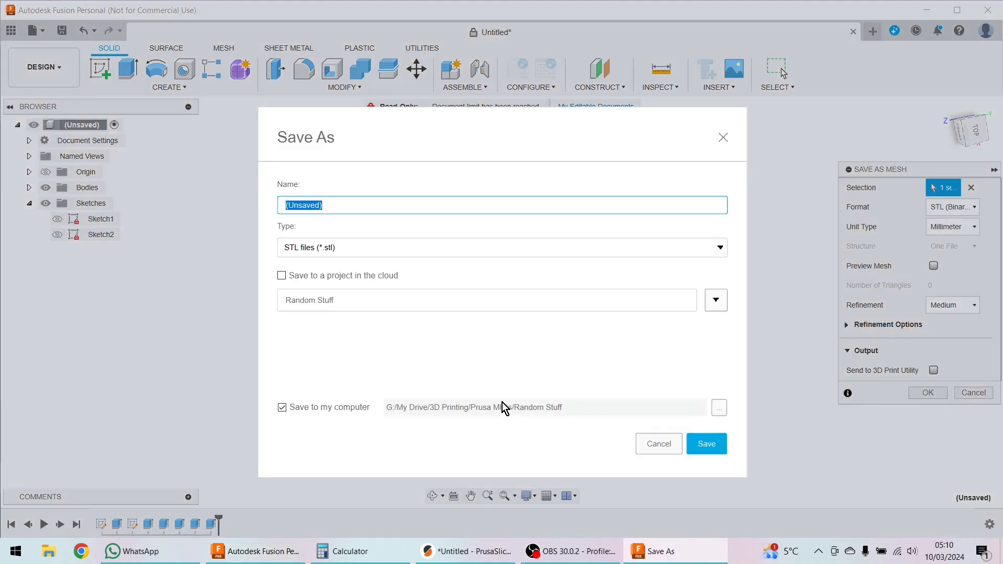
Name the STL file with the person's first name followed by _AirWolf_Test and save it to the computer
click(323, 205)
key(BackSpace)
key(BackSpace)
key(BackSpace)
key(BackSpace)
text(Chris)
click(706, 443)
Switch to PrusaSlicer and import the exported AirWolf_Test STL onto the print bed
key(alt+Tab)
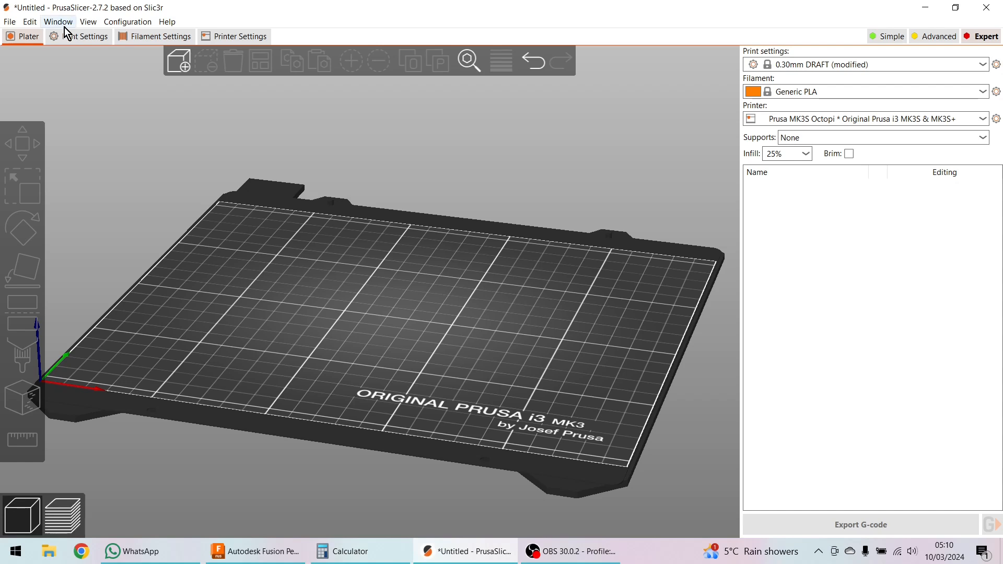
click(173, 62)
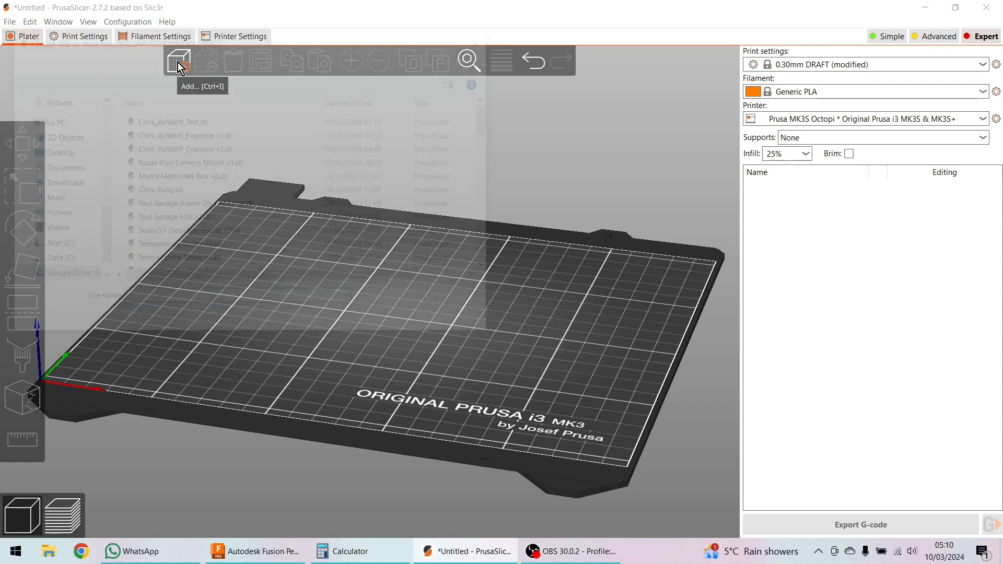
click(194, 121)
click(392, 321)
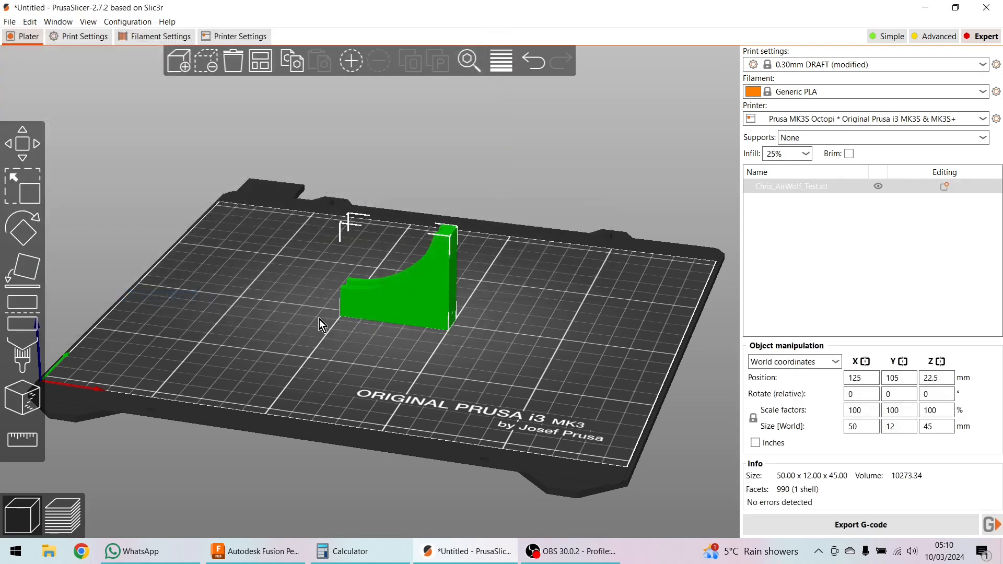
Place the bracket on its narrow 45 mm long side face so that the large bore opens upward
drag(326, 340, 380, 330)
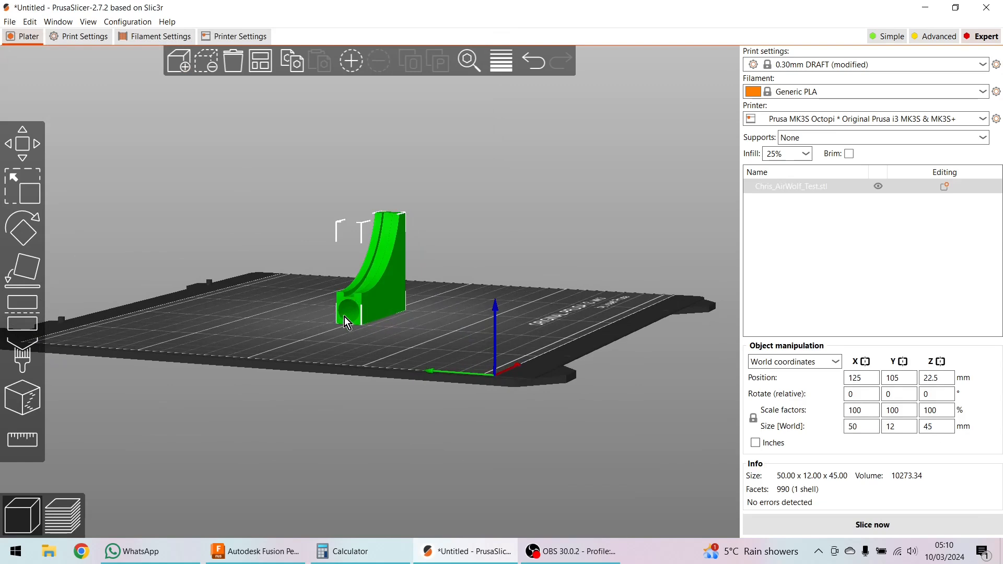
drag(411, 334, 347, 311)
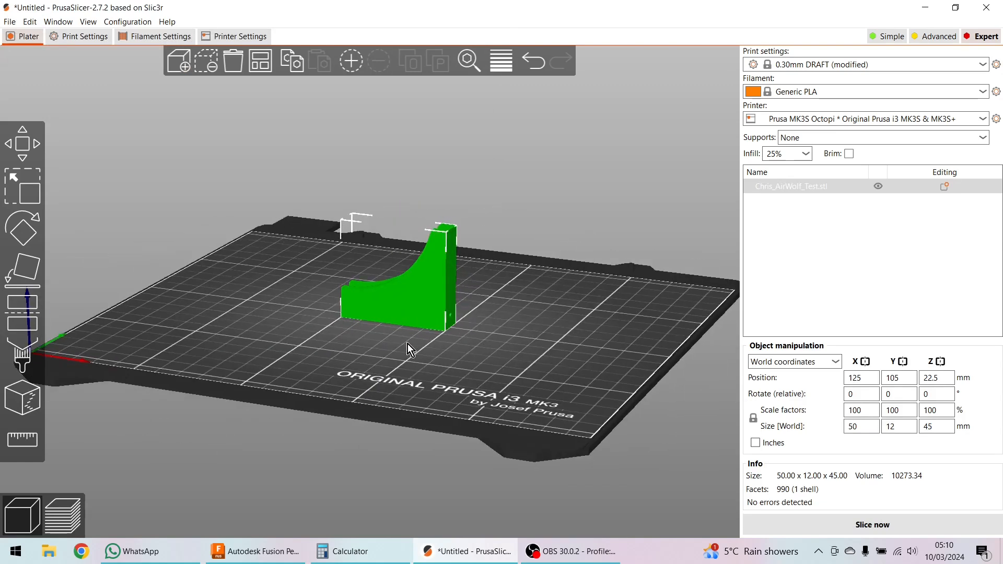
drag(411, 349, 386, 332)
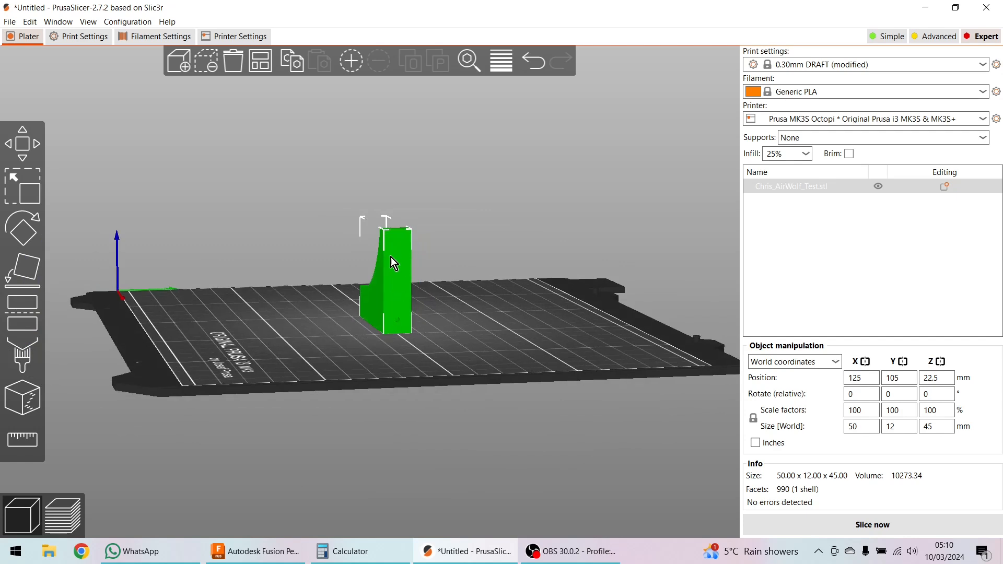
drag(324, 350, 362, 365)
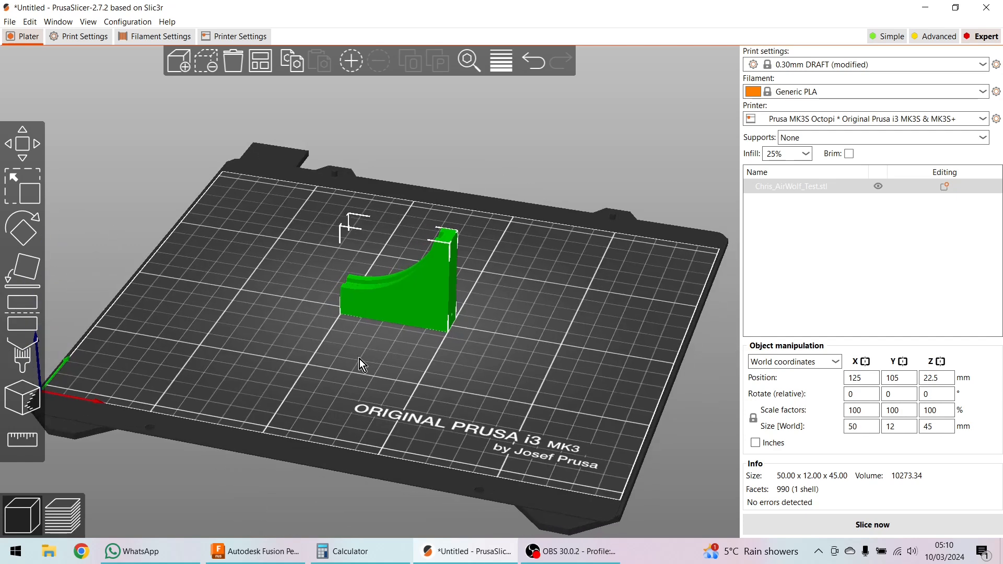
click(24, 268)
drag(540, 350, 446, 332)
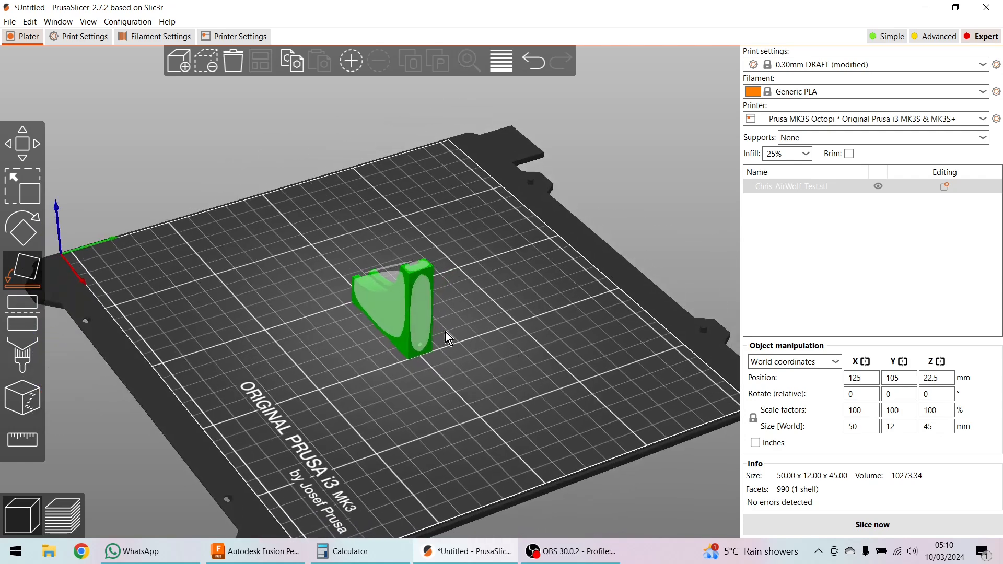
click(425, 305)
Check the bracket's bore and small through hole from above and delete the model from the print bed
drag(421, 392, 446, 378)
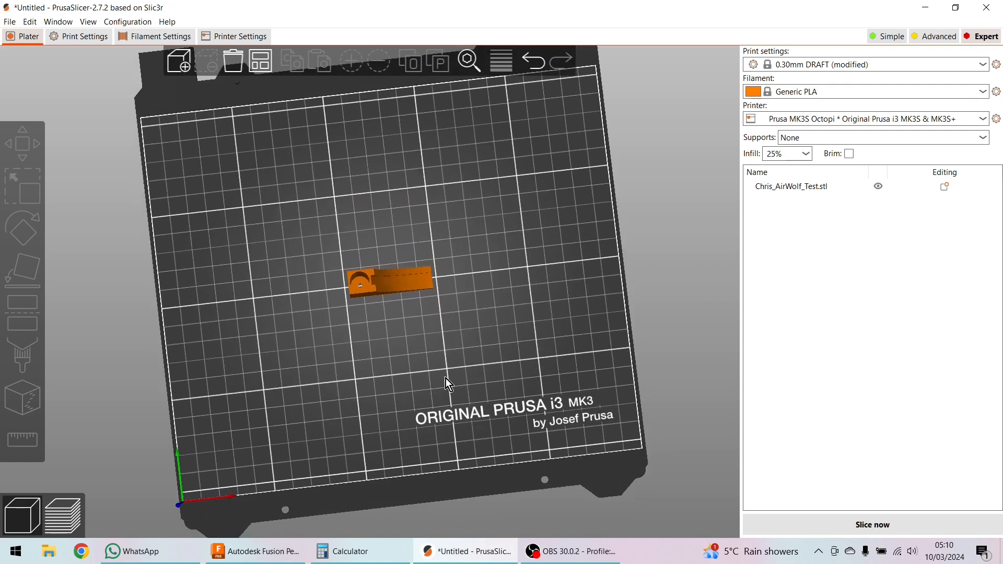
scroll(360, 268, down, 5)
scroll(369, 305, up, 6)
scroll(369, 305, up, 6)
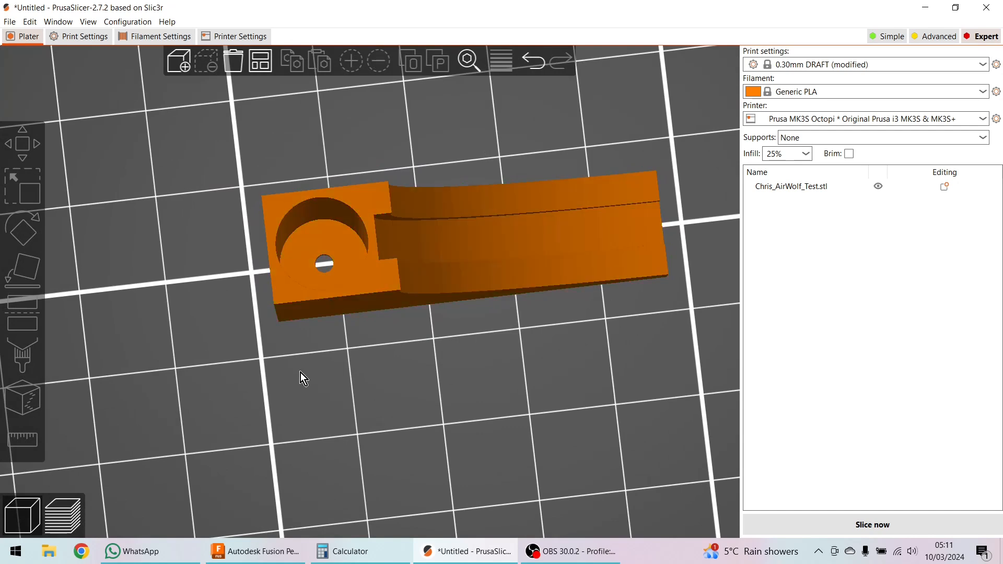
click(499, 255)
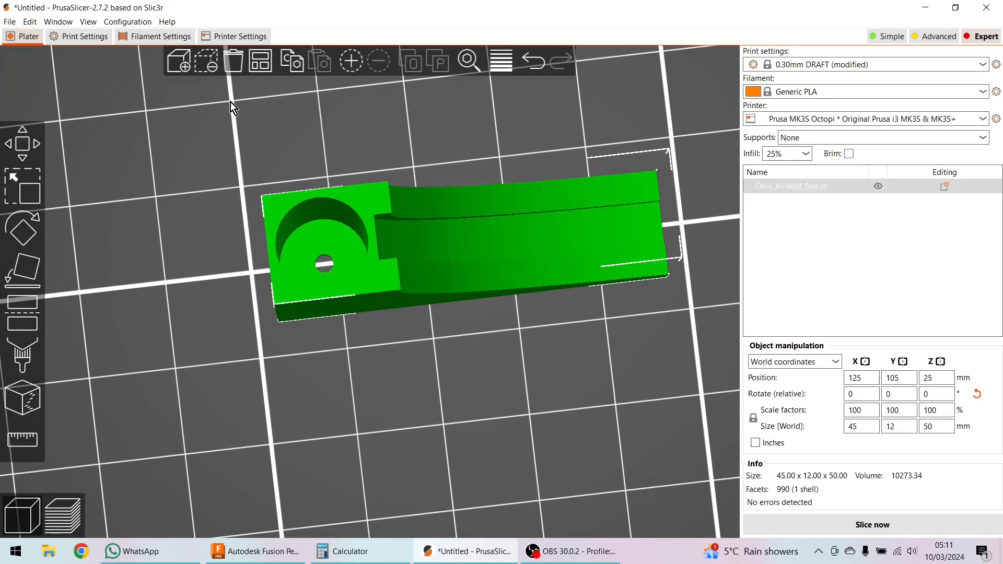
click(208, 64)
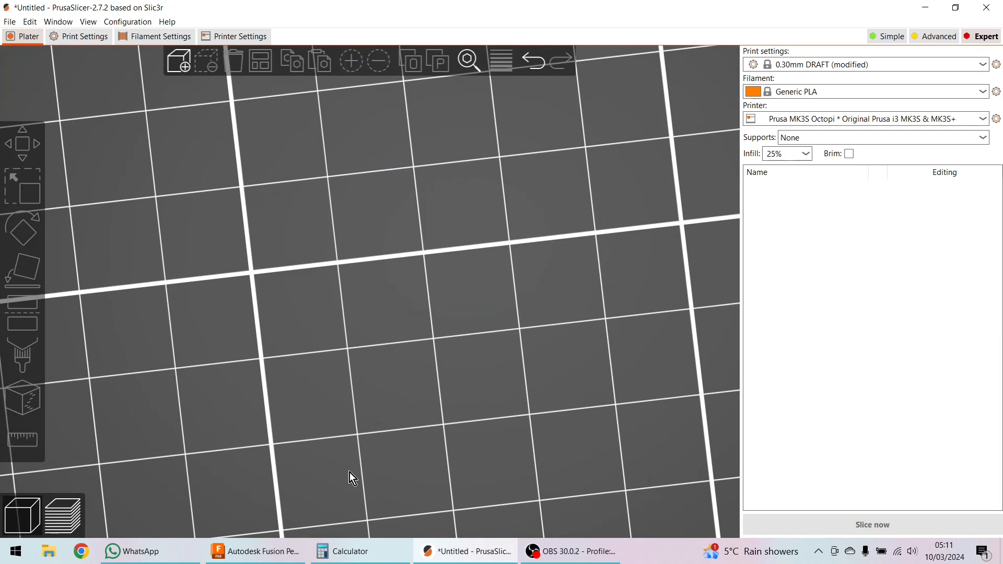
Switch to Autodesk Fusion and open Sketch2, which holds the bore and small-hole circles, for editing
click(263, 551)
shift+middle_drag(277, 387, 303, 430)
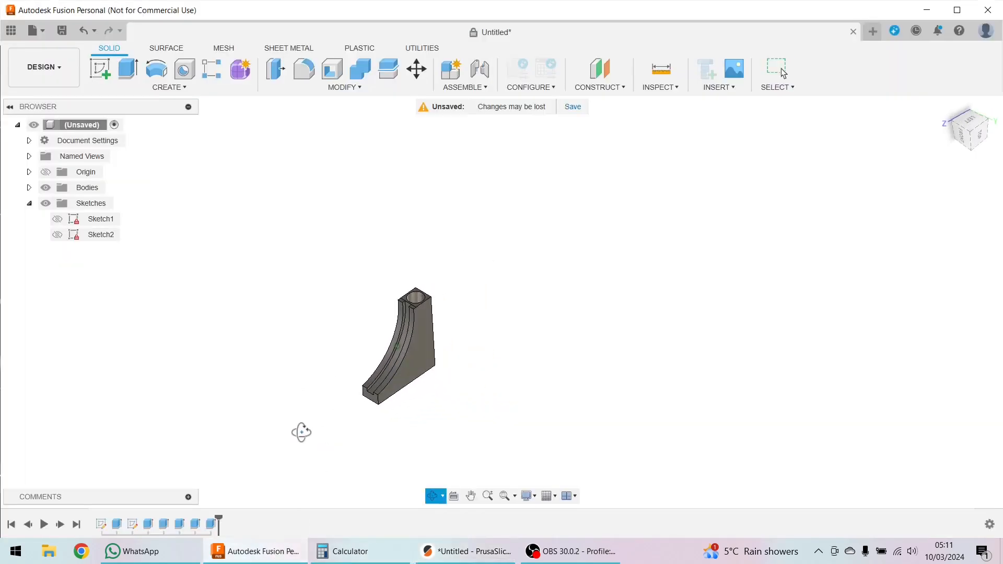
click(134, 528)
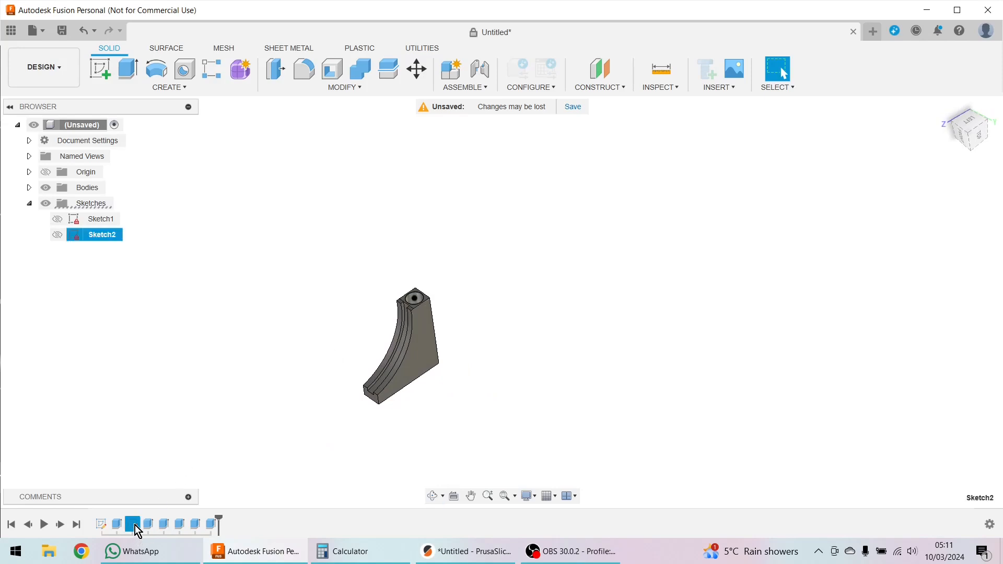
right_click(136, 525)
click(192, 397)
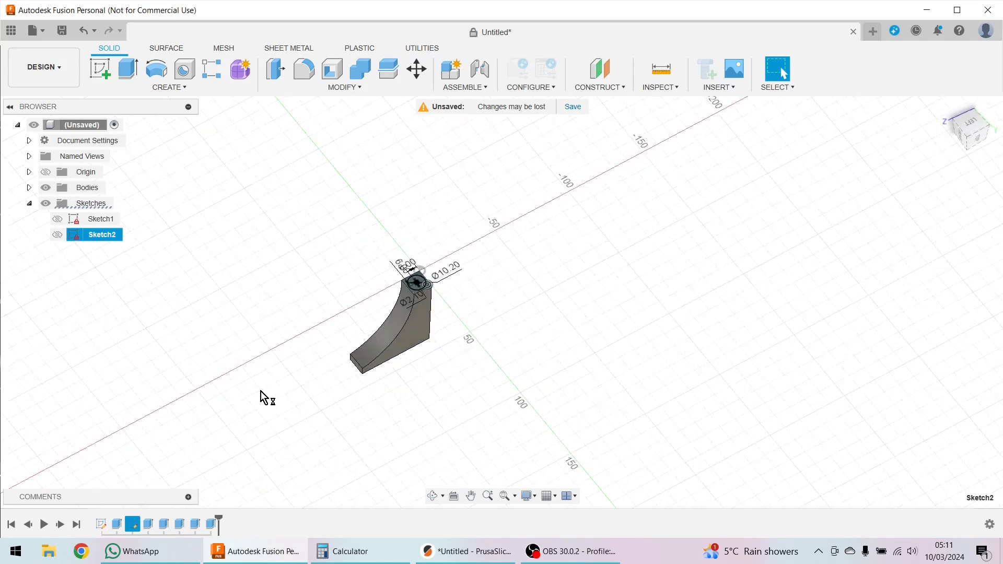
scroll(347, 363, up, 4)
middle_drag(395, 324, 357, 394)
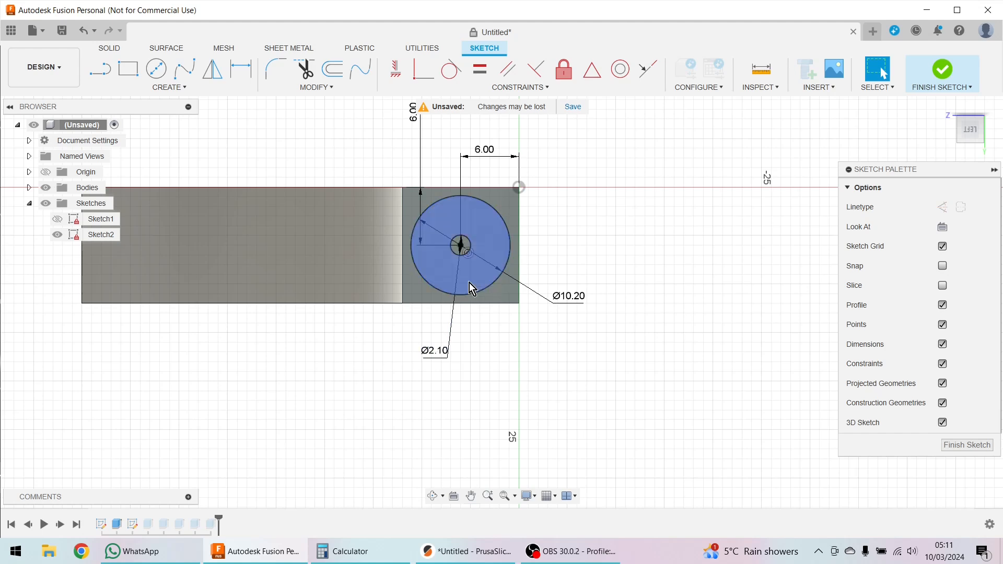
Draw a 12 mm diameter circle overlapping the bore circle on the bracket's square end face
click(157, 68)
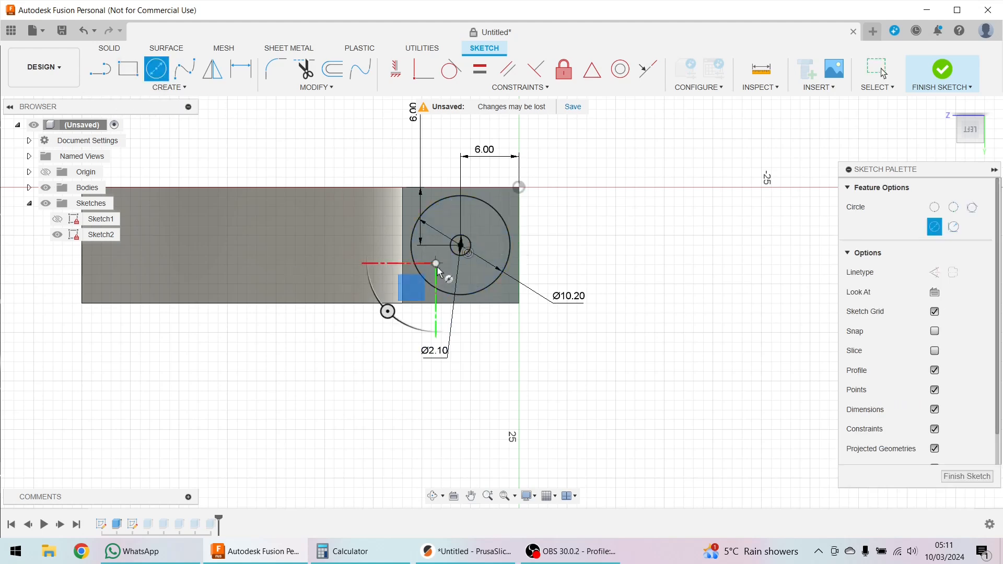
click(387, 312)
text(12)
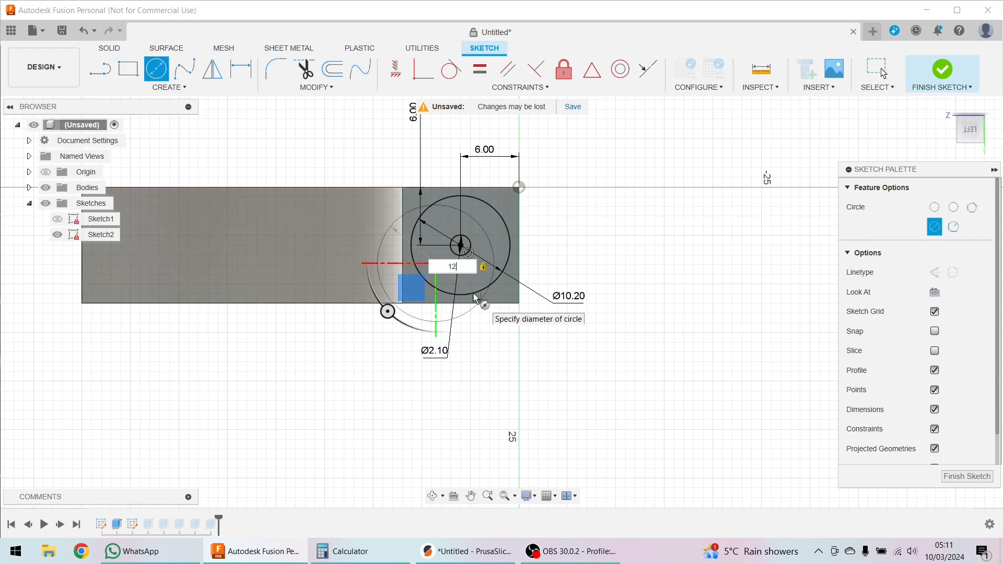
key(Return)
key(Escape)
scroll(475, 308, up, 2)
scroll(476, 308, up, 1)
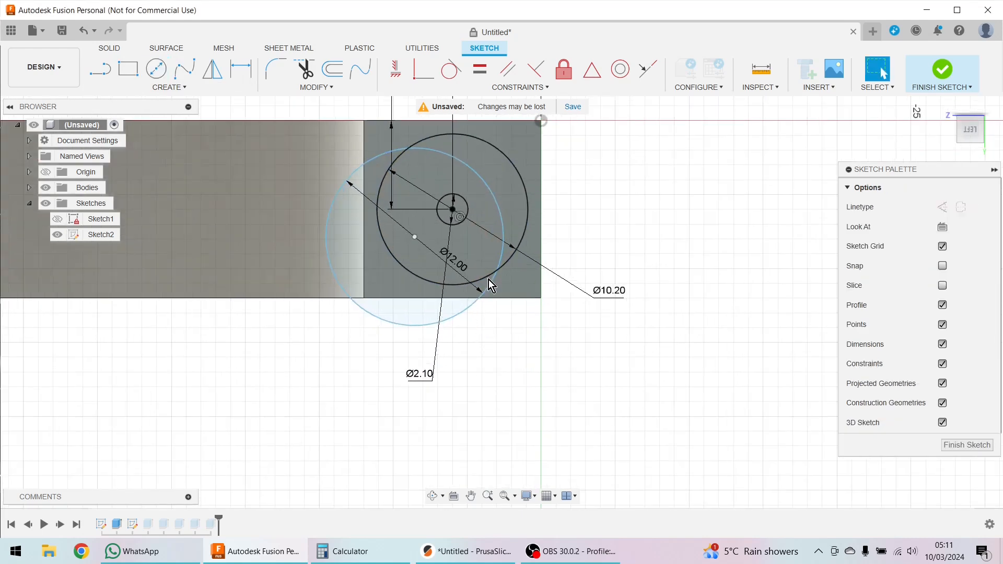
Make the 12 mm circle tangent to two adjacent edges of the square end face and finish the sketch
click(451, 73)
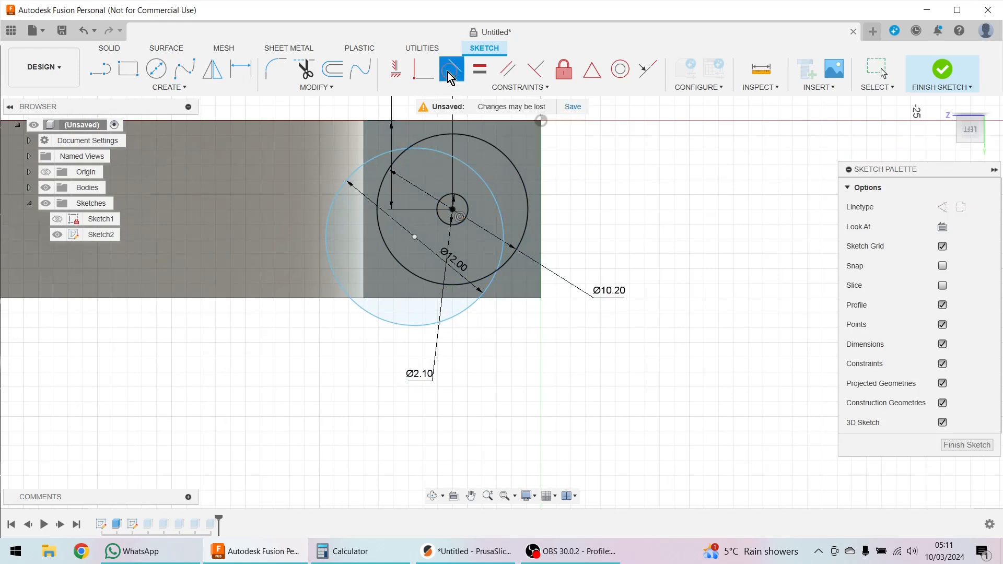
click(380, 160)
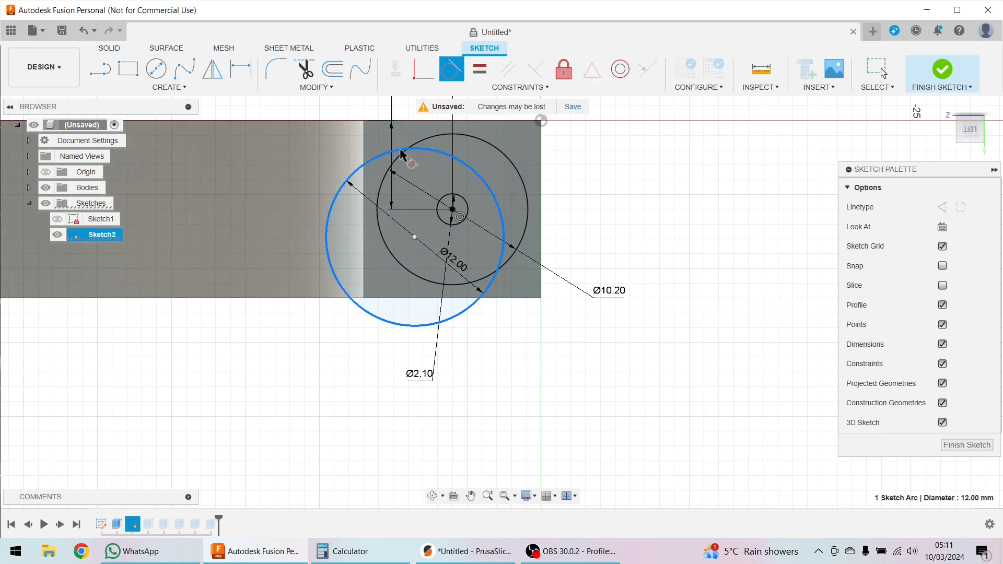
click(484, 118)
click(503, 200)
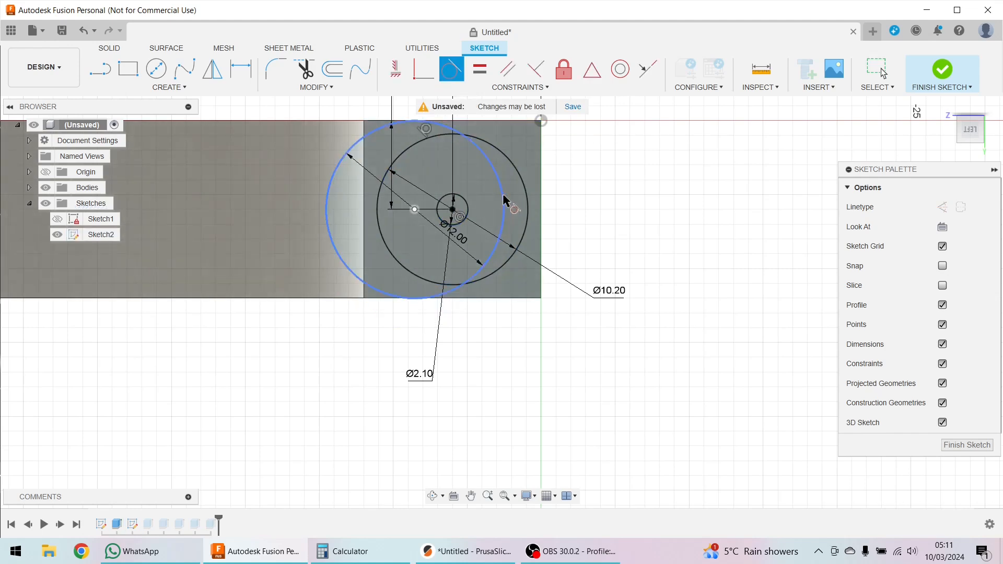
click(542, 204)
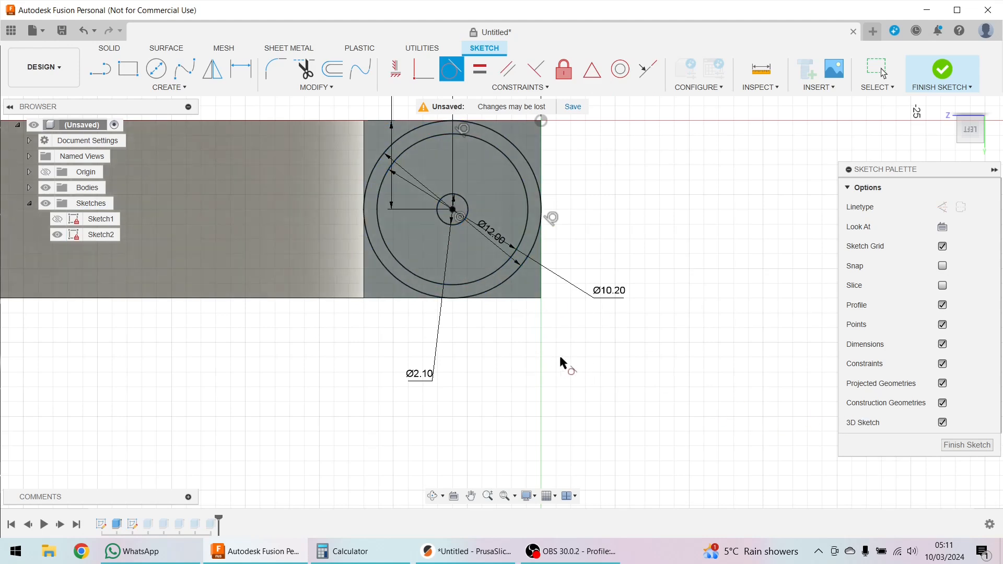
click(968, 445)
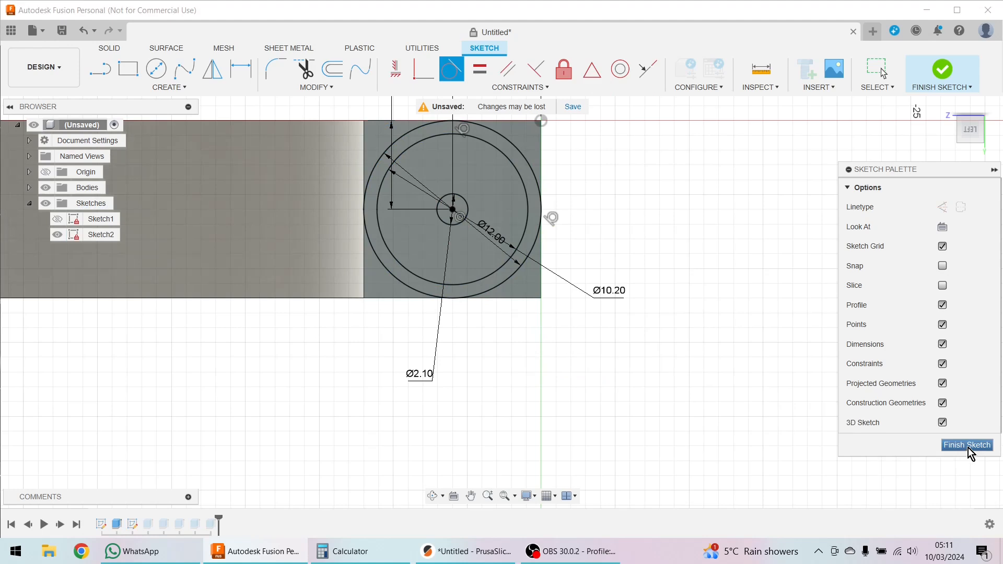
Show Sketch2 and extrude-cut its two outer corner profiles along the bracket's full length to round the back edge
click(59, 235)
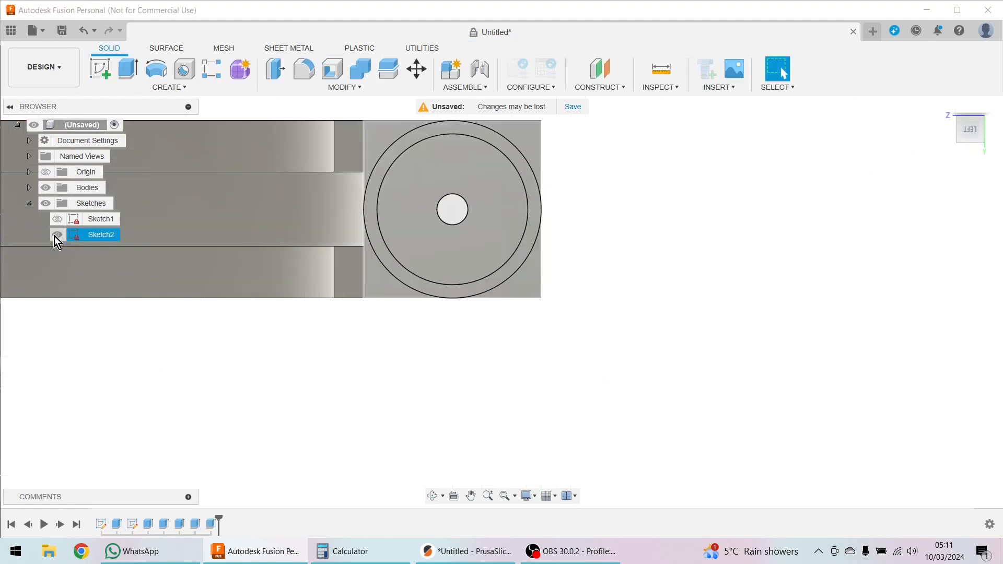
click(54, 236)
middle_drag(329, 364, 380, 392)
click(585, 161)
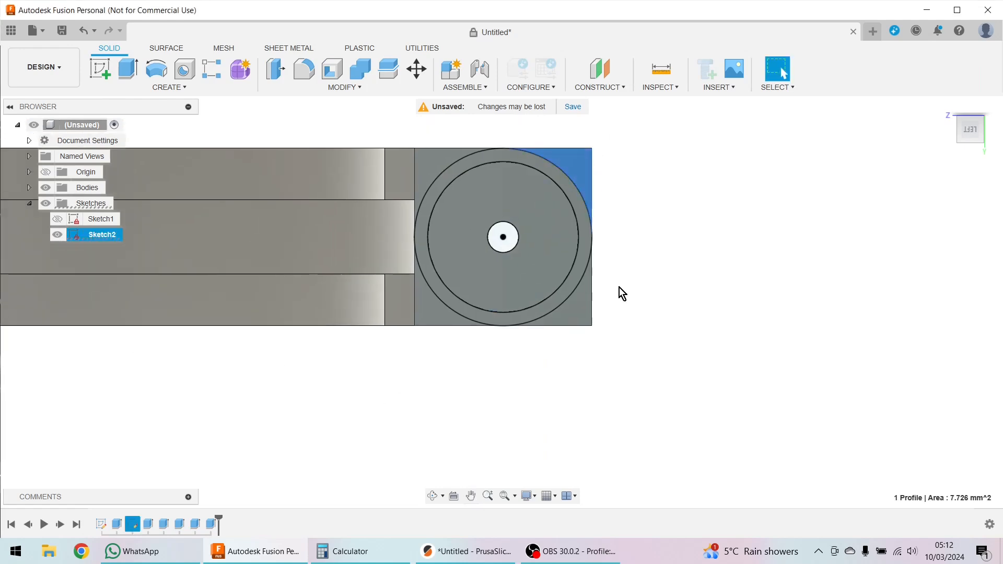
click(578, 313)
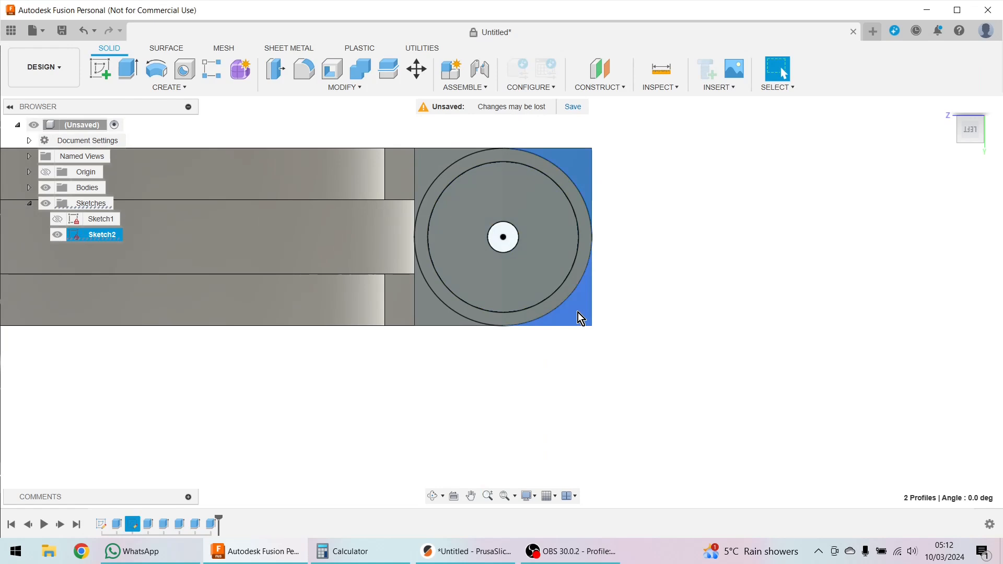
right_click(578, 312)
click(571, 400)
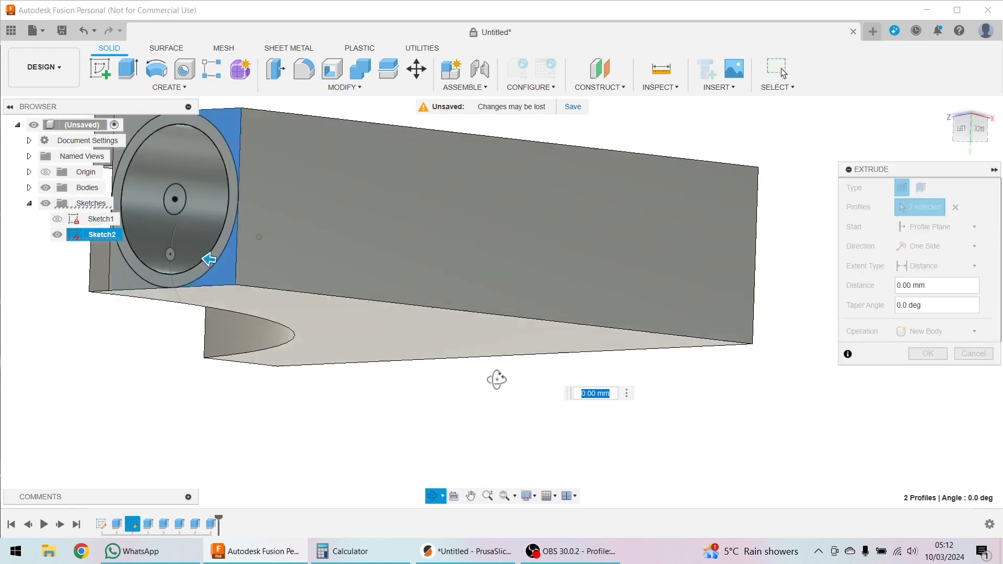
drag(185, 278, 773, 321)
click(922, 375)
shift+middle_drag(678, 412, 618, 402)
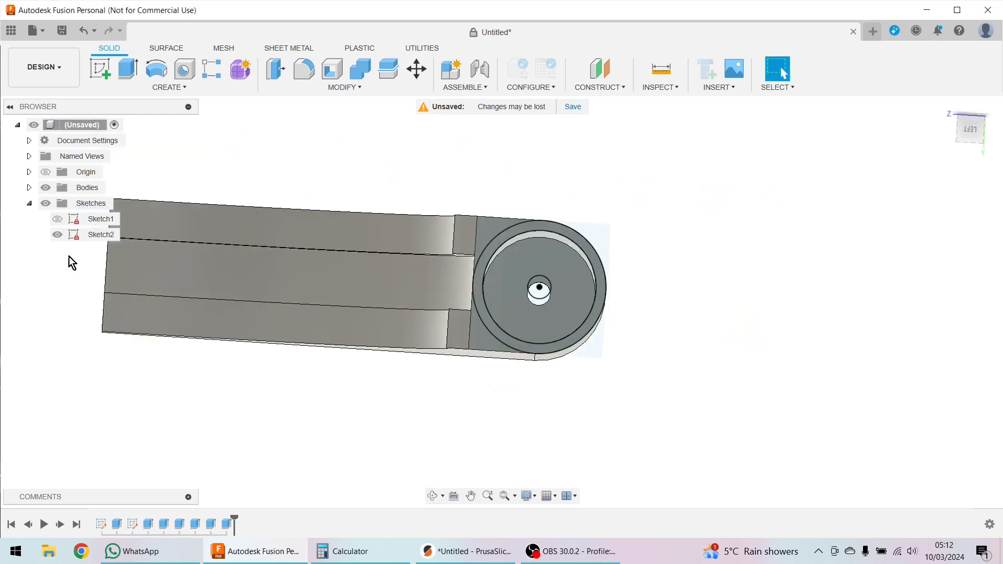
Hide Sketch2 and check the rounded back, the bore and the small through hole from both ends
click(57, 235)
shift+middle_drag(279, 408, 537, 263)
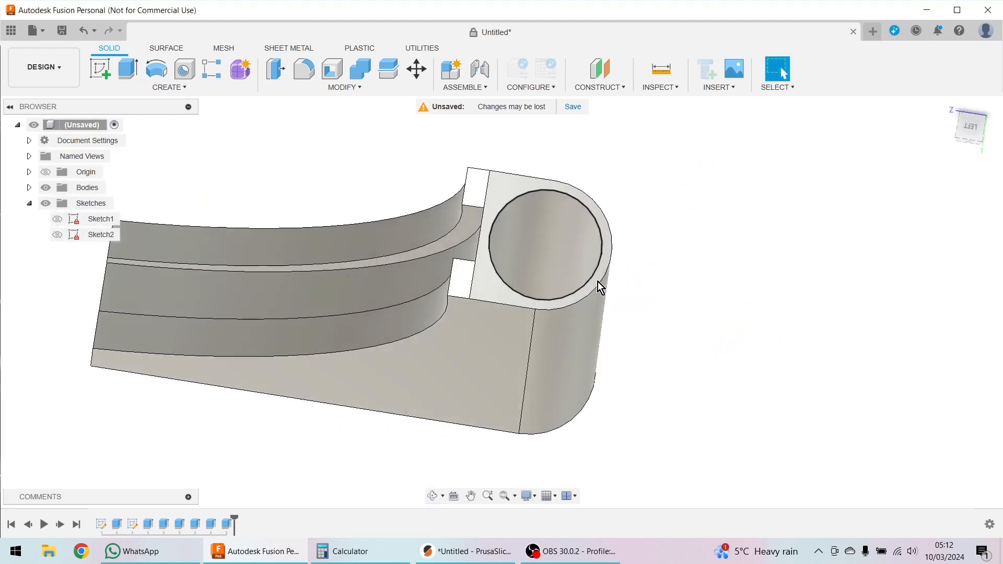
shift+middle_drag(519, 352, 400, 186)
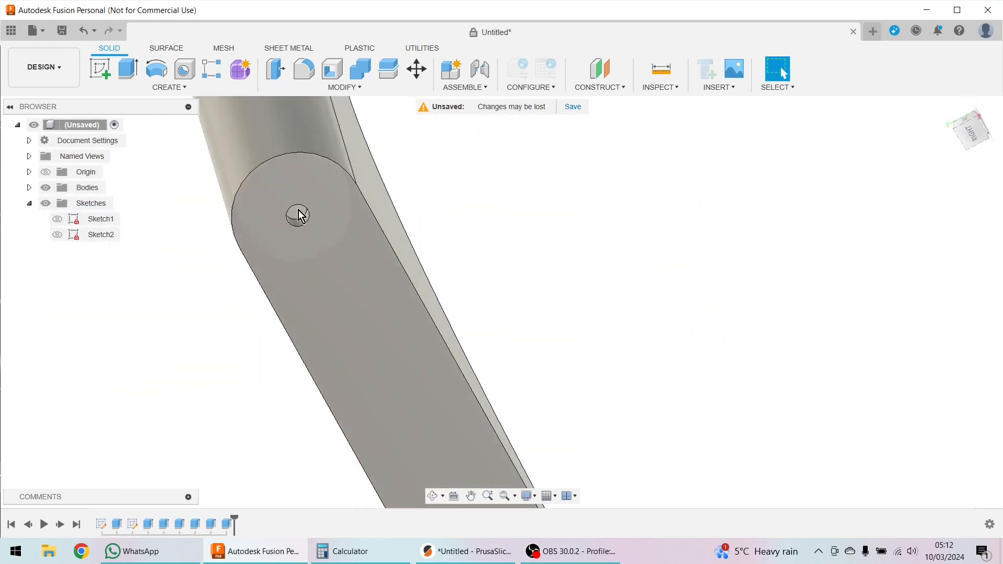
scroll(552, 287, down, 5)
shift+middle_drag(554, 295, 371, 432)
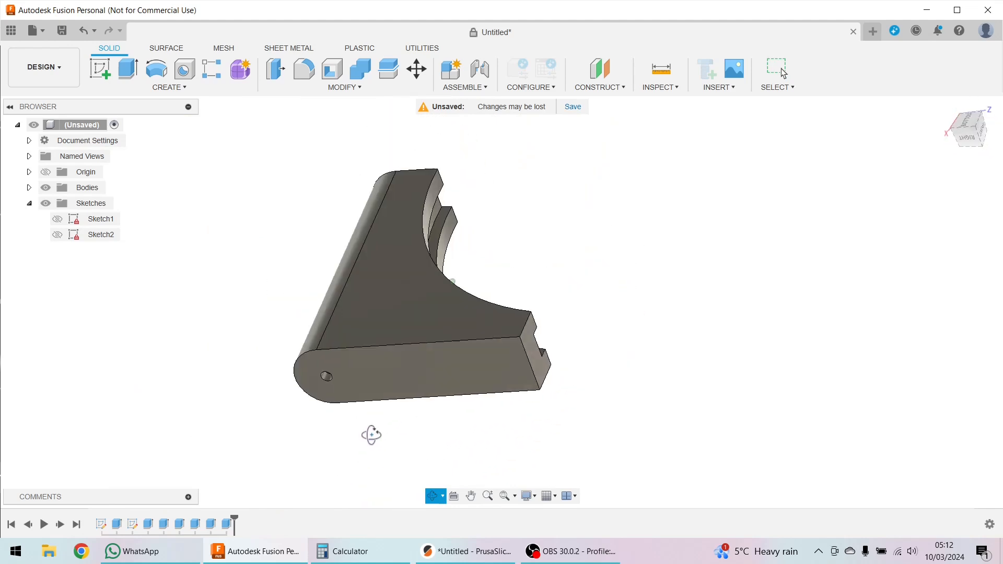
Export the model as a binary STL in millimetres with medium refinement, named with the person's first name followed by _Airwolf_Temp_V2
right_click(91, 127)
click(140, 304)
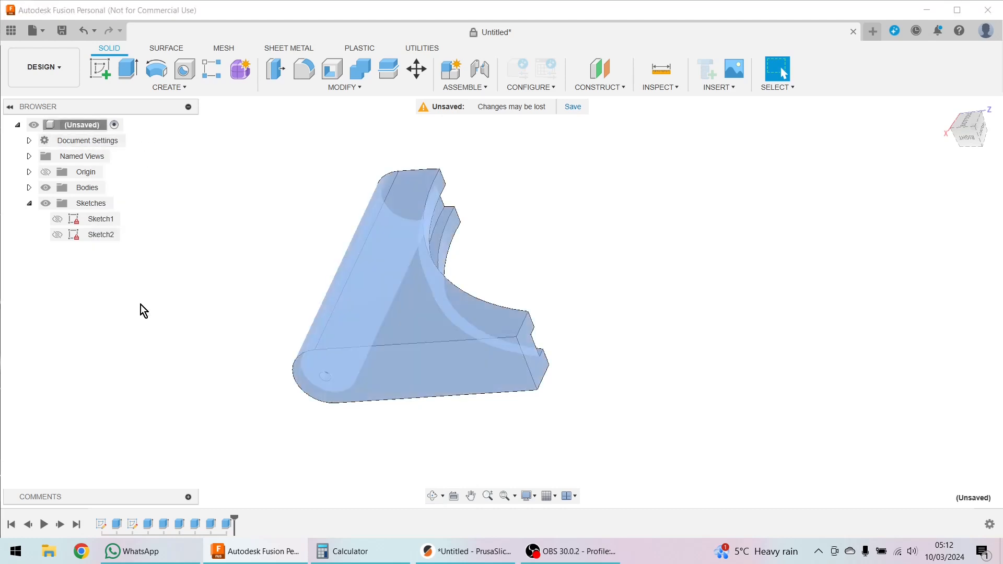
click(924, 394)
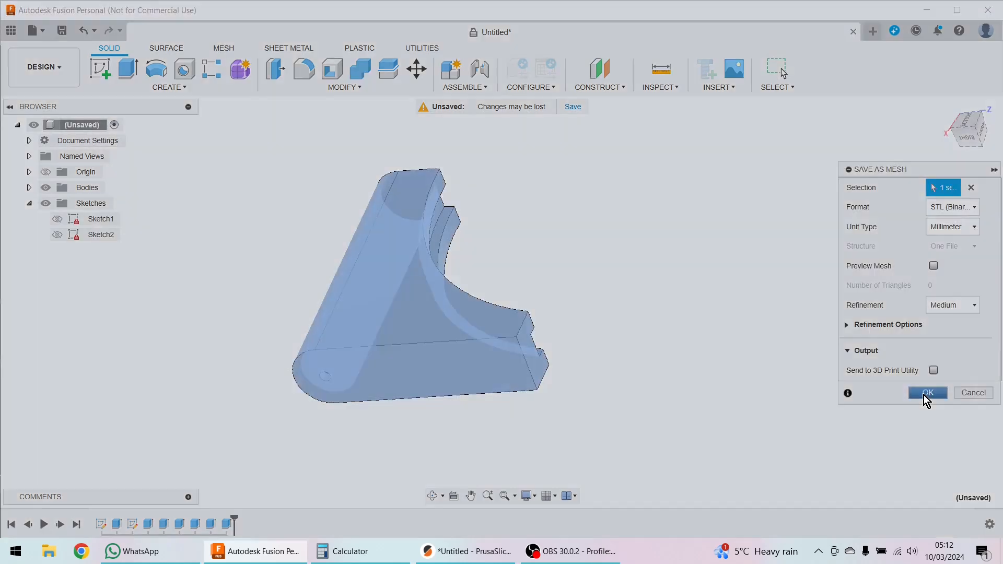
key(ctrl+a)
text(C)
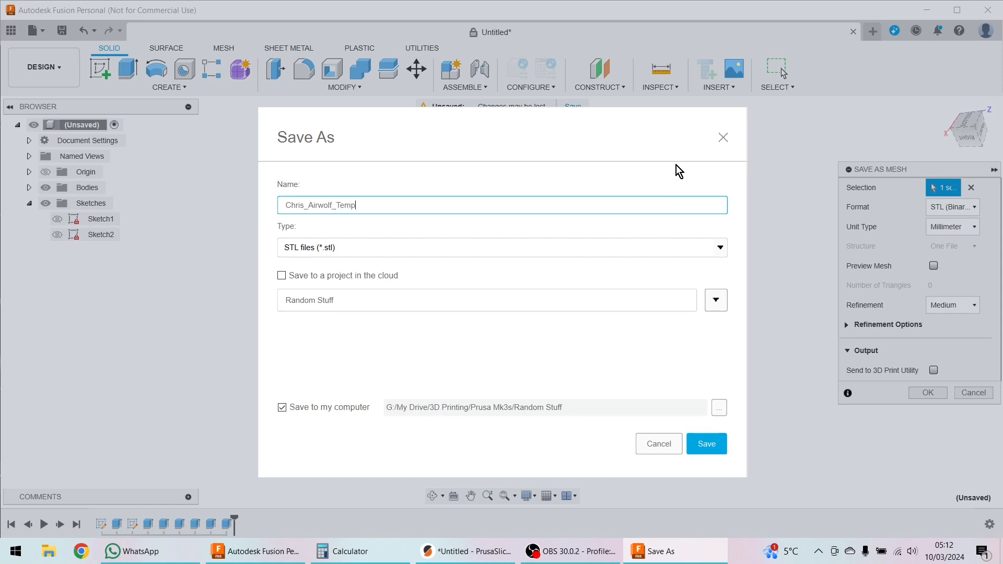
key(Return)
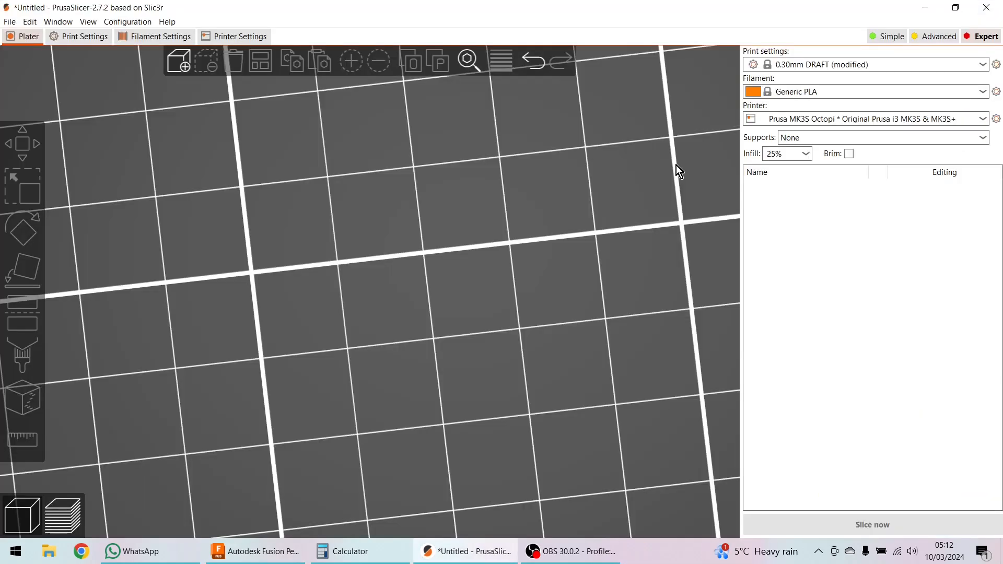
Import the exported Airwolf_Temp_V2 STL onto the print bed in PrusaSlicer
click(179, 62)
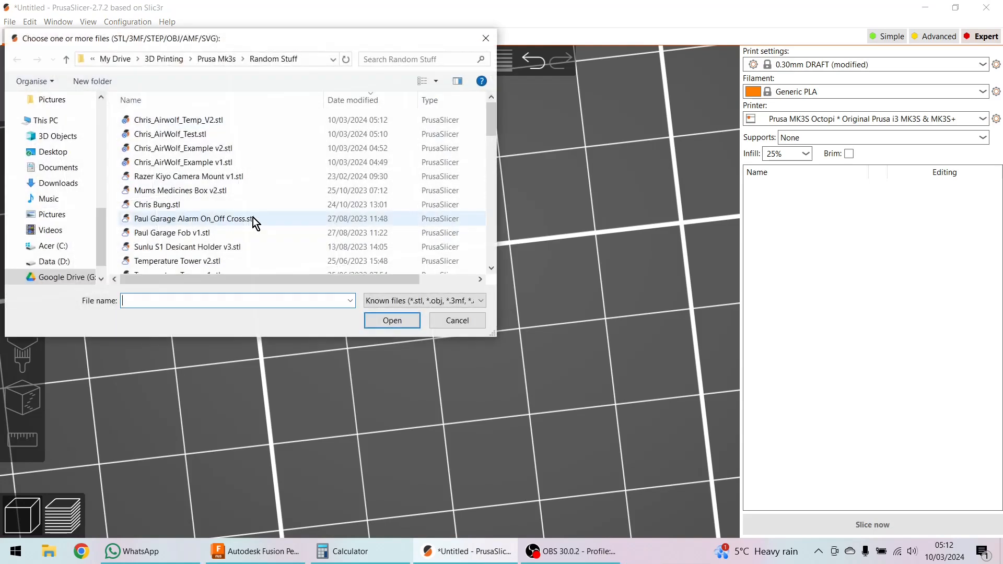
click(178, 120)
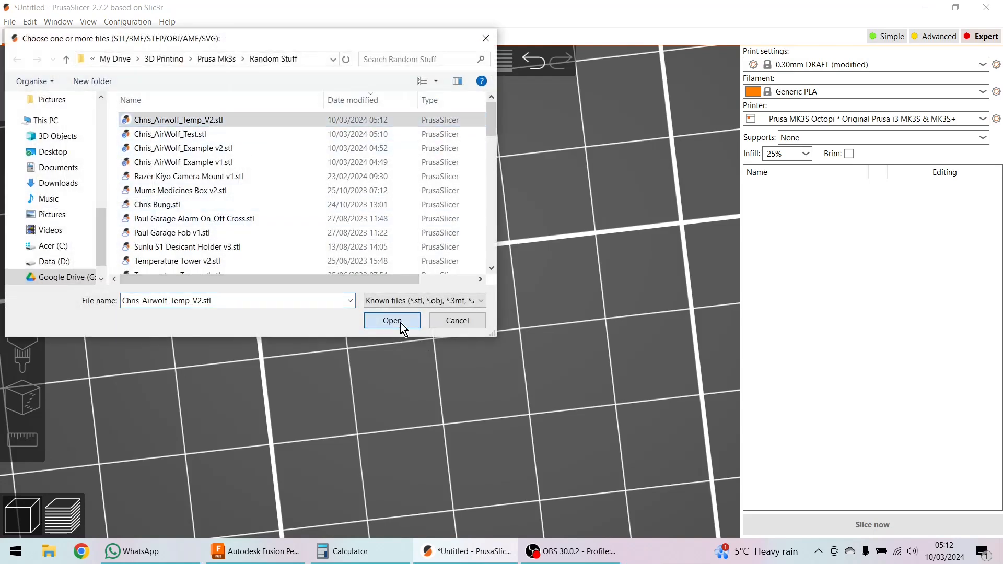
click(400, 323)
scroll(360, 382, down, 8)
drag(359, 390, 313, 374)
scroll(368, 371, down, 3)
scroll(368, 371, down, 2)
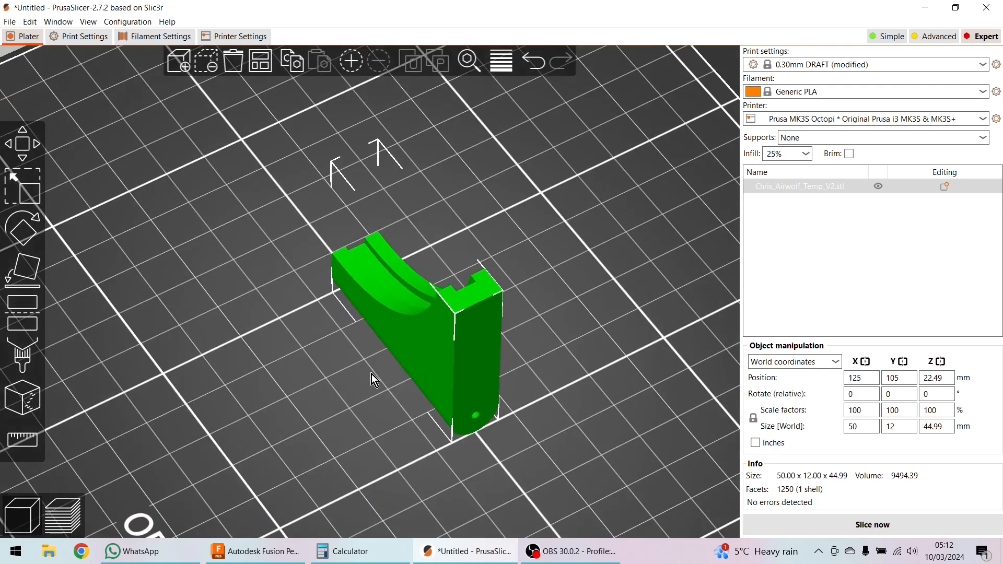
Place the bracket on the narrow face with the small hole so the bore opens upward, and slice it
click(31, 280)
click(491, 379)
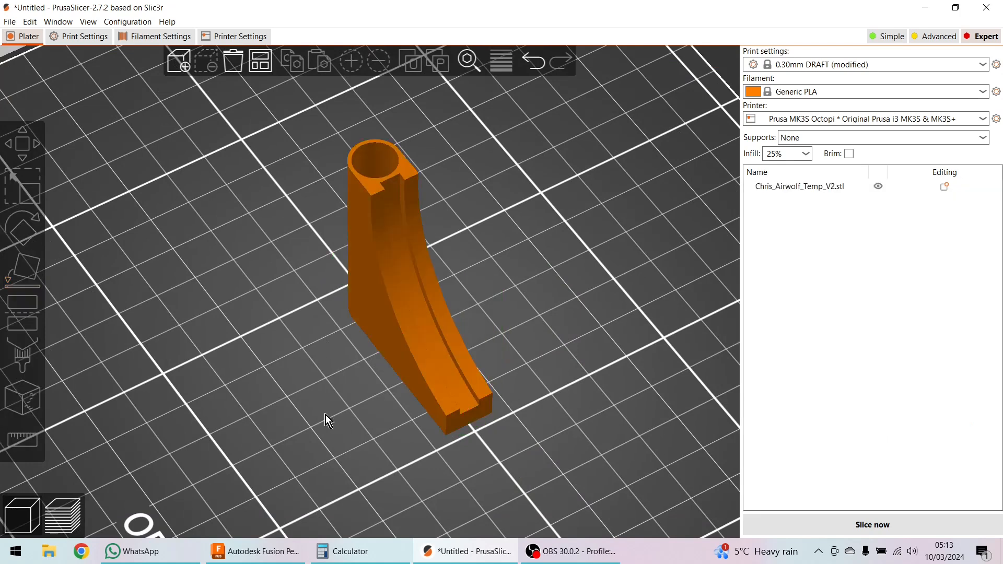
scroll(325, 415, down, 3)
click(870, 525)
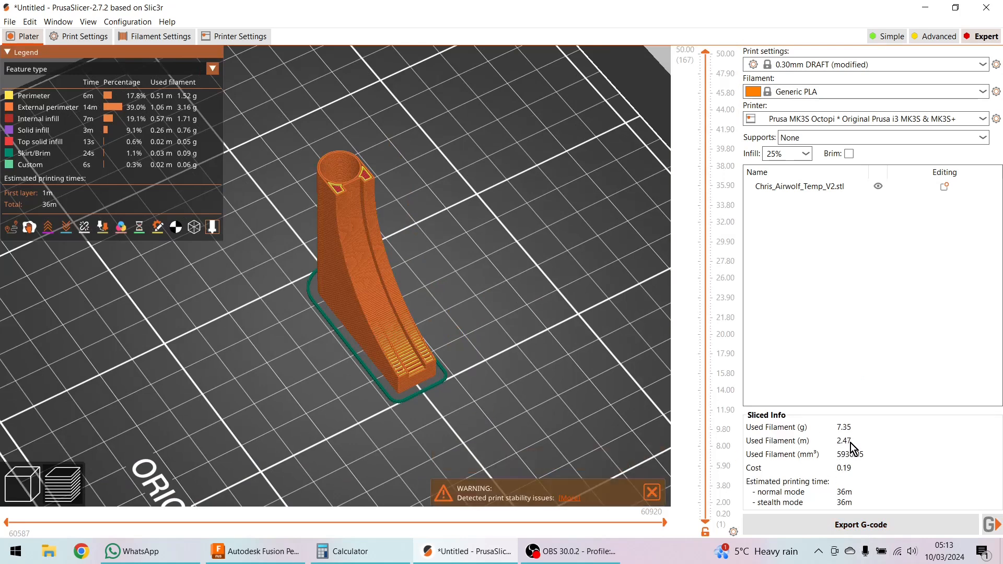
drag(504, 432, 534, 434)
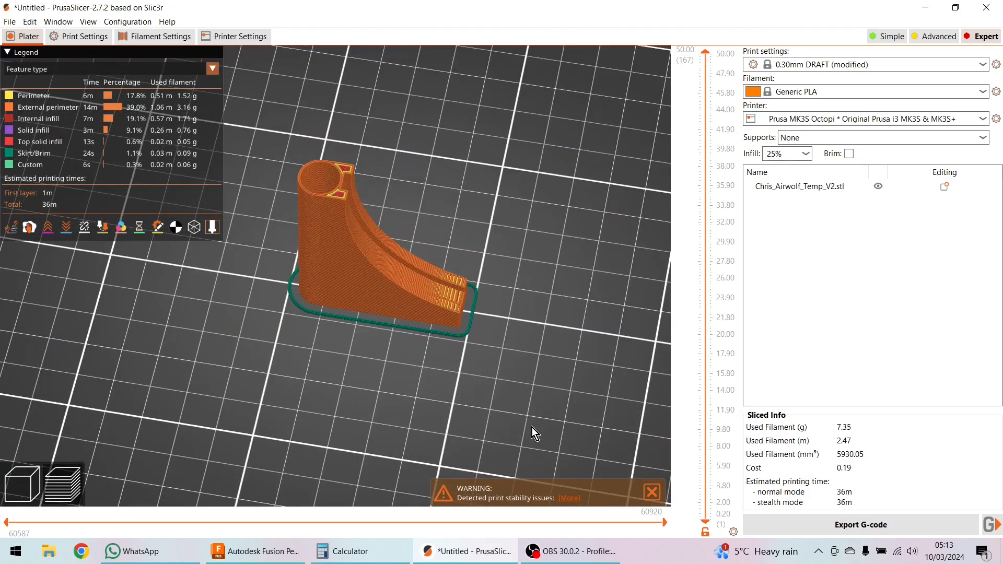